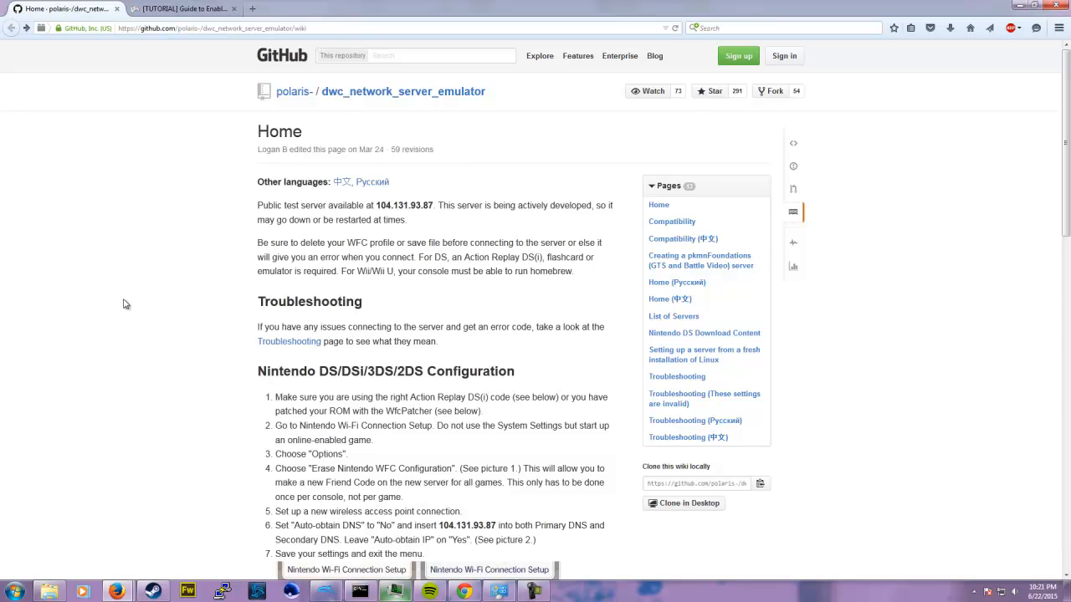
# Keep the current Windows color scheme and turn off further performance messages about it.
pyautogui.scroll(-3, 124, 304)
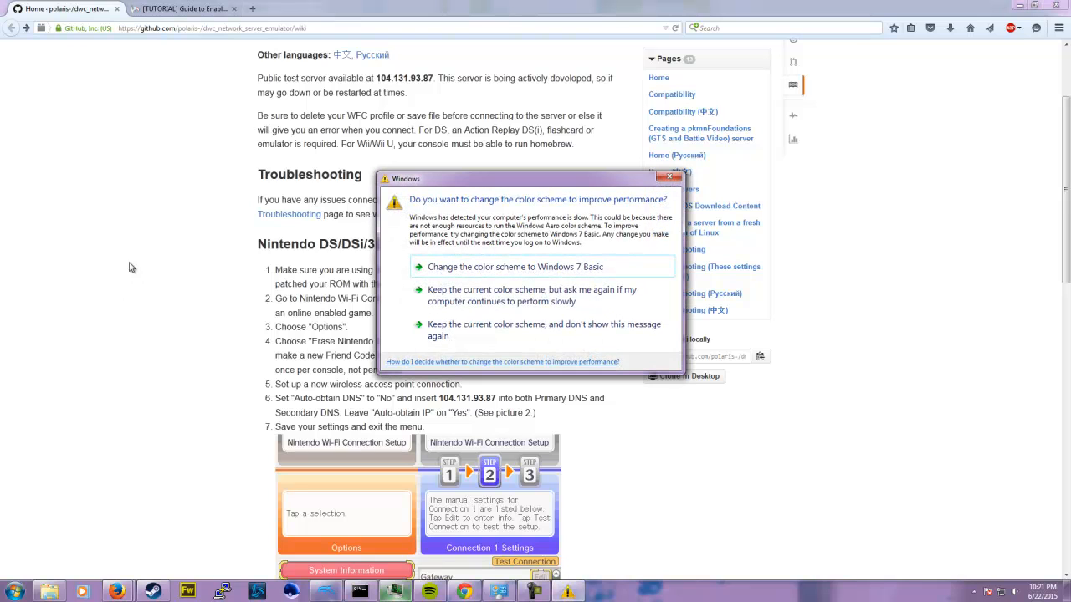
pyautogui.click(532, 343)
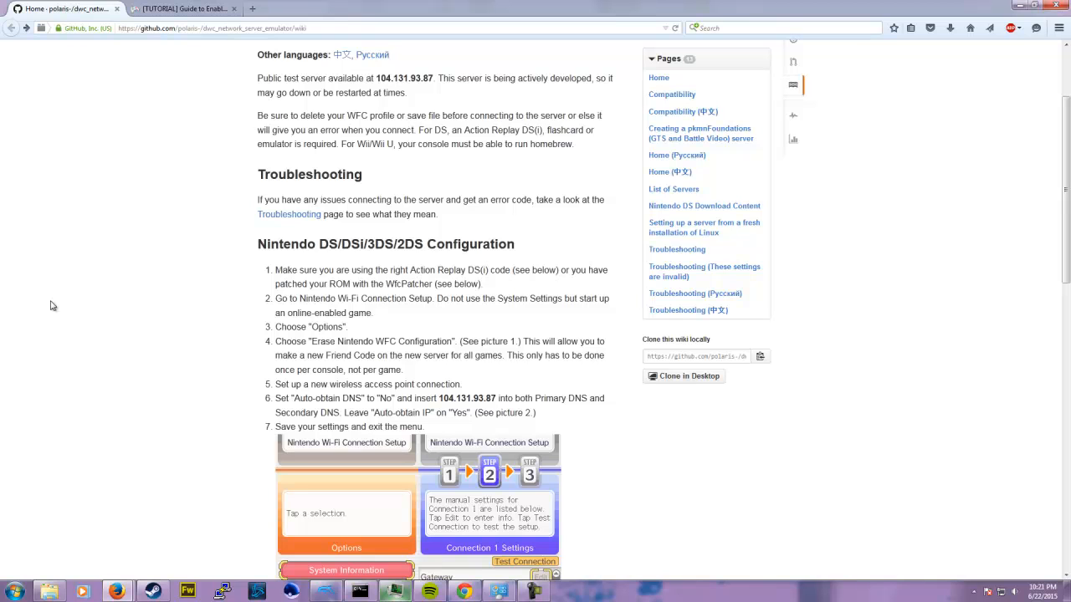
# Review the wiki home page's public test server address and the Nintendo DS configuration instructions.
pyautogui.scroll(3, 25, 306)
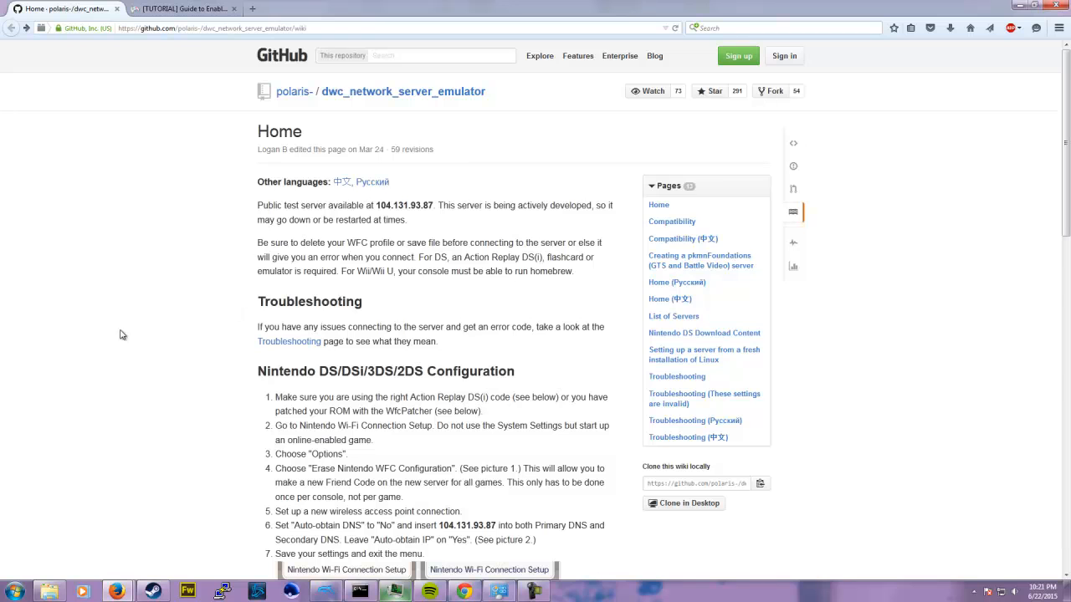
pyautogui.scroll(-3, 136, 236)
pyautogui.scroll(3, 137, 235)
pyautogui.moveTo(377, 205); pyautogui.dragTo(434, 203)
pyautogui.click(334, 260)
pyautogui.scroll(-10, 84, 373)
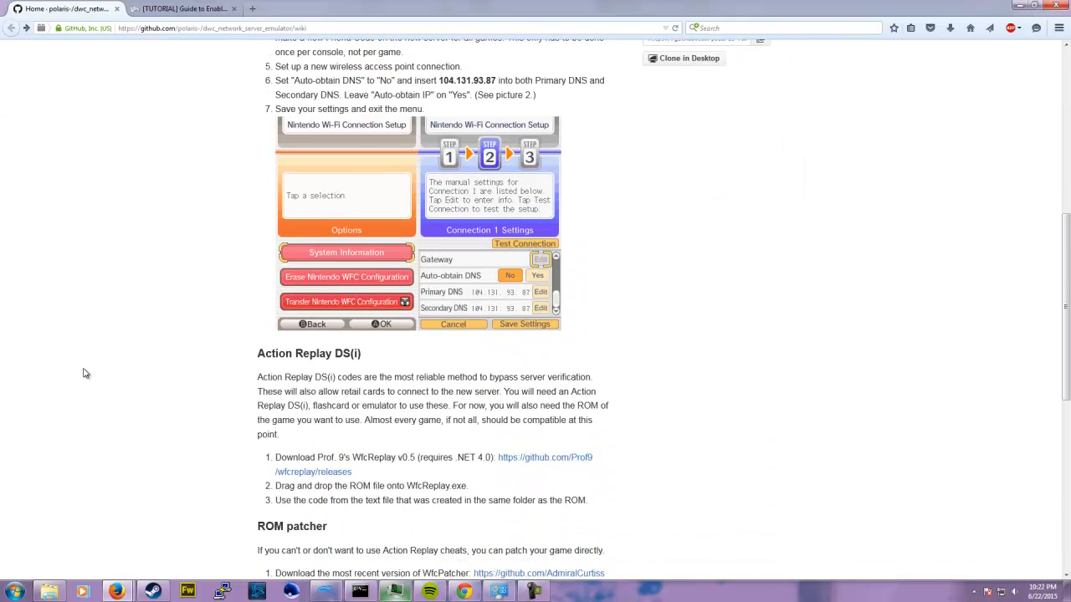
pyautogui.scroll(10, 89, 313)
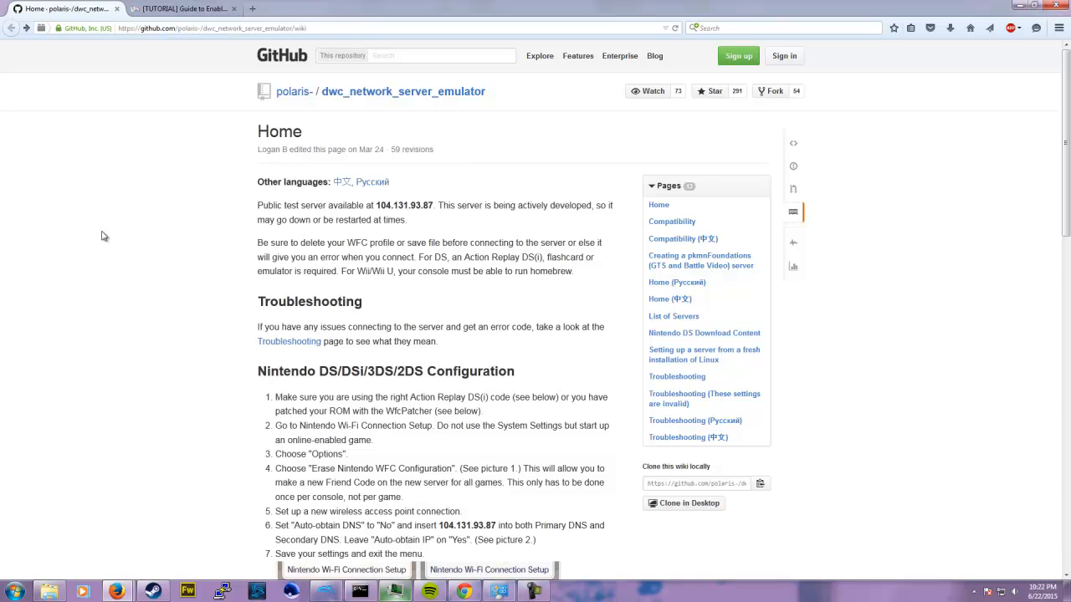
# Check the DeSmuMe WIFI package and WinPcap downloads in the forum tutorial, and return to the GitHub wiki.
pyautogui.click(171, 8)
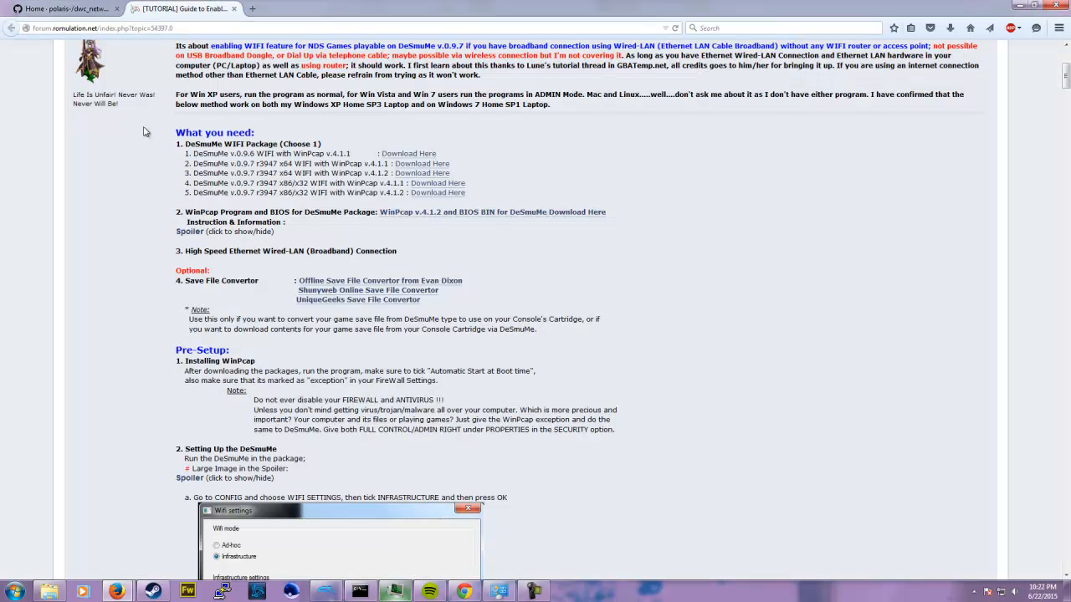
pyautogui.scroll(-1, 691, 165)
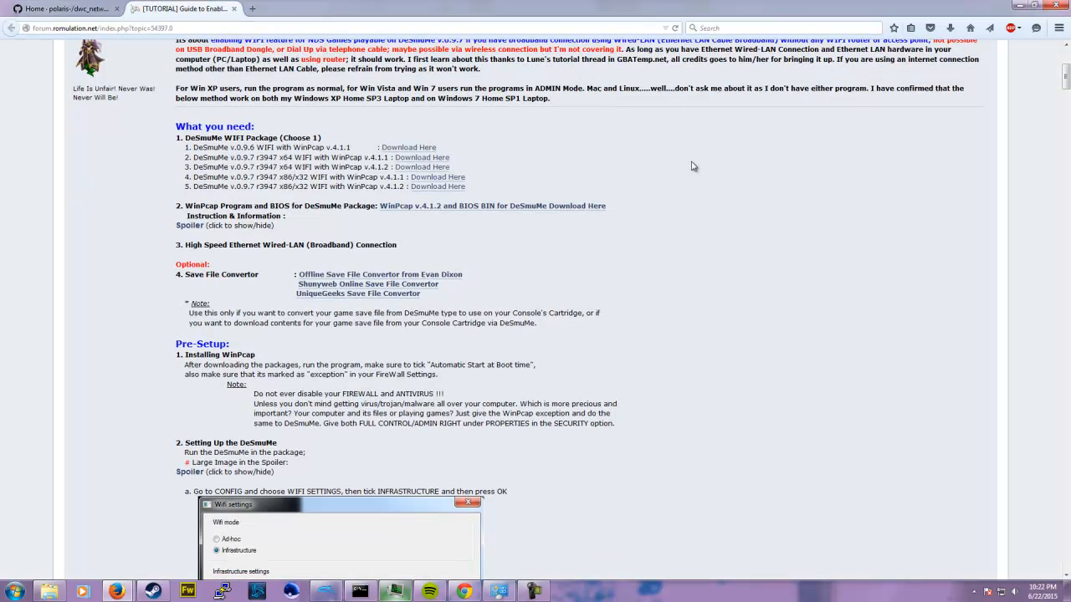
pyautogui.scroll(1, 692, 164)
pyautogui.click(67, 8)
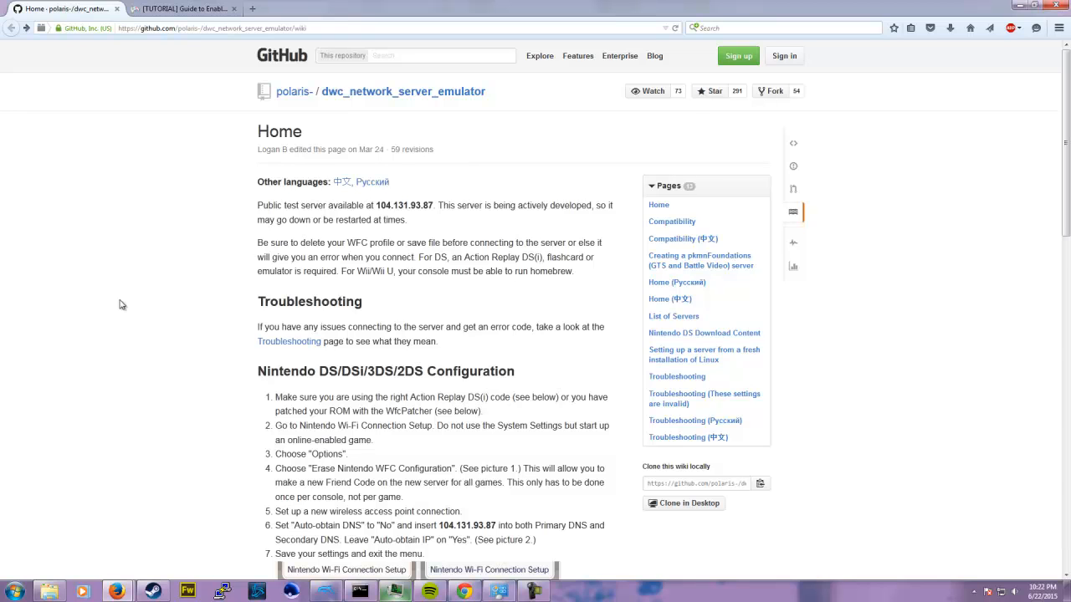
# Find the ROM patcher section of the wiki with the WfcPatcher download link.
pyautogui.scroll(-6, 127, 305)
pyautogui.scroll(-8, 124, 306)
pyautogui.scroll(-2, 120, 298)
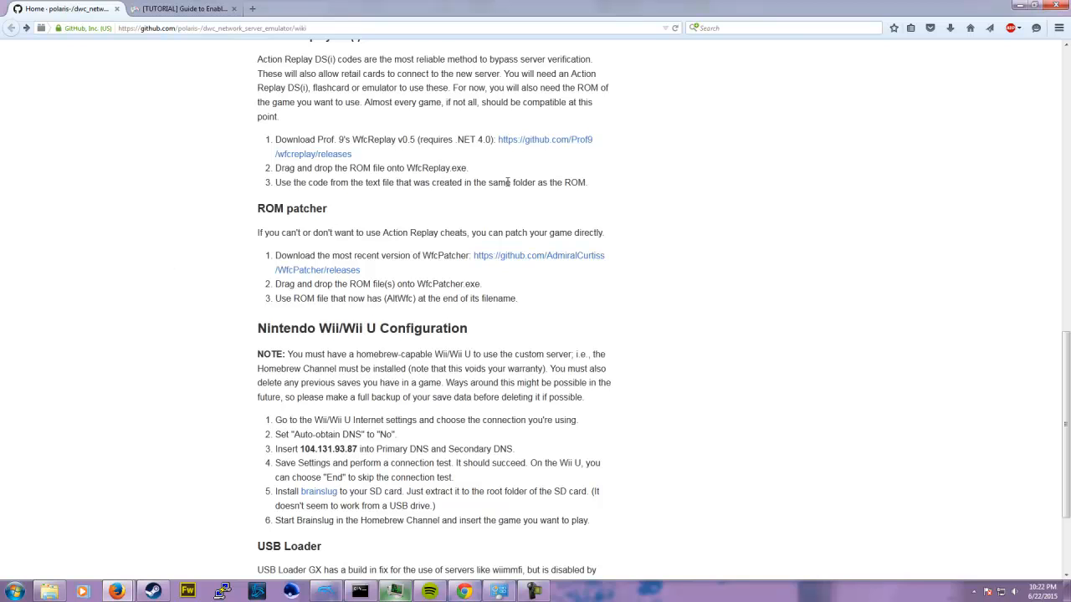
pyautogui.scroll(2, 142, 249)
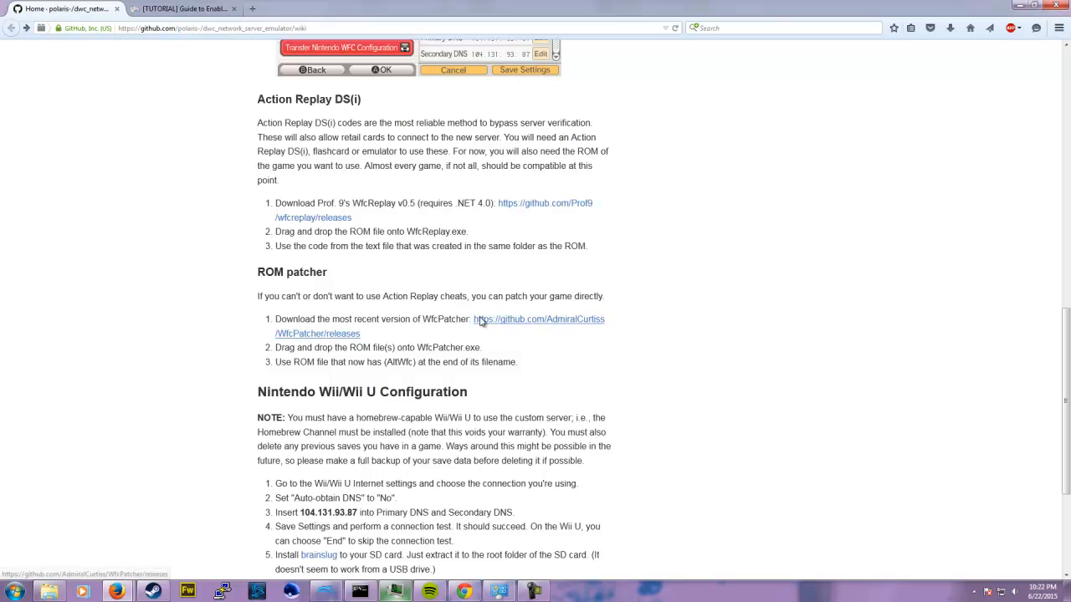
# Look through the DeSmuMe package folder inside the "all the stuff" archive in Windows Explorer, and return to the wiki.
pyautogui.click(50, 591)
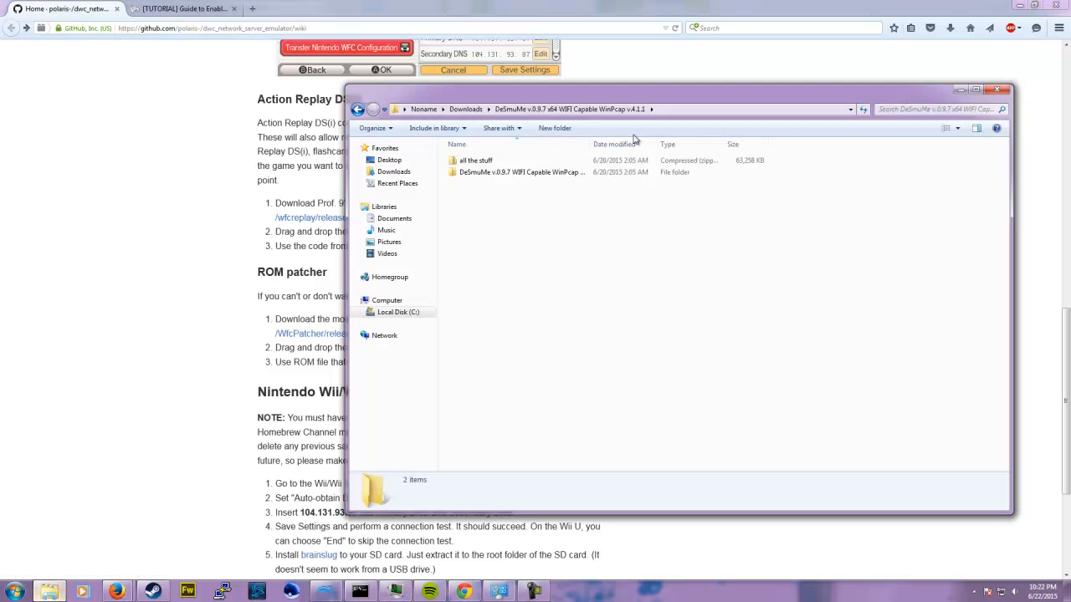
pyautogui.doubleClick(518, 160)
pyautogui.doubleClick(504, 161)
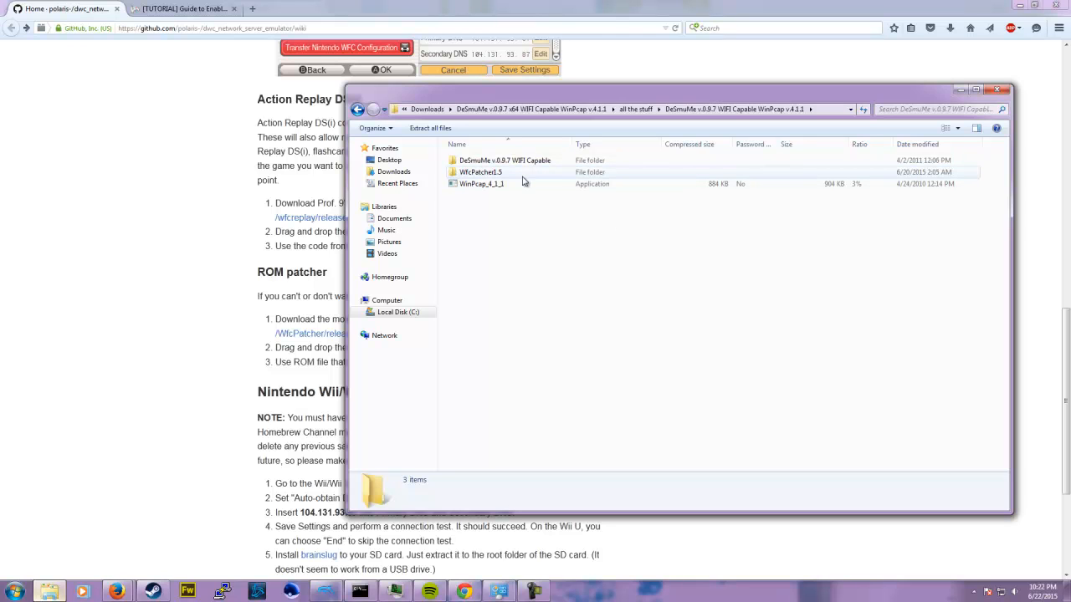
pyautogui.click(109, 210)
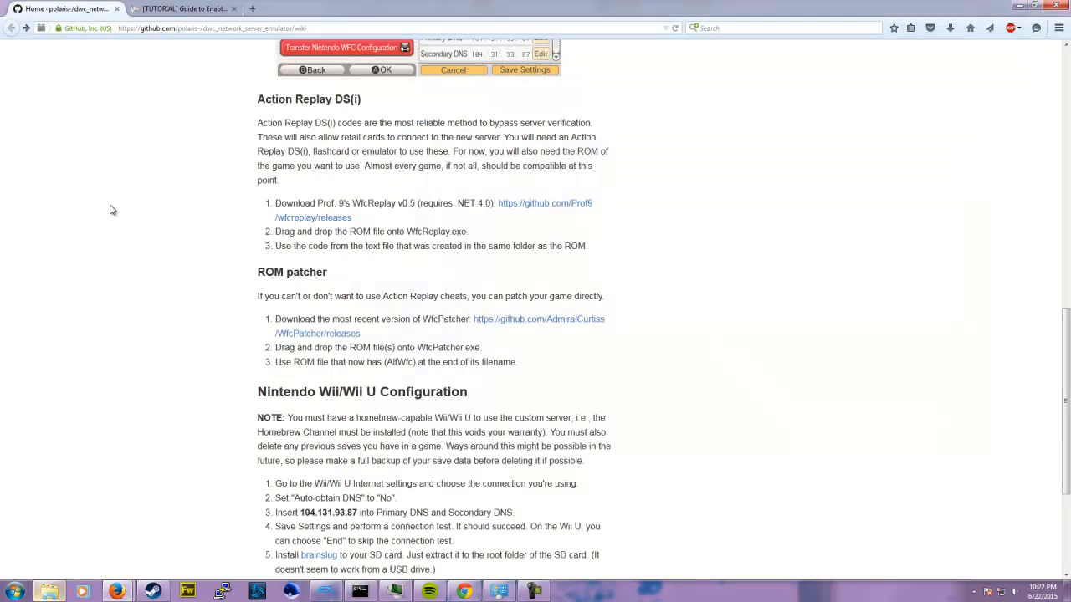
# Read the wiki's Action Replay DS(i) and ROM patcher sections, highlighting the retail card sentence and the patching instructions.
pyautogui.scroll(1, 111, 210)
pyautogui.scroll(-1, 110, 210)
pyautogui.moveTo(261, 139); pyautogui.dragTo(490, 139)
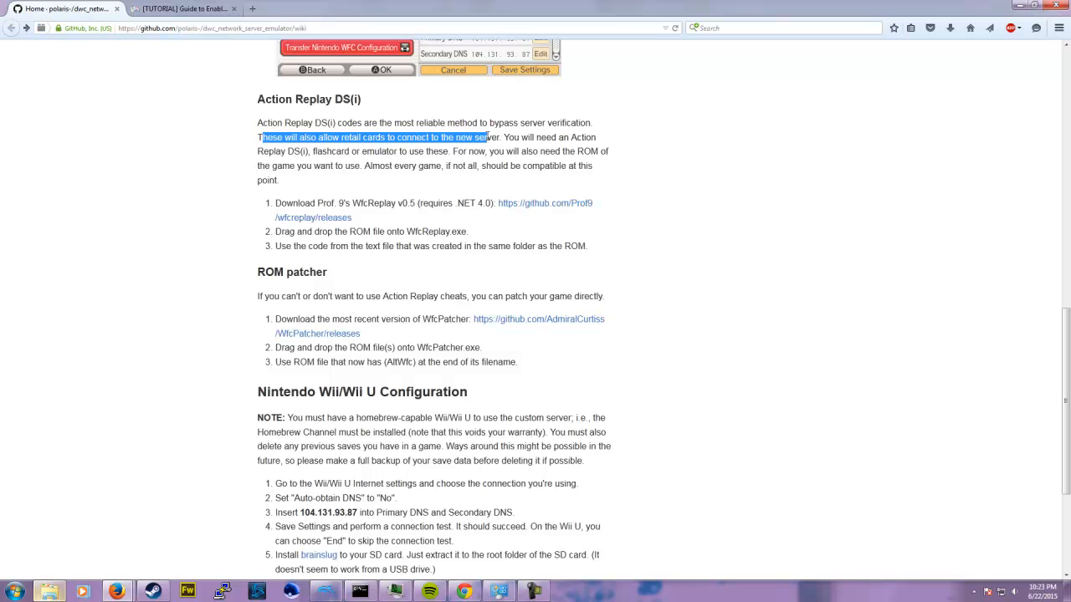
pyautogui.click(33, 188)
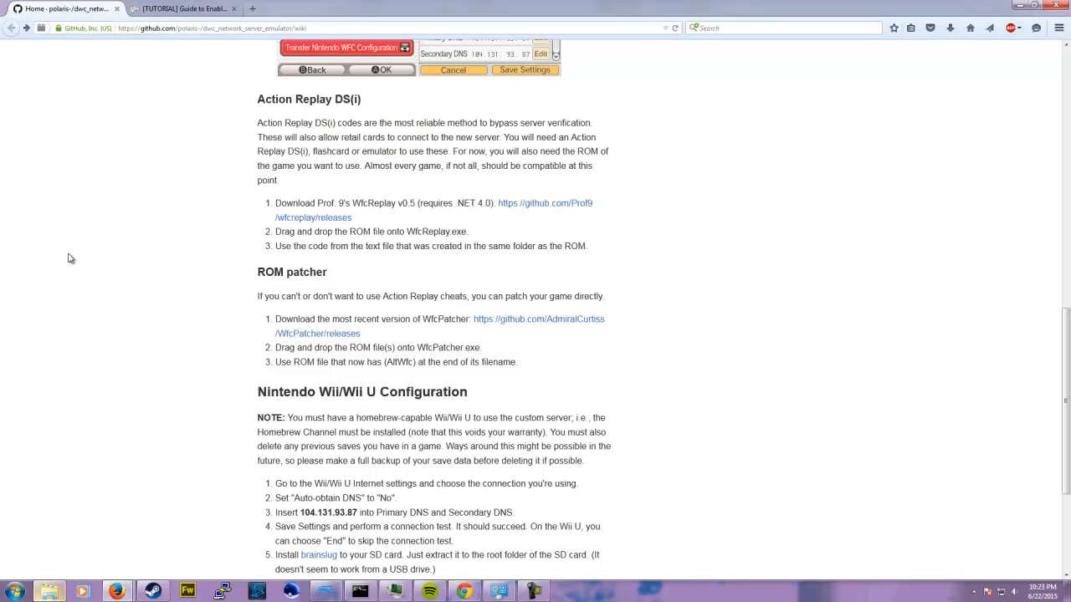
pyautogui.moveTo(519, 367); pyautogui.dragTo(237, 271)
pyautogui.click(236, 272)
# In Windows Explorer, view the archive's WfcPatcher1.5 folder contents and go back to the package folder.
pyautogui.click(55, 593)
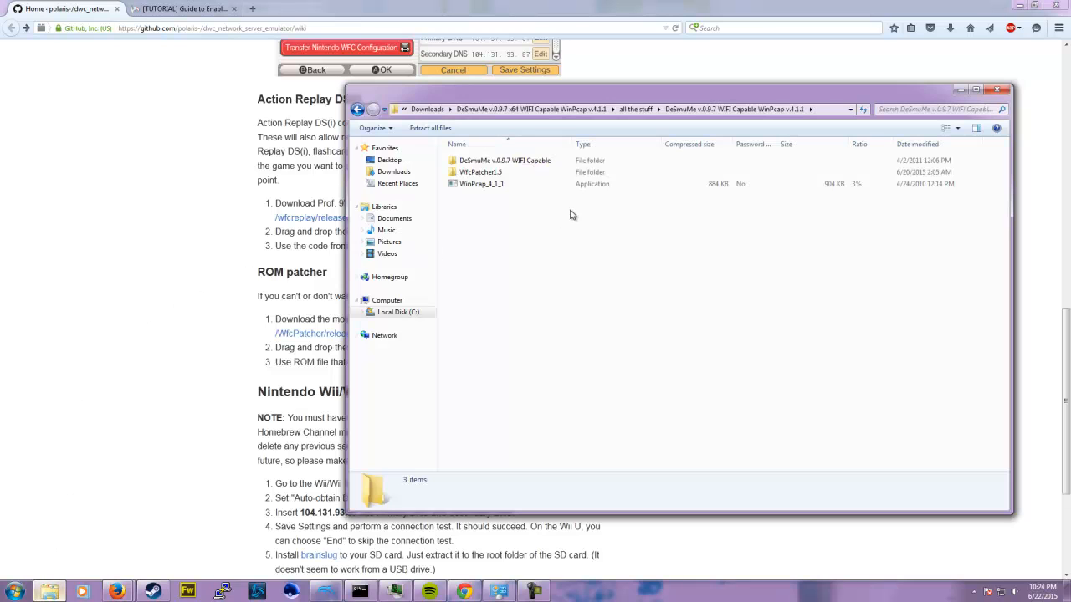
pyautogui.doubleClick(544, 172)
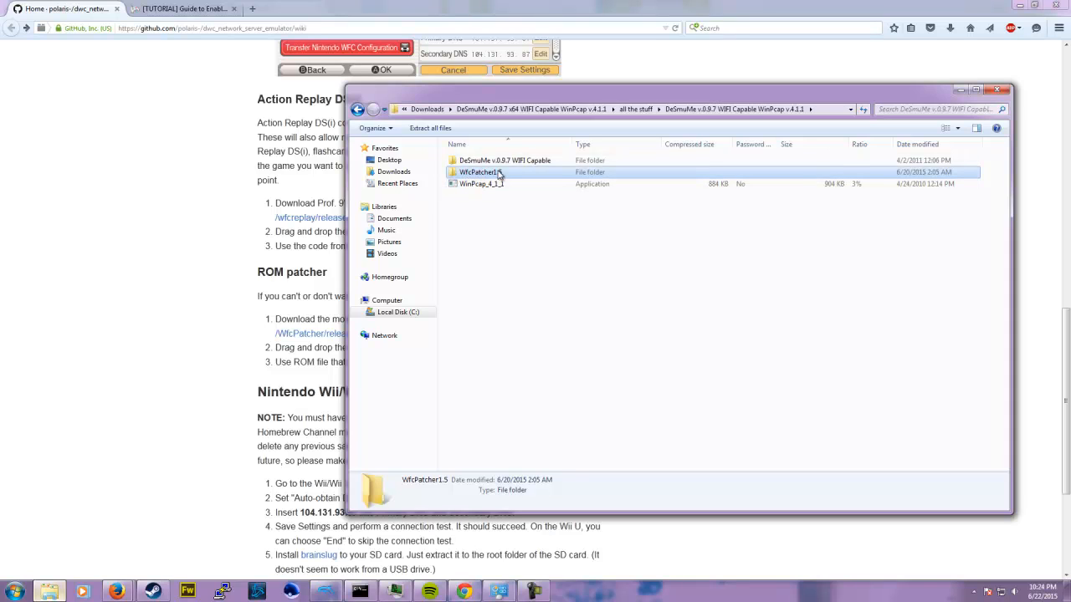
pyautogui.doubleClick(499, 173)
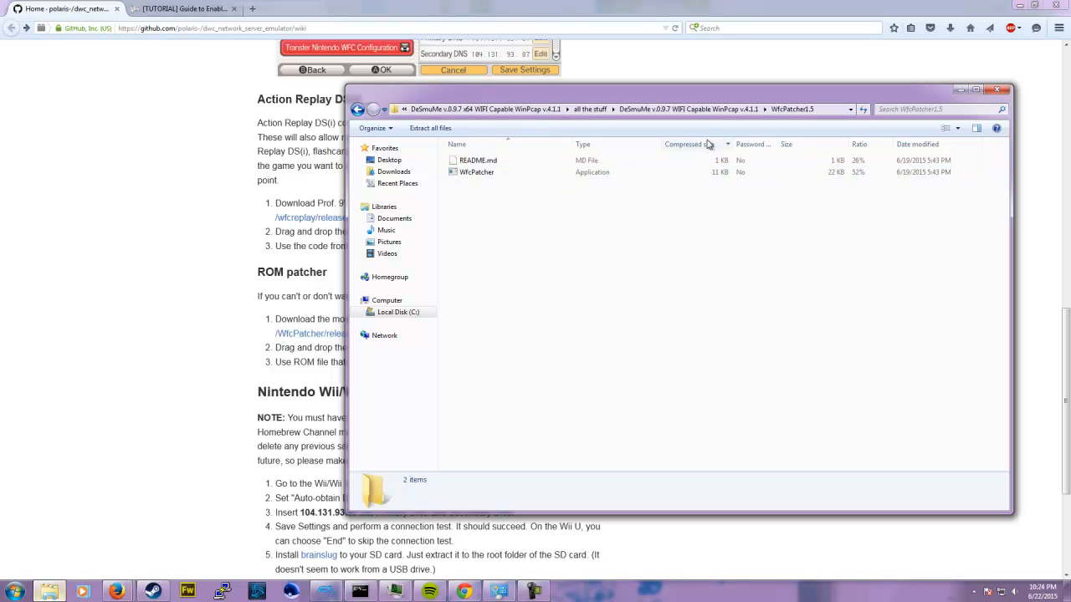
pyautogui.click(694, 111)
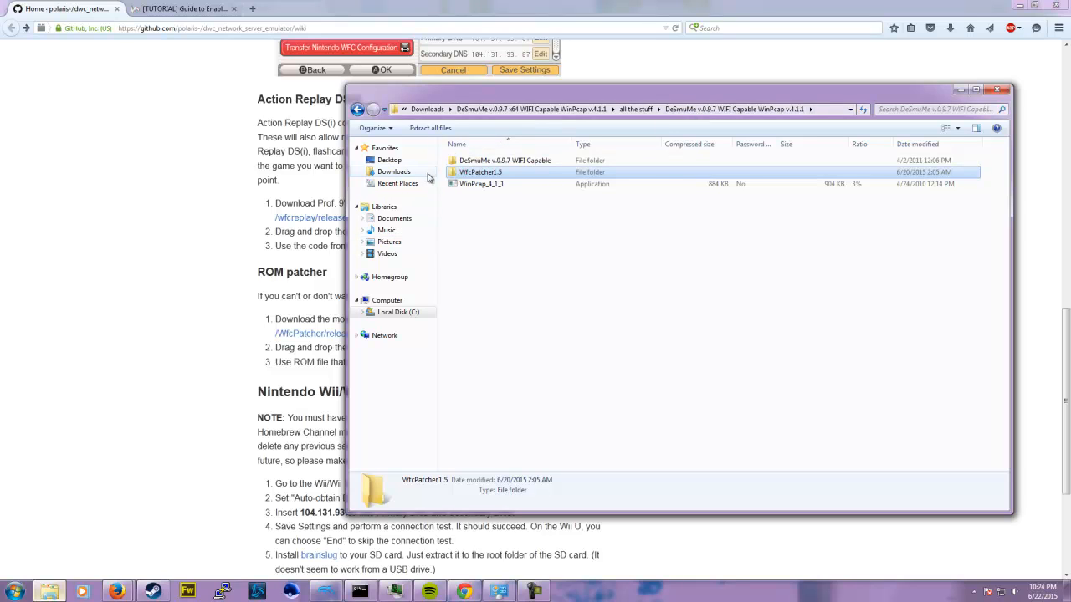
# Open the Roms folder of DeSmuMe v.0.9.7 WIFI Capable within the extracted package.
pyautogui.click(566, 109)
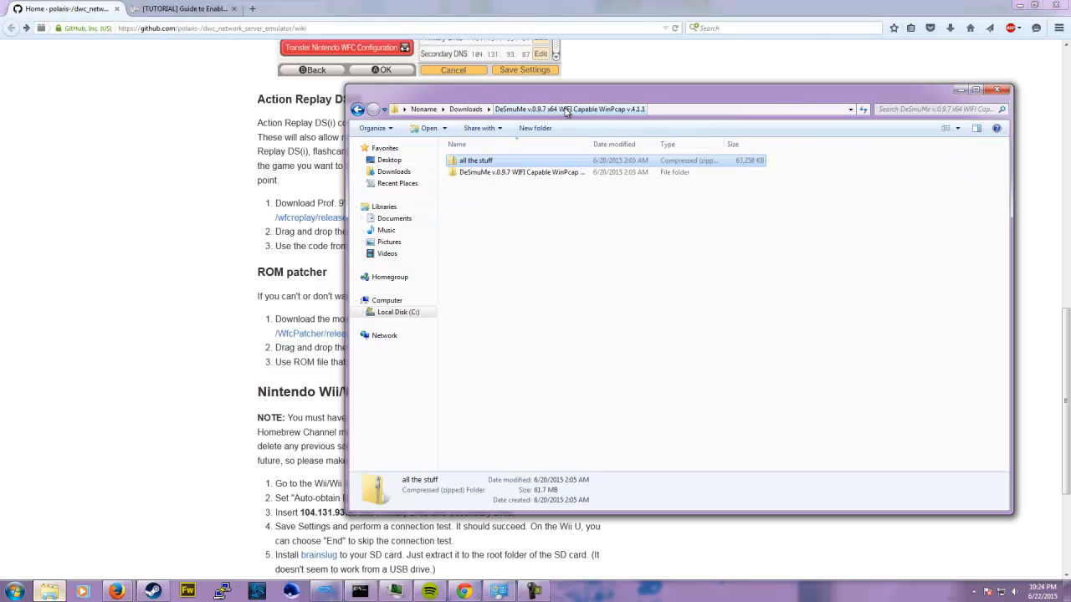
pyautogui.click(502, 174)
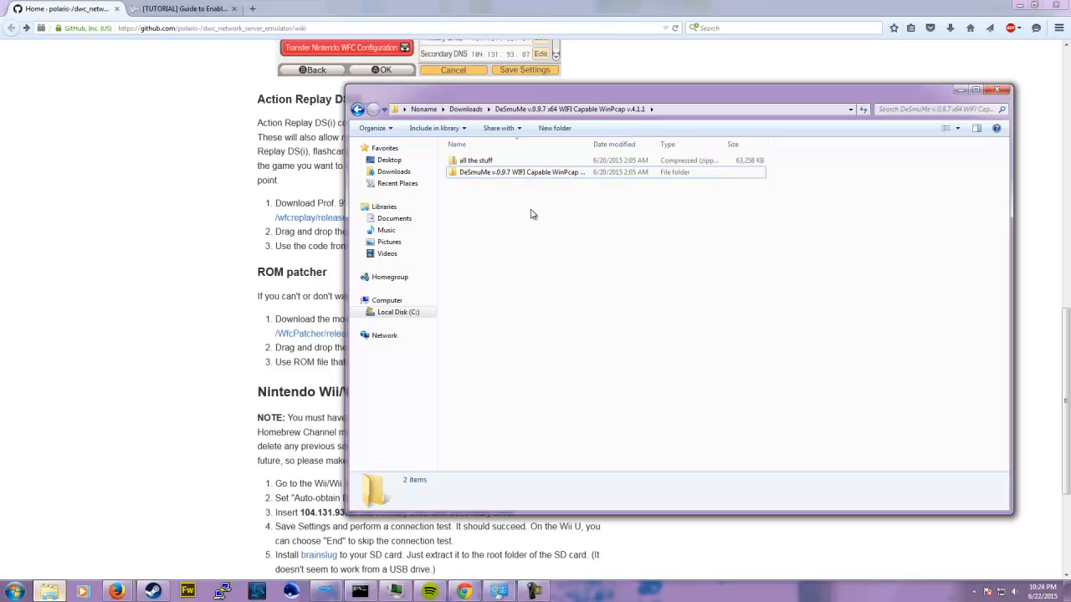
pyautogui.doubleClick(515, 174)
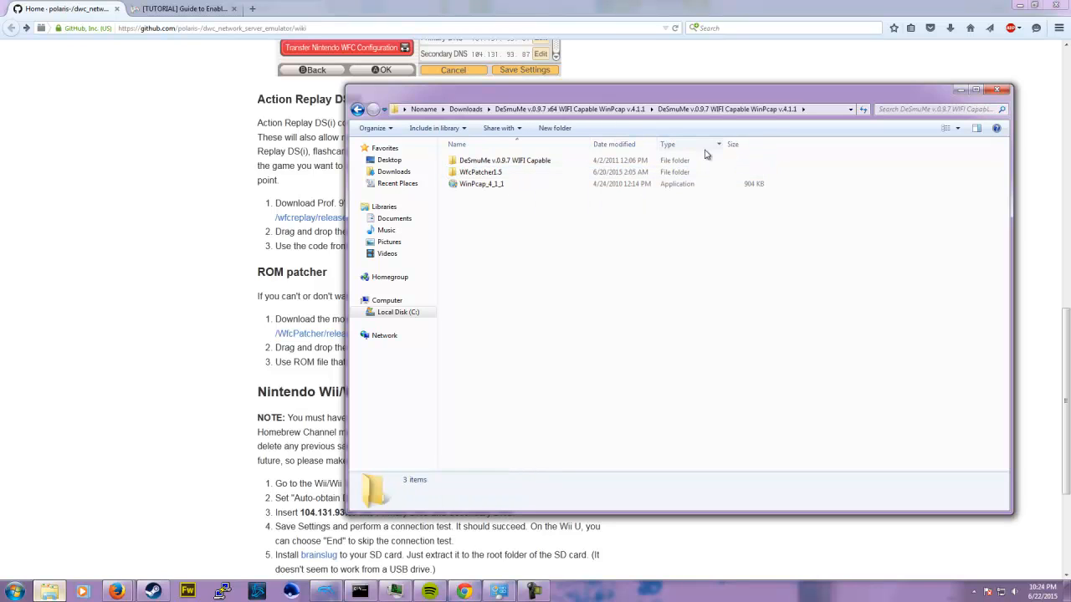
pyautogui.click(524, 164)
pyautogui.doubleClick(524, 164)
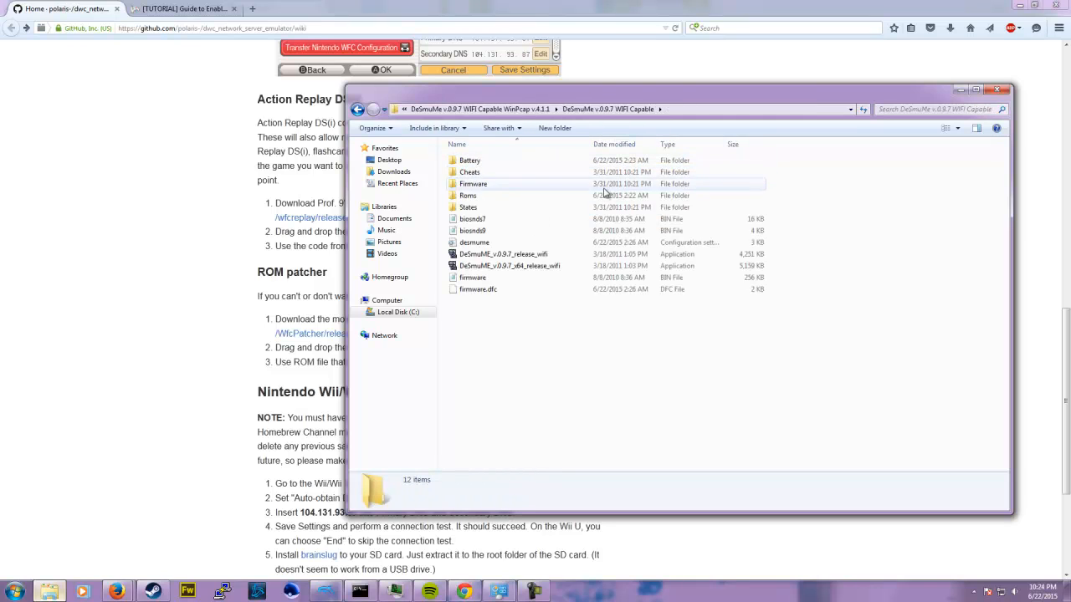
pyautogui.click(506, 197)
pyautogui.doubleClick(506, 197)
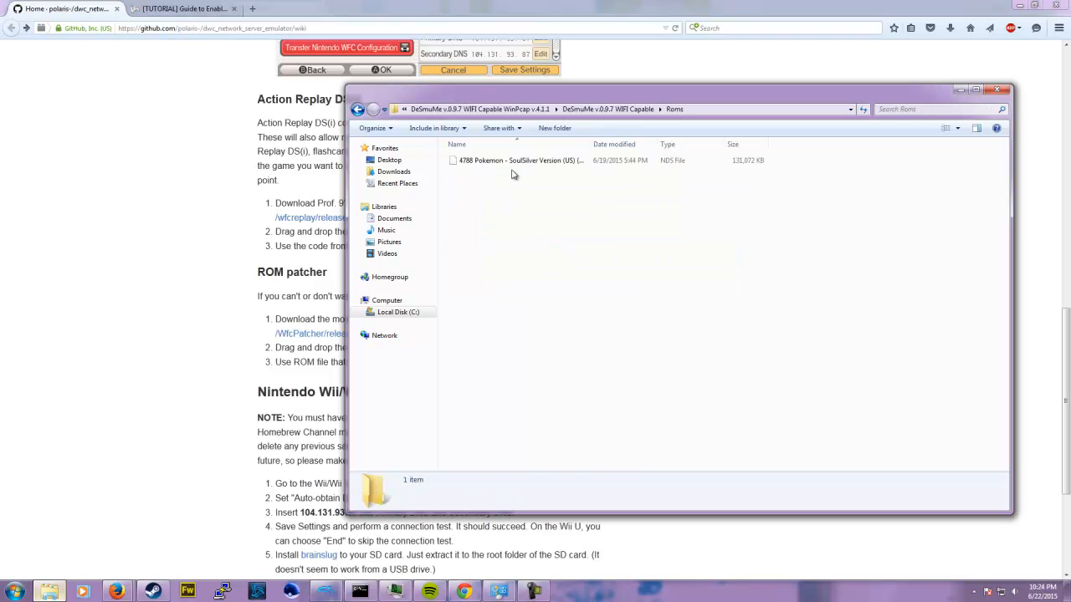
# Open the SoulSilver ROM's file name for editing to check for the (AltWfc) suffix, and leave without renaming it.
pyautogui.click(522, 161)
pyautogui.rightClick(524, 160)
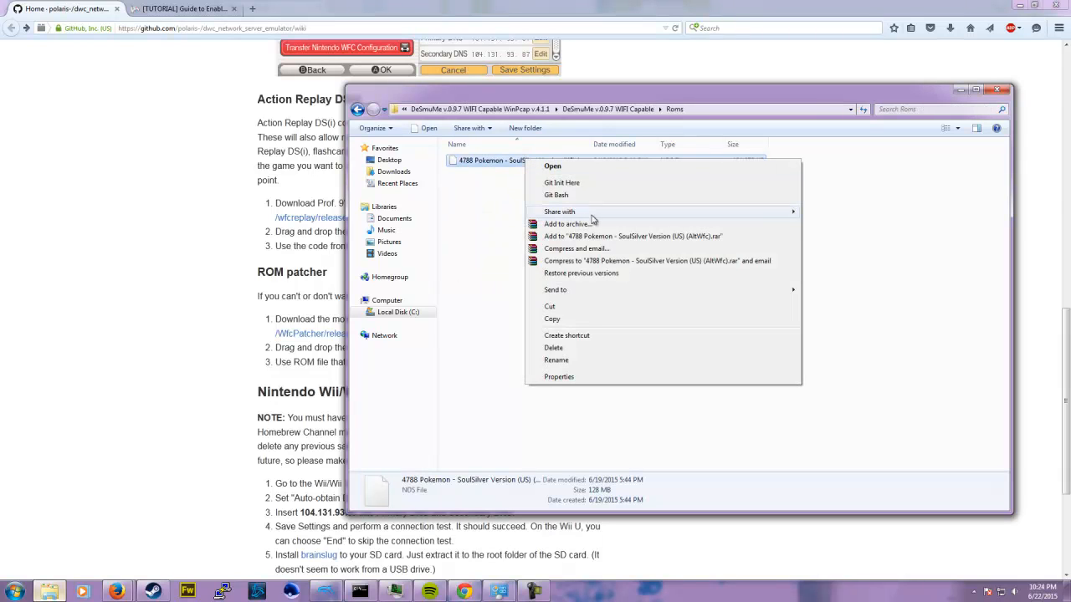
pyautogui.click(605, 360)
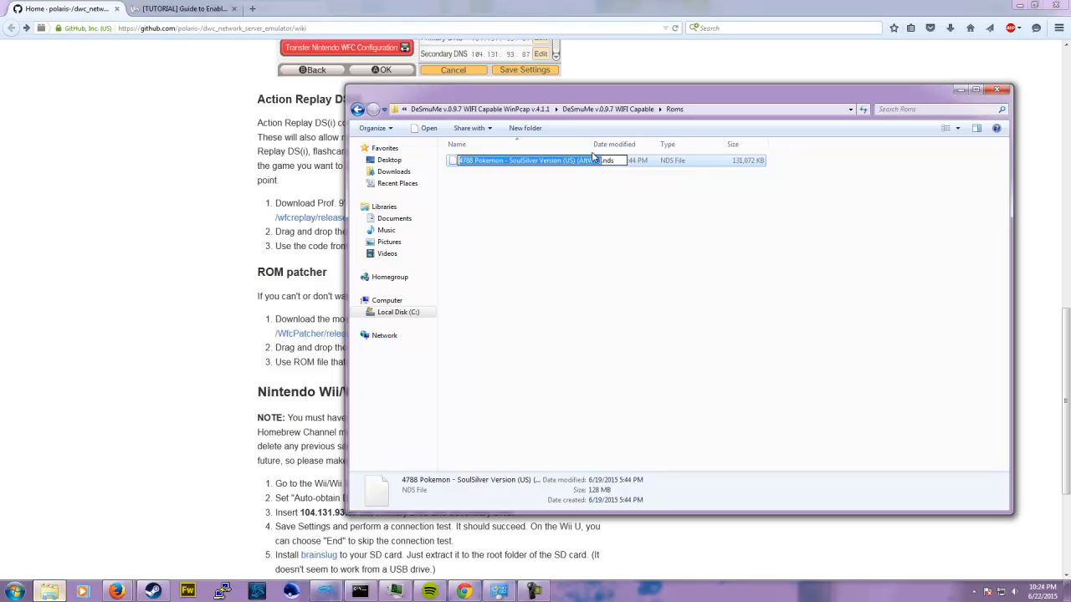
pyautogui.click(546, 233)
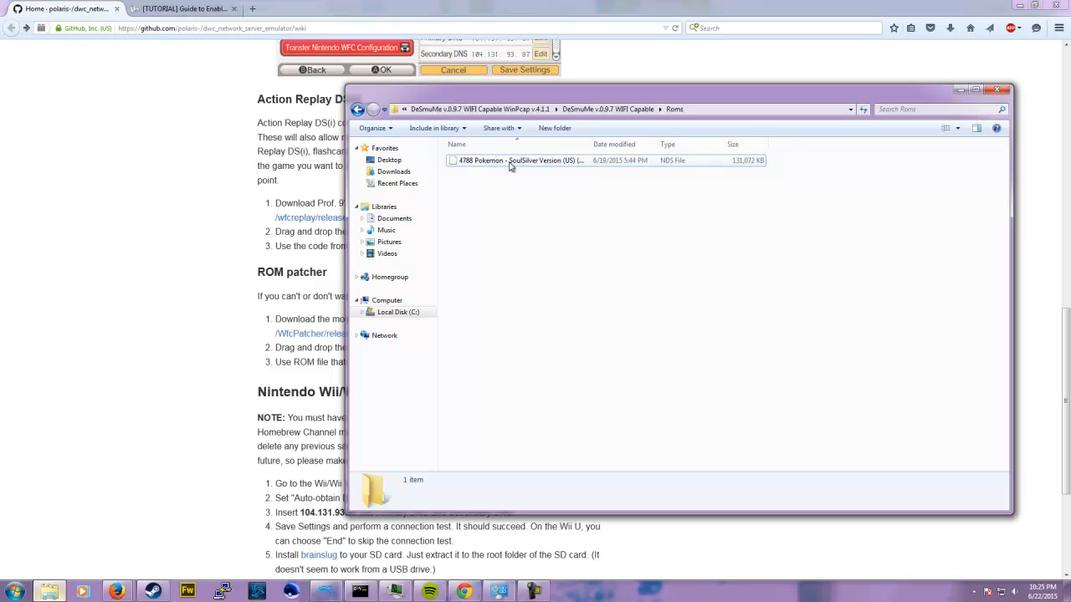
pyautogui.click(541, 164)
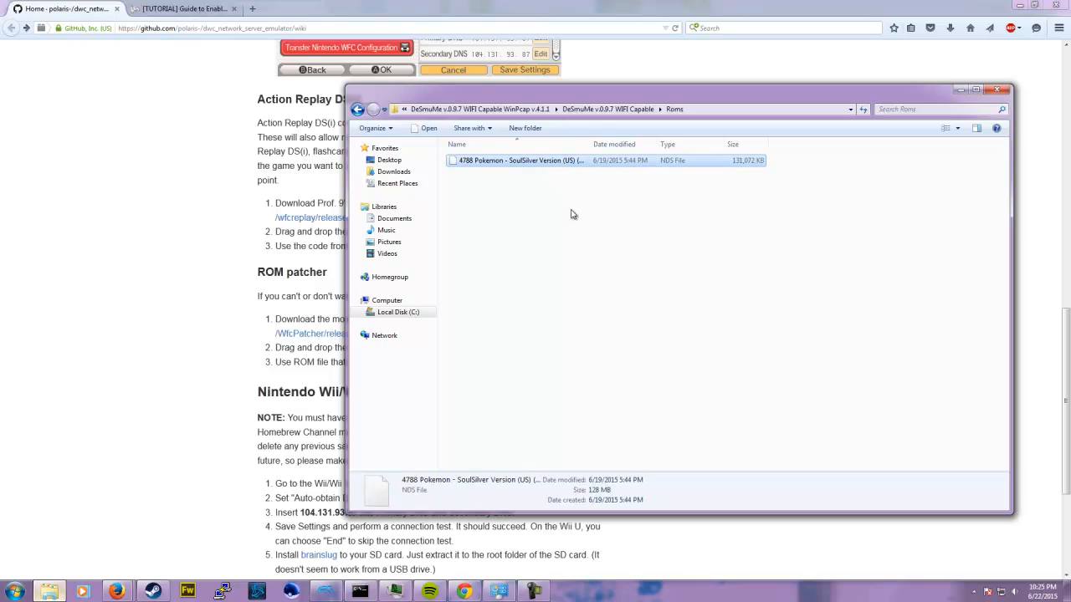
pyautogui.rightClick(566, 163)
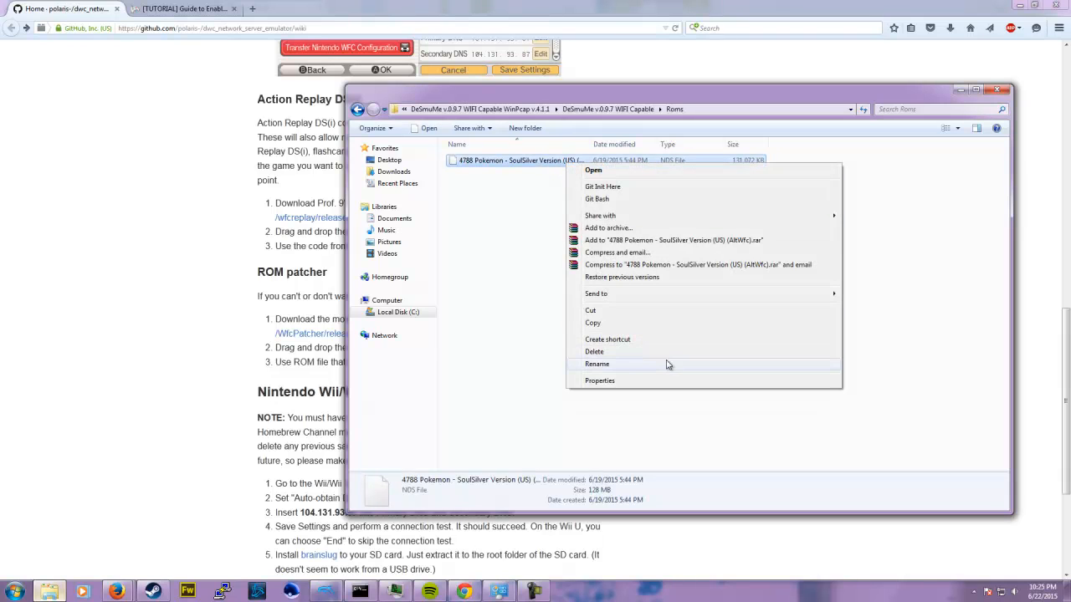
pyautogui.click(666, 365)
pyautogui.click(599, 222)
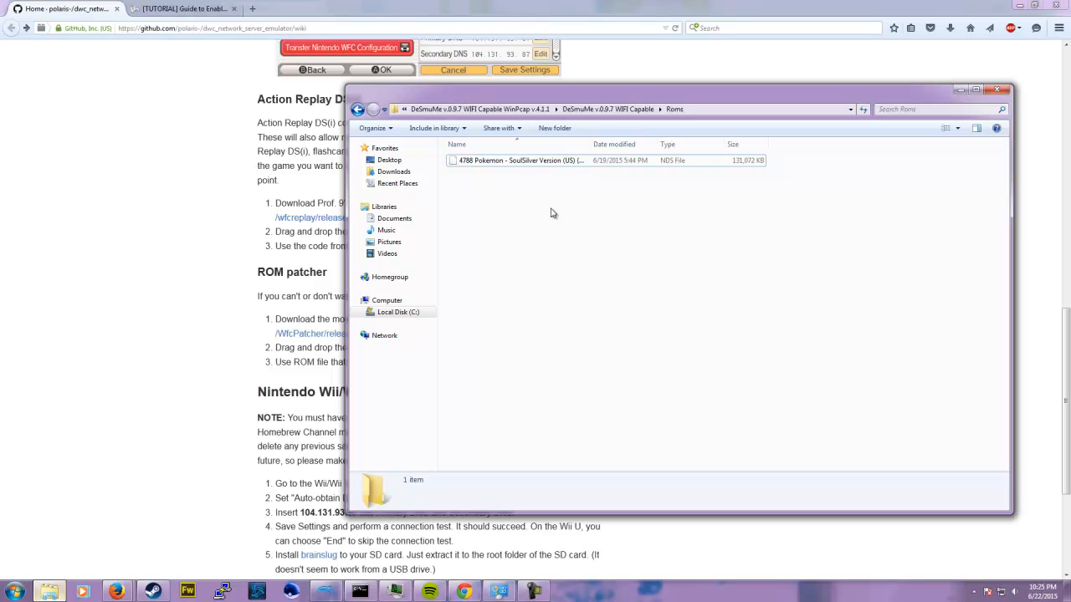
pyautogui.click(625, 164)
pyautogui.click(590, 186)
pyautogui.click(578, 160)
pyautogui.click(563, 228)
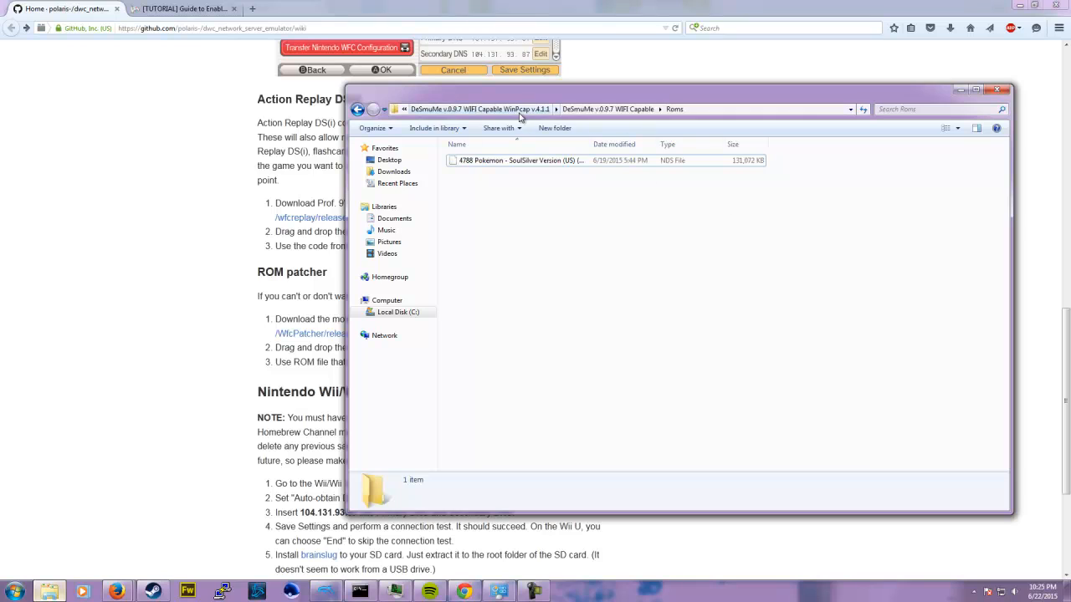
# Return to the extracted package folder and point out the WinPcap_4_1_1 installer.
pyautogui.click(590, 109)
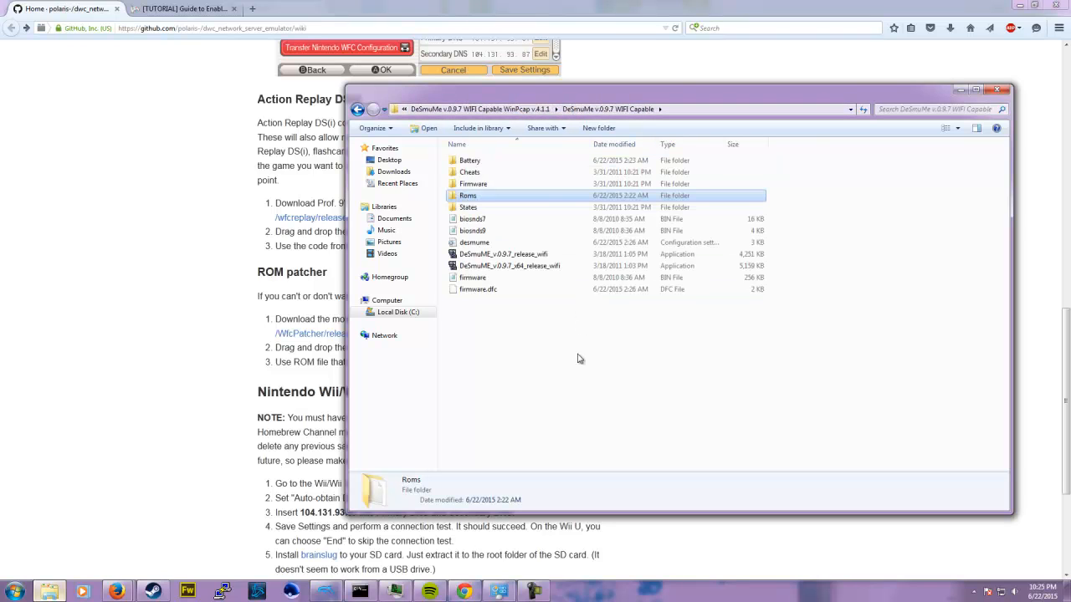
pyautogui.click(502, 109)
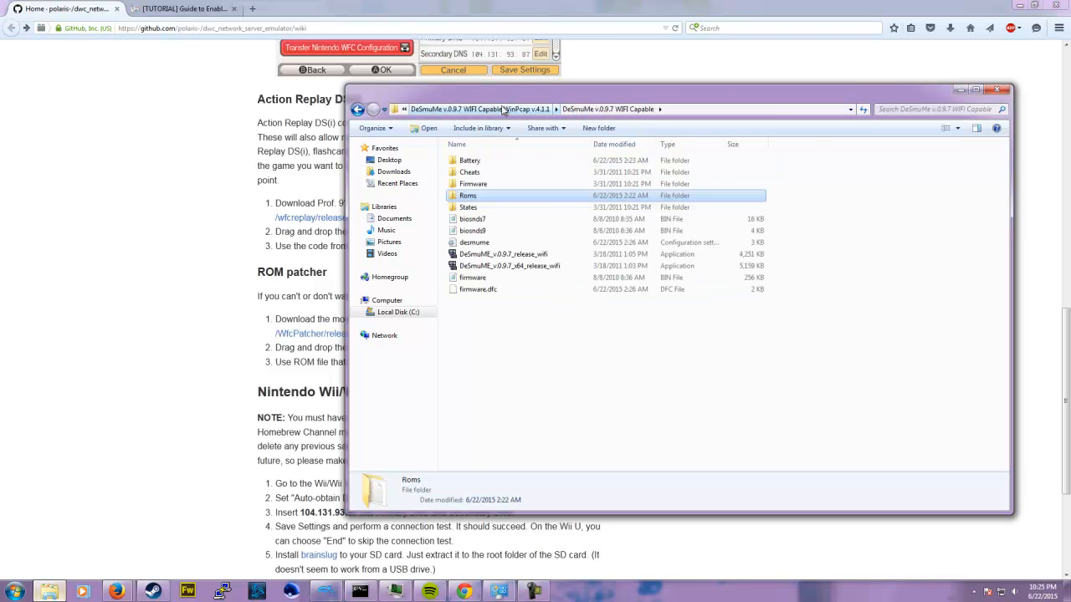
pyautogui.click(538, 291)
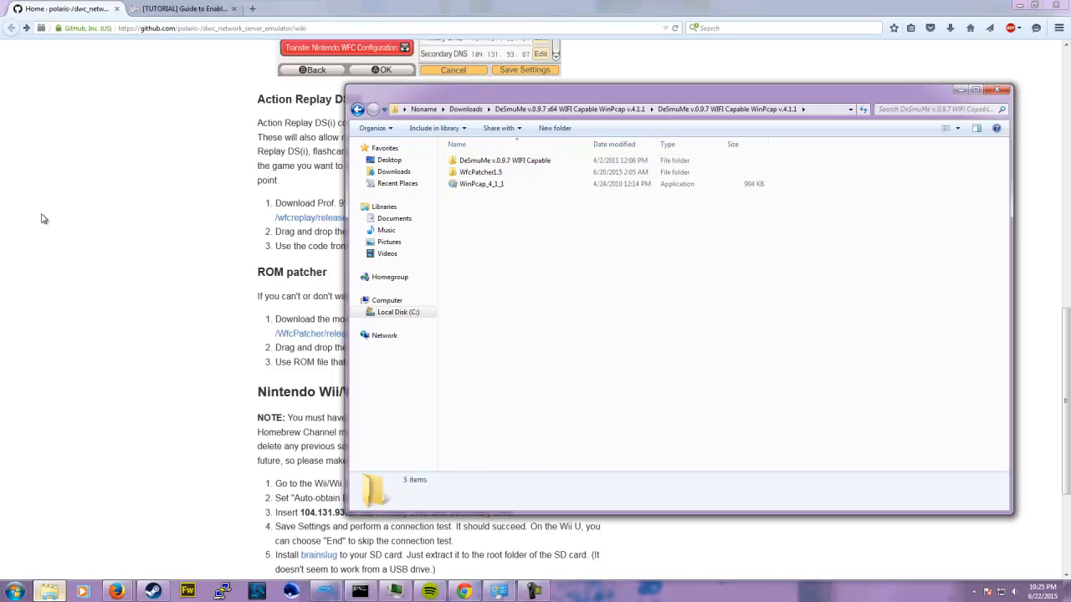
pyautogui.click(468, 184)
pyautogui.click(600, 229)
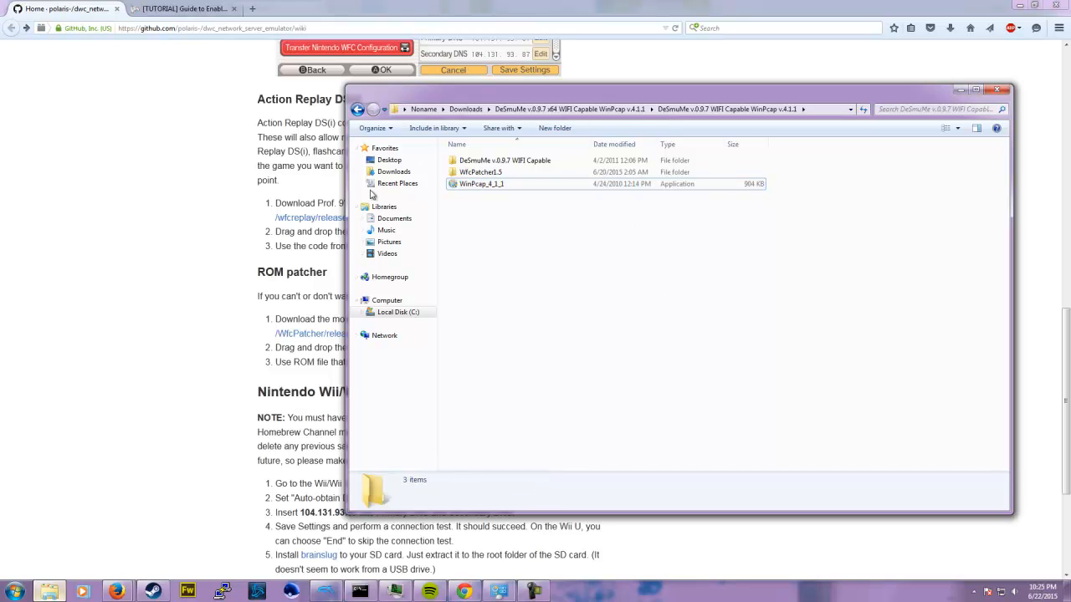
# Check the WinPcap instructions in the forum tutorial and point out the WinPcap_4_1_1 installer in Windows Explorer.
pyautogui.click(123, 118)
pyautogui.hotkey('ctrl', 'Tab')
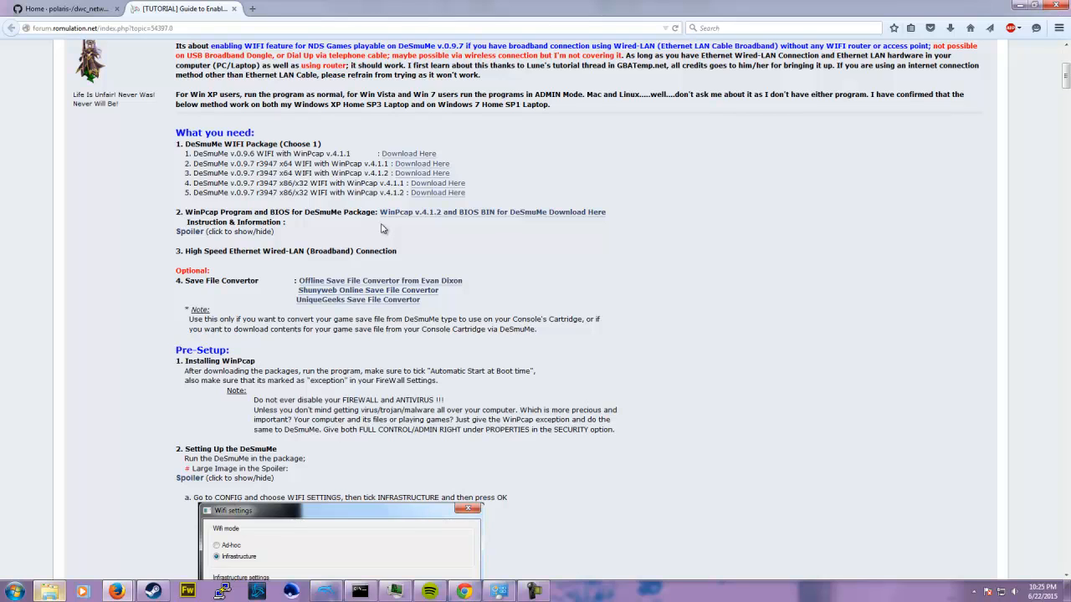
pyautogui.click(52, 592)
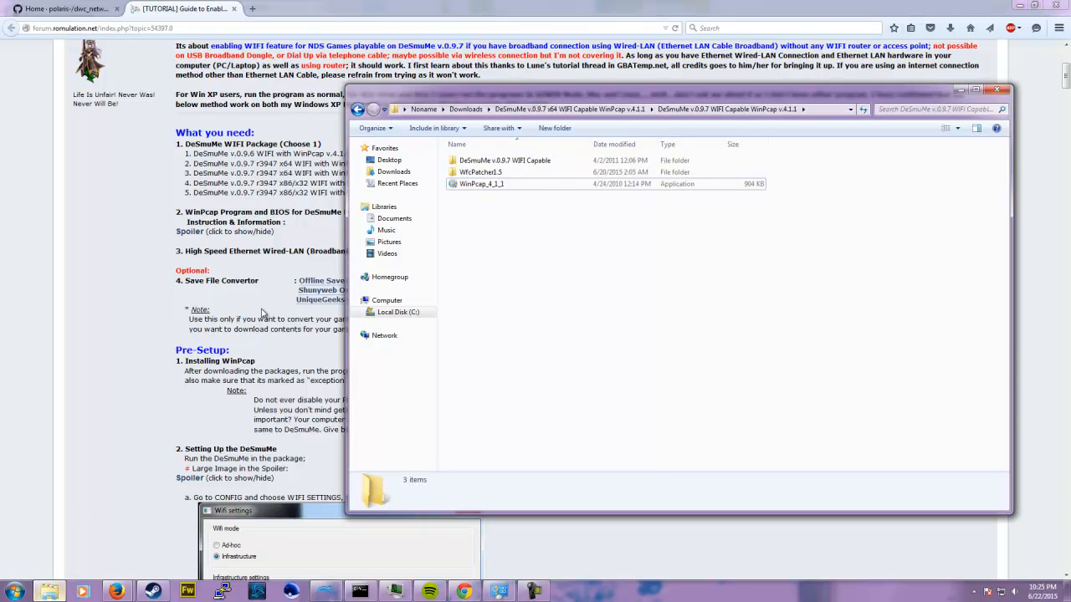
pyautogui.click(558, 186)
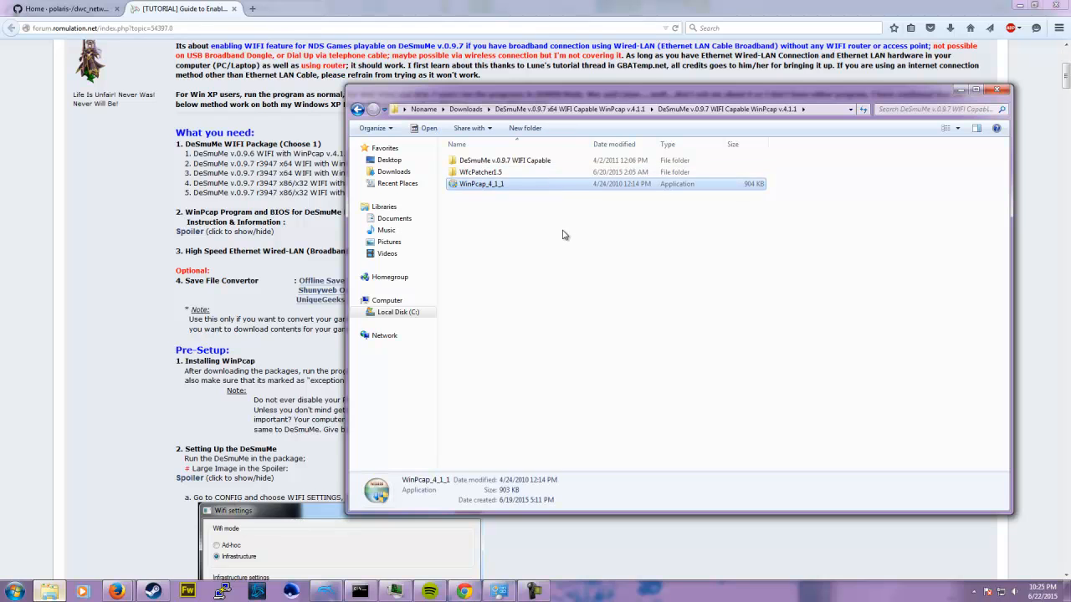
pyautogui.click(2, 273)
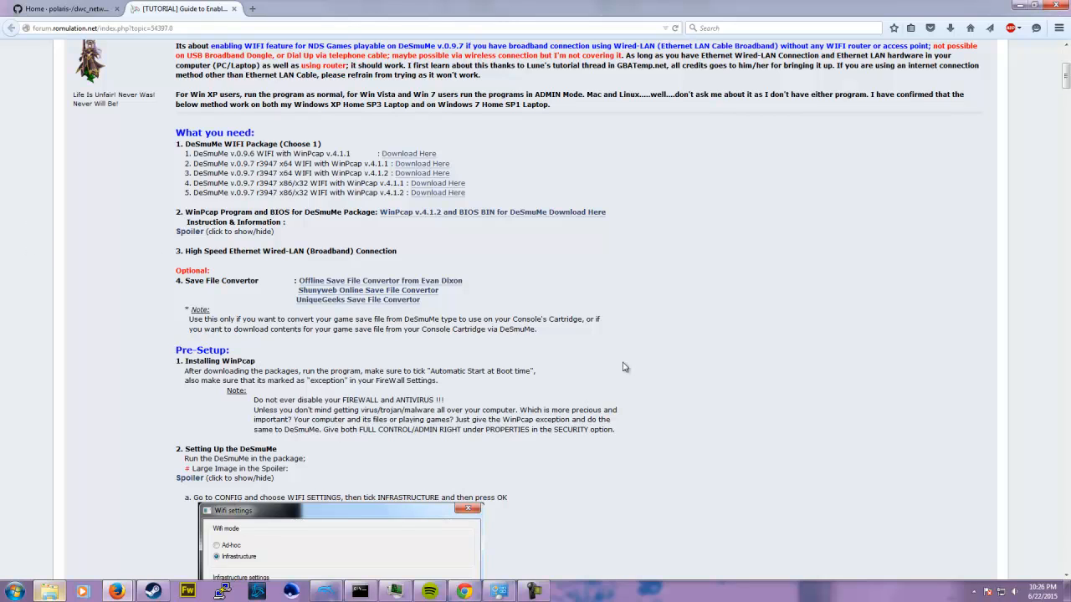
# In Windows Explorer, open the DeSmuMe v.0.9.7 WIFI Capable folder and select DeSmuME_v.0.9.7_x64_release_wifi.
pyautogui.click(57, 593)
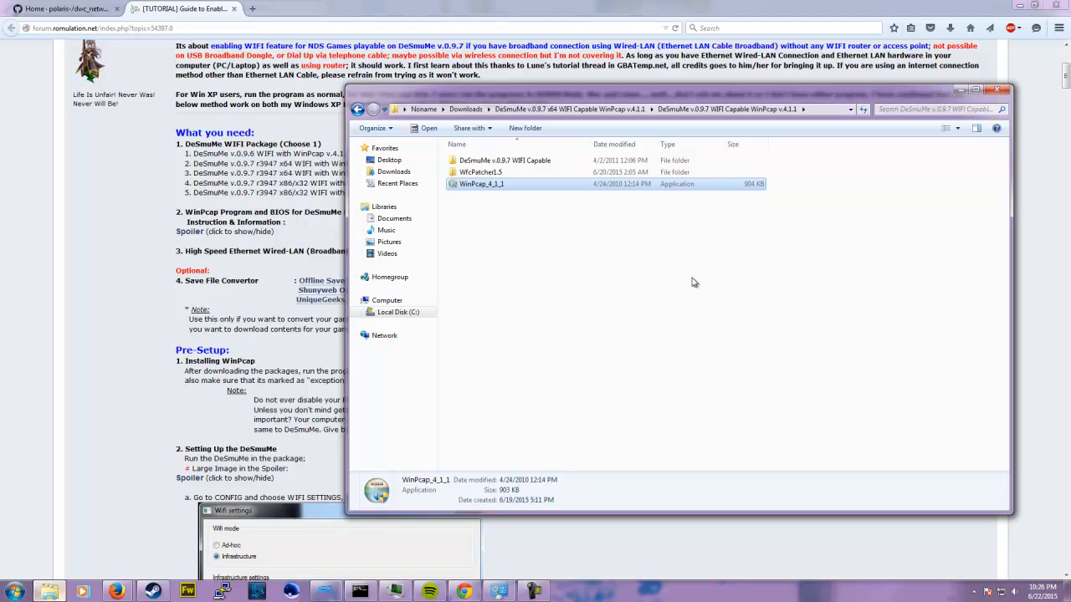
pyautogui.doubleClick(535, 160)
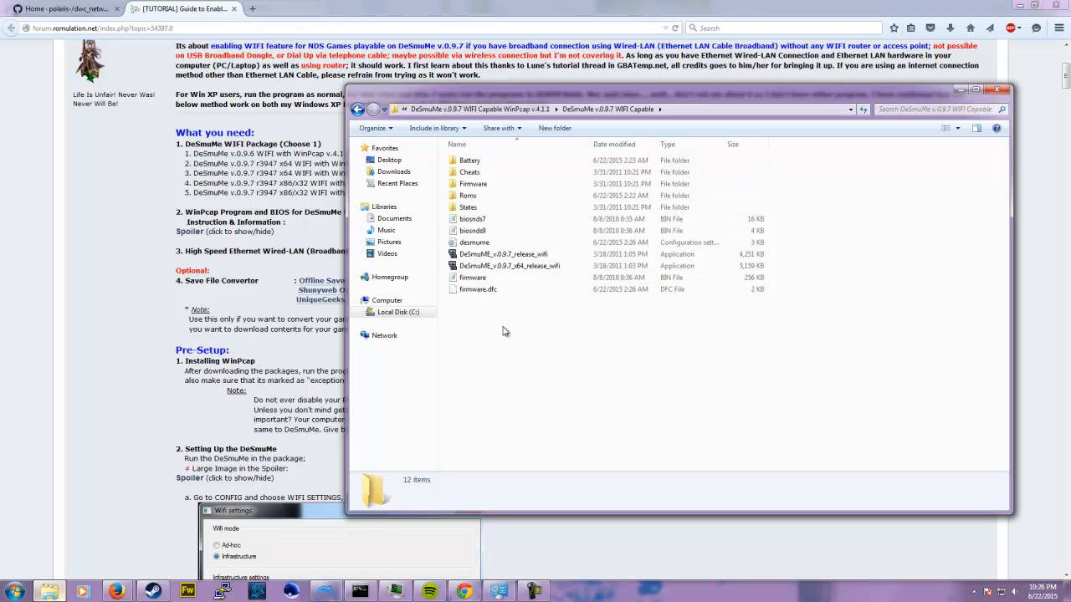
pyautogui.click(492, 266)
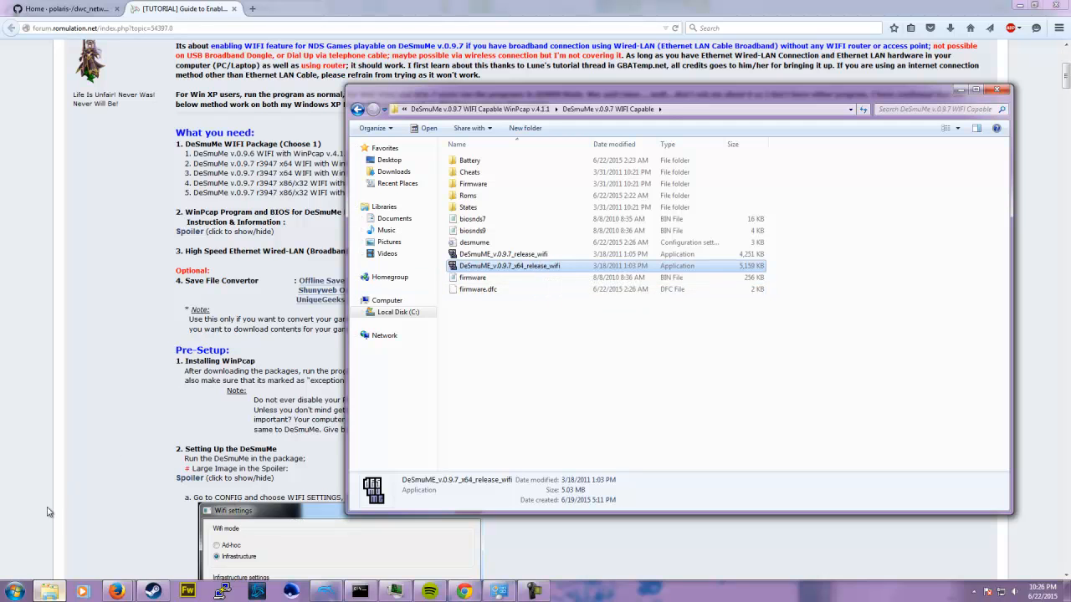
# View the computer's system properties to check whether Windows is 32-bit or 64-bit, and close them.
pyautogui.click(13, 592)
pyautogui.rightClick(191, 383)
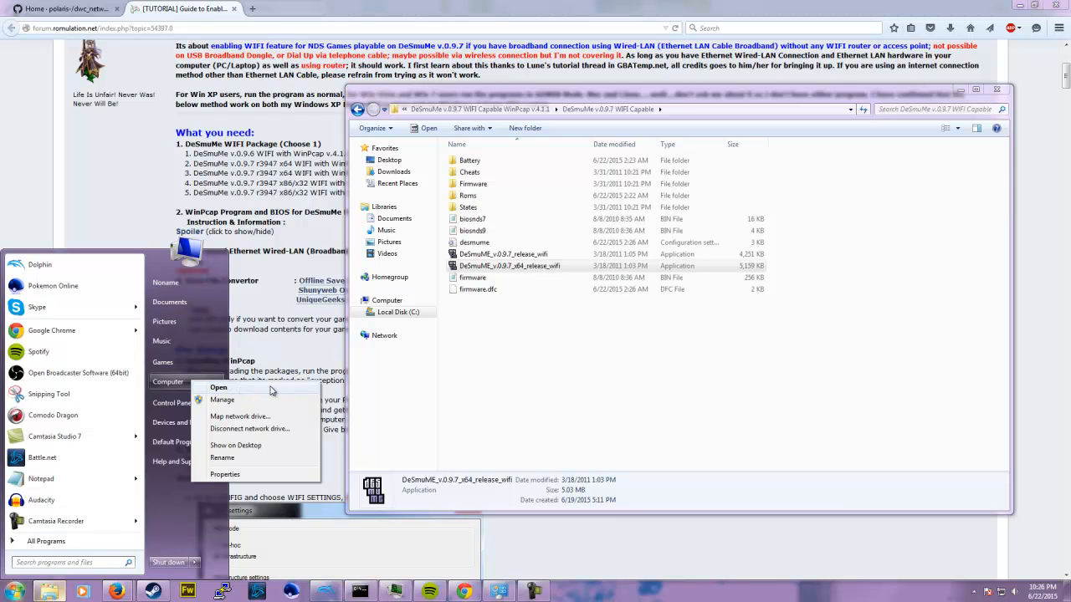
pyautogui.click(224, 474)
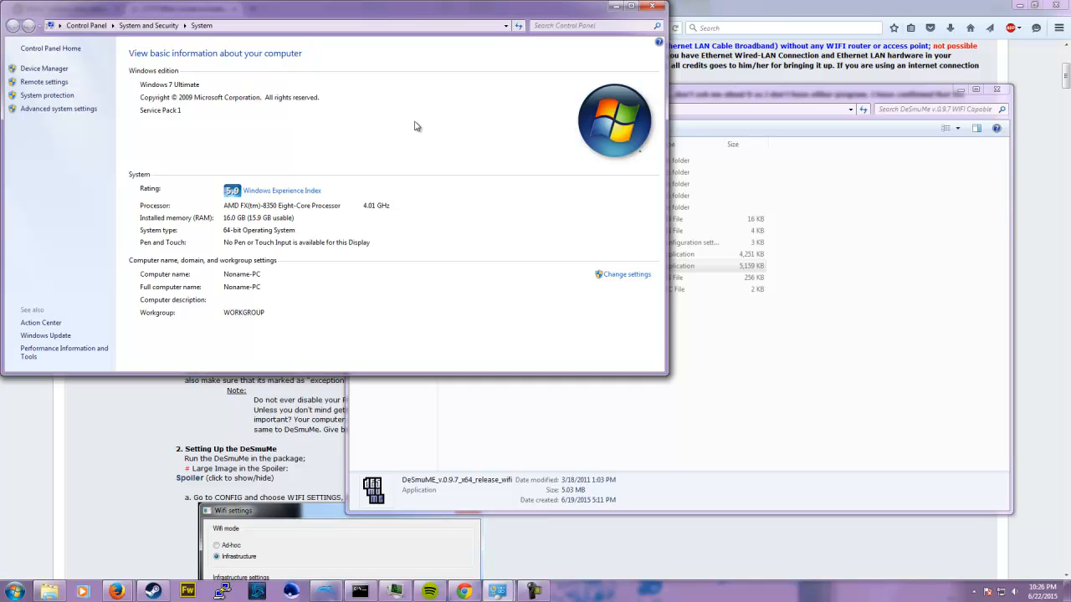
pyautogui.moveTo(382, 11); pyautogui.dragTo(445, 32)
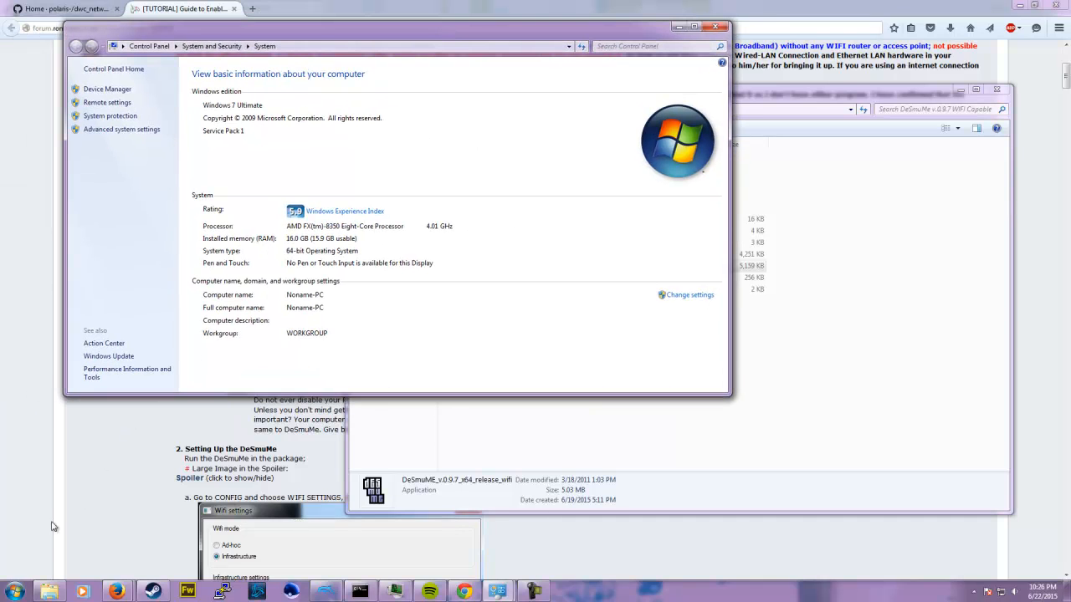
pyautogui.click(14, 591)
pyautogui.click(418, 258)
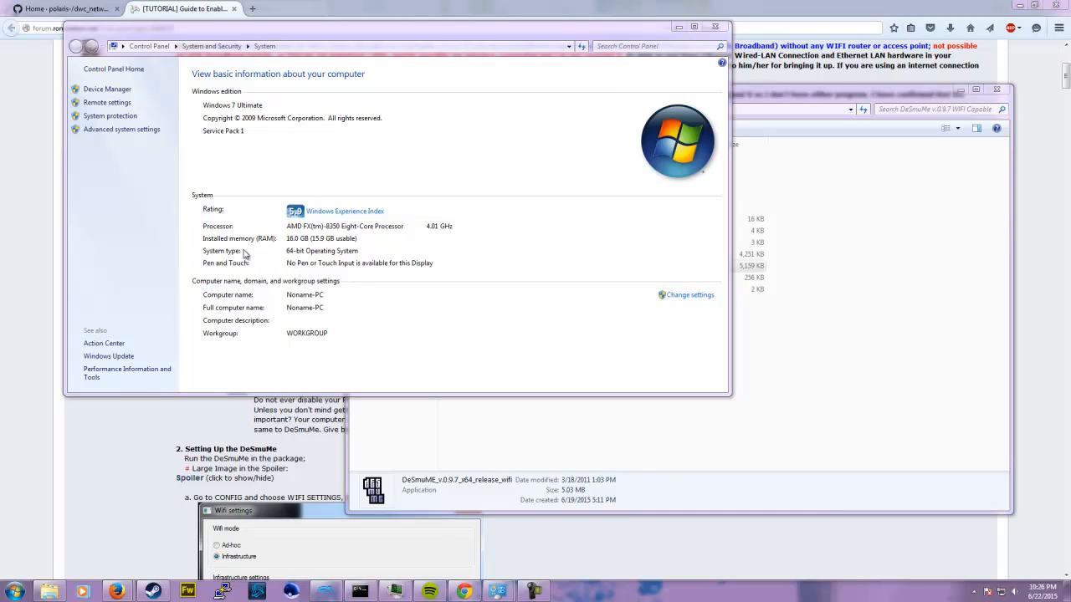
pyautogui.click(715, 26)
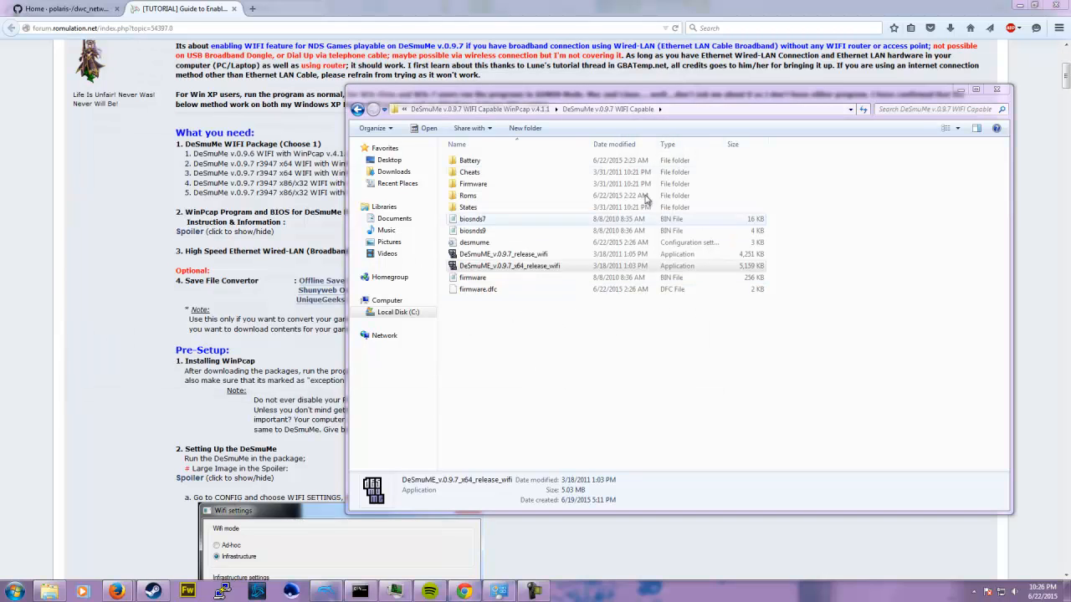
# Open the Battery folder, look at the SoulSilver DSV and SAV save files, and return to the emulator folder.
pyautogui.moveTo(507, 91); pyautogui.dragTo(483, 84)
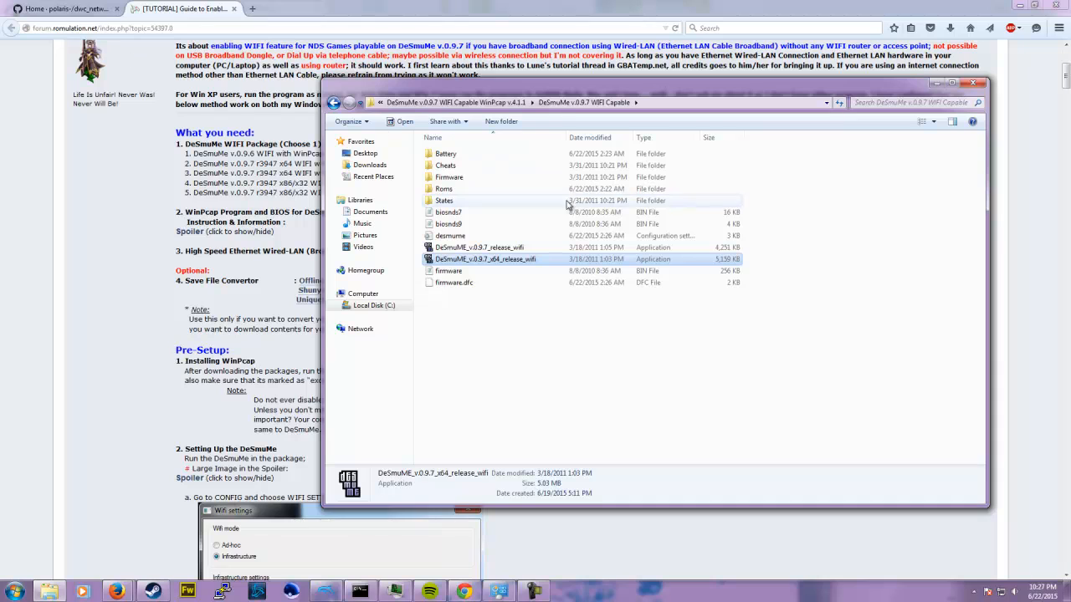
pyautogui.click(449, 156)
pyautogui.doubleClick(449, 156)
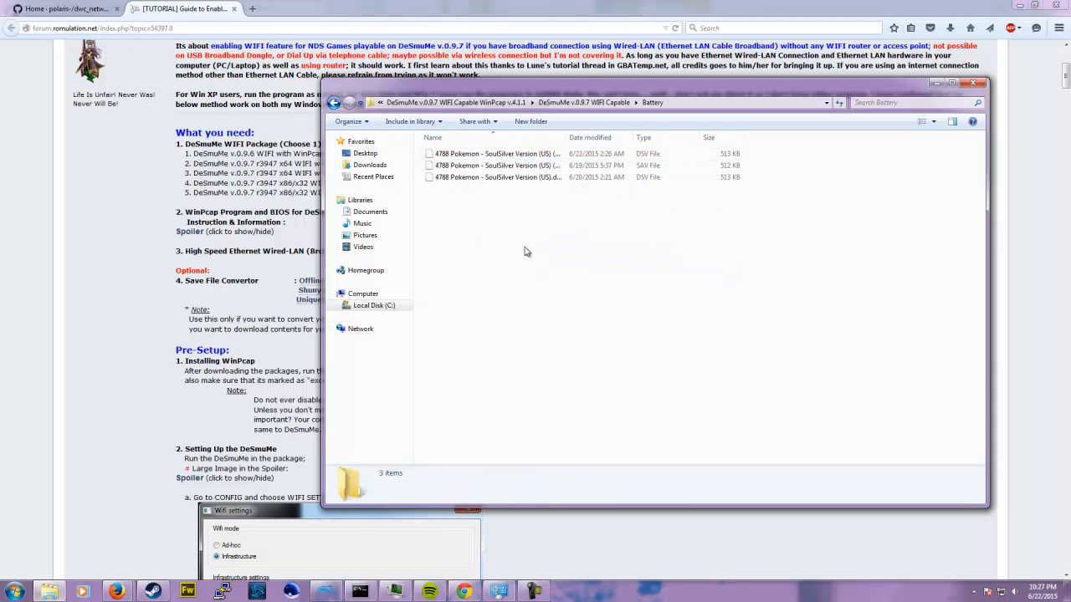
pyautogui.click(514, 177)
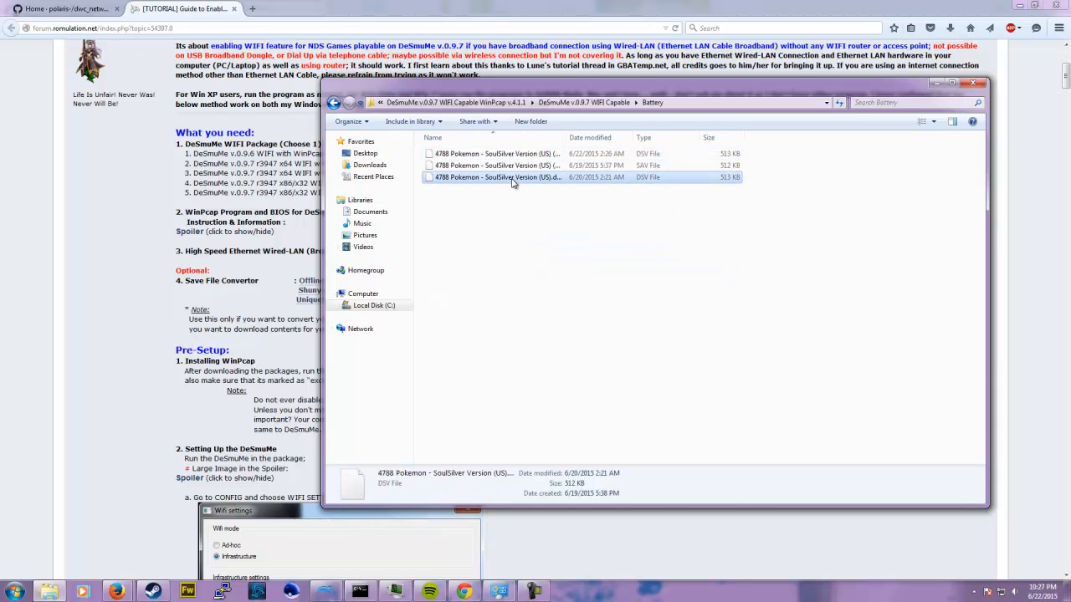
pyautogui.click(509, 164)
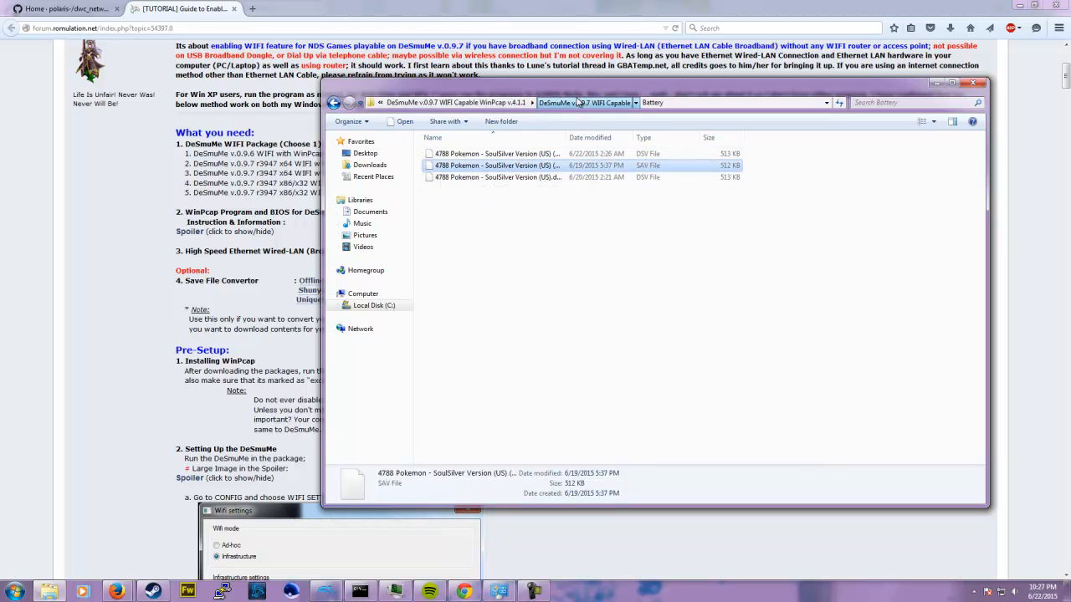
pyautogui.click(583, 102)
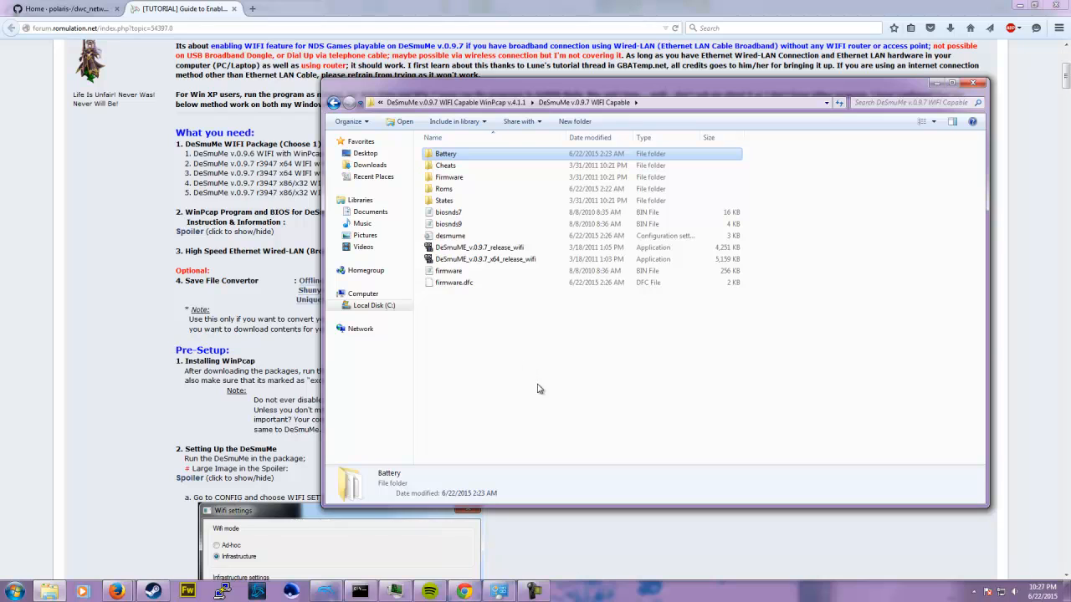
# In the Battery folder, open the SAV file's name for editing to check its (AltWfc) suffix, and return to the emulator folder.
pyautogui.doubleClick(488, 156)
pyautogui.click(492, 165)
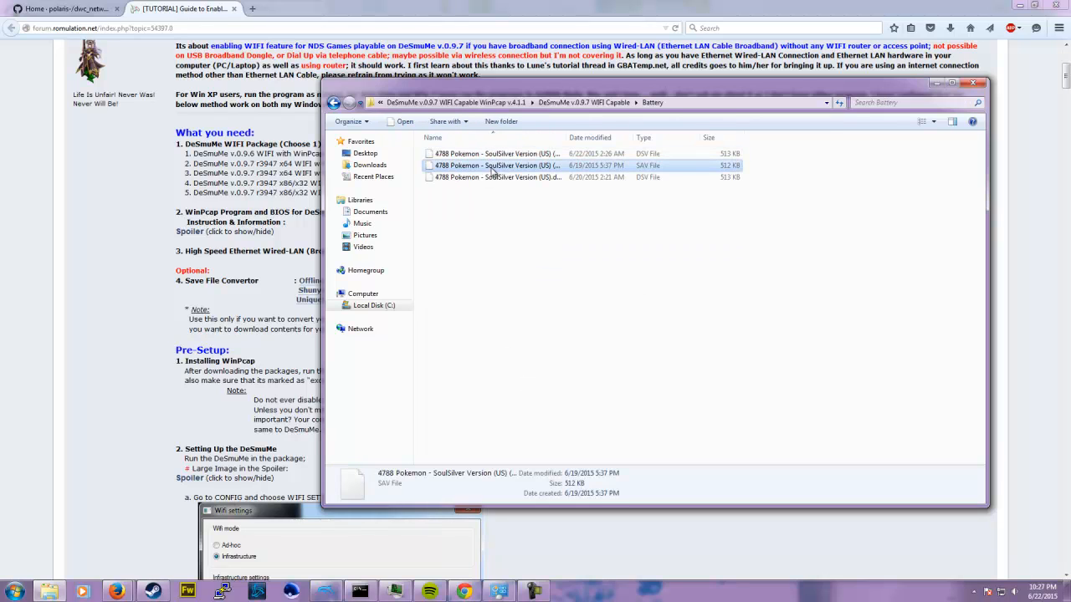
pyautogui.rightClick(494, 167)
pyautogui.click(552, 369)
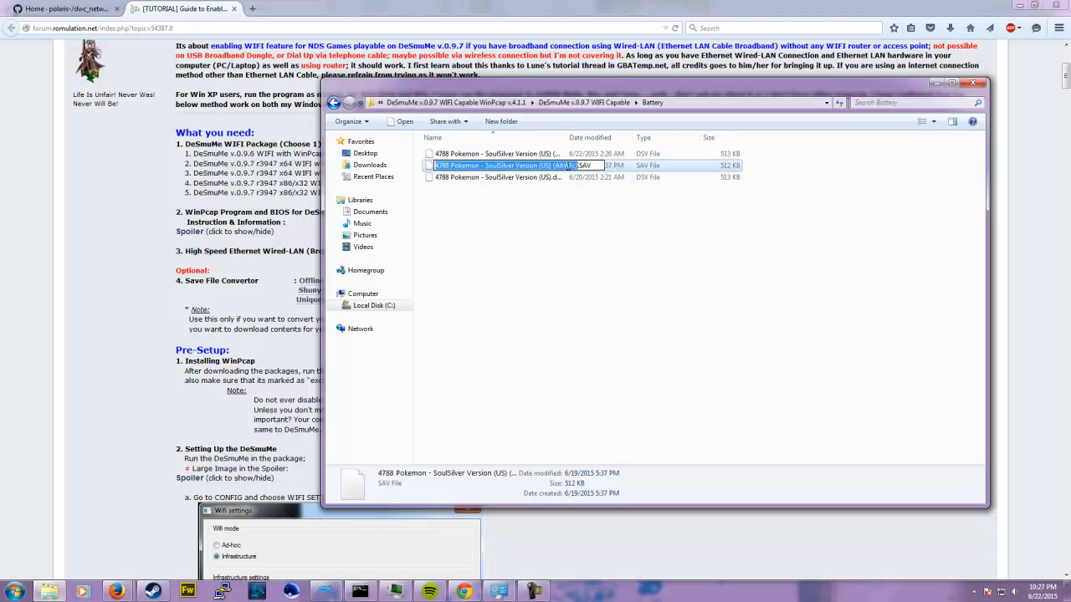
pyautogui.click(573, 244)
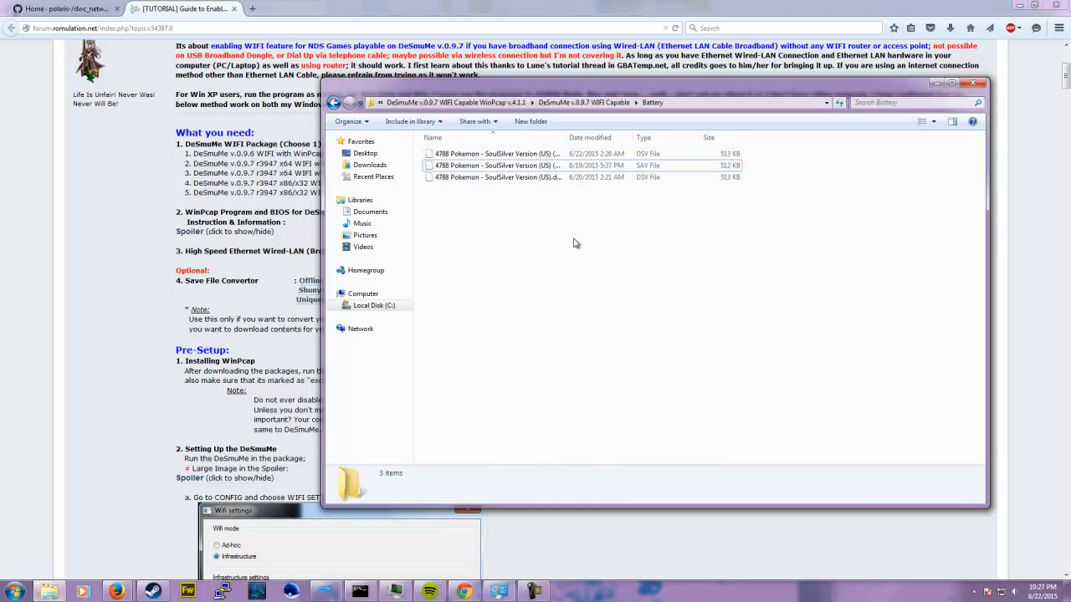
pyautogui.click(580, 104)
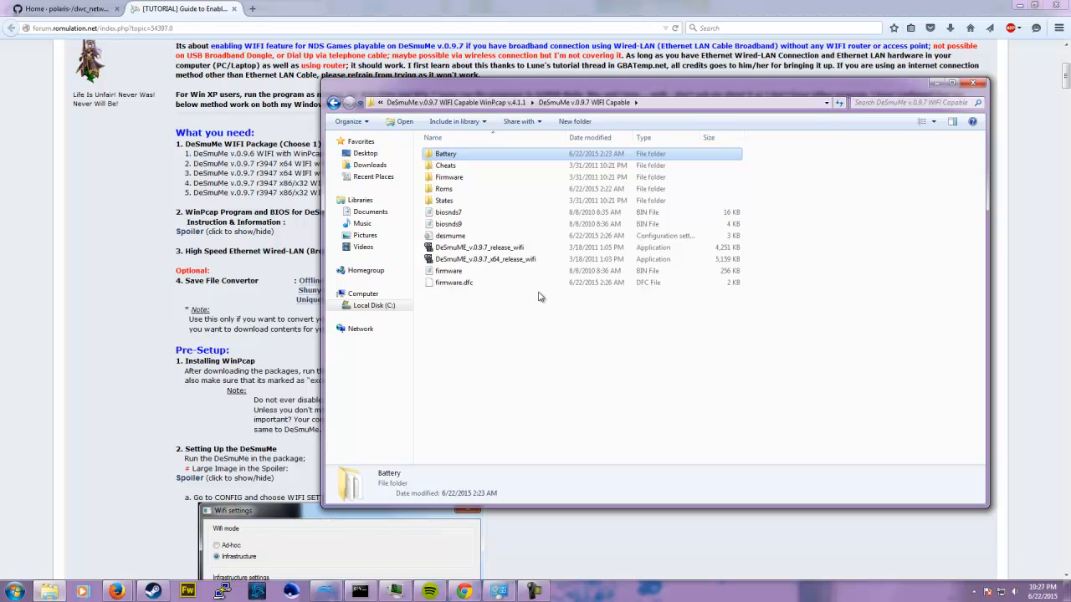
# Run DeSmuME_v.0.9.7_x64_release_wifi as administrator.
pyautogui.click(482, 258)
pyautogui.rightClick(491, 261)
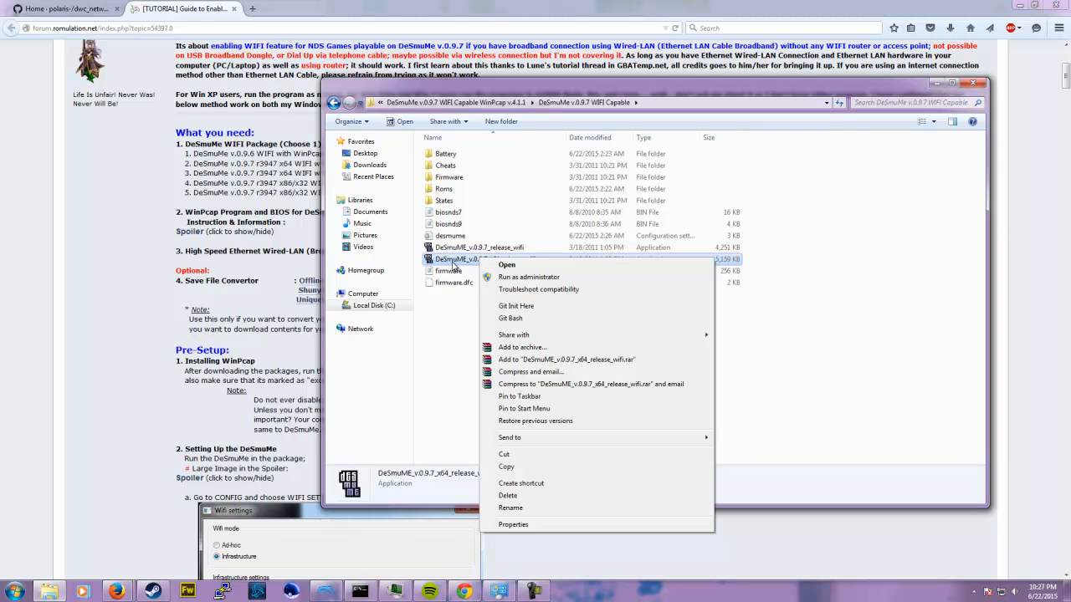
pyautogui.click(540, 278)
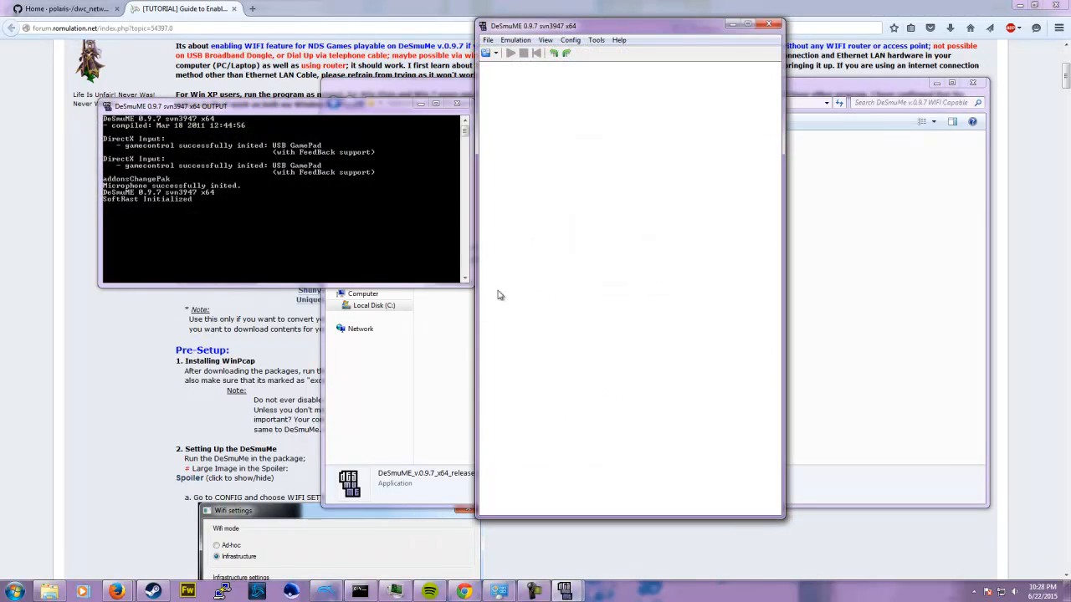
# Return to the emulator folder and point out the Run as administrator option of the x64 executable, without launching it again.
pyautogui.click(451, 334)
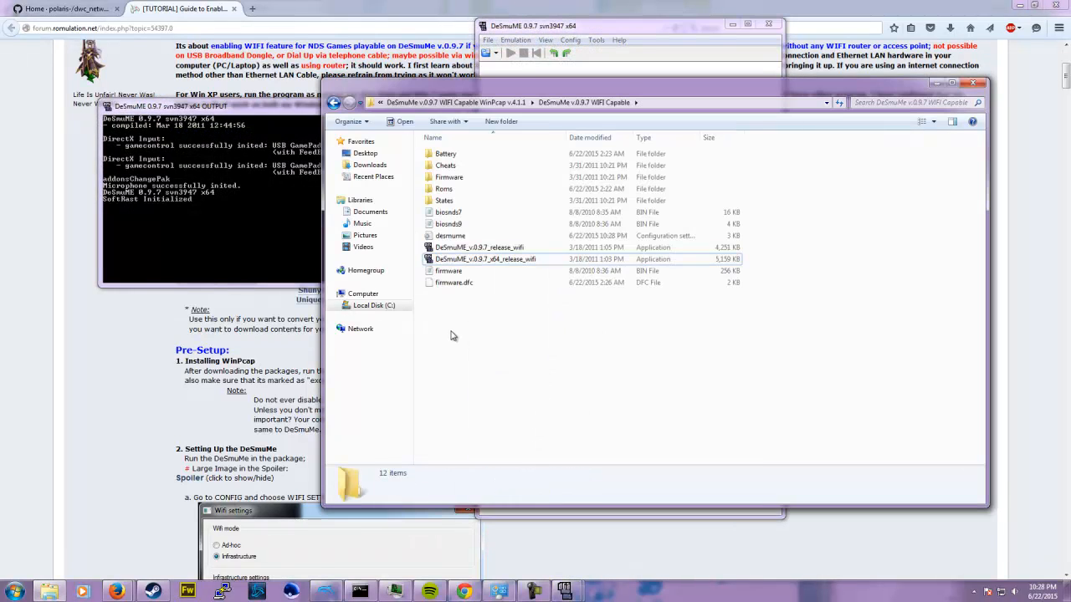
pyautogui.rightClick(493, 259)
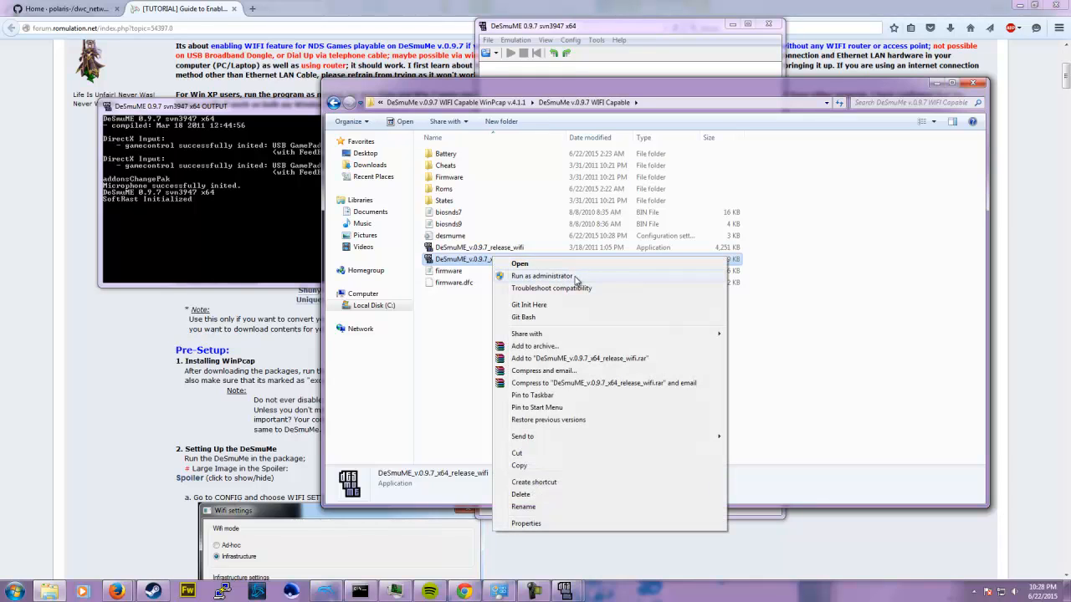
pyautogui.click(832, 360)
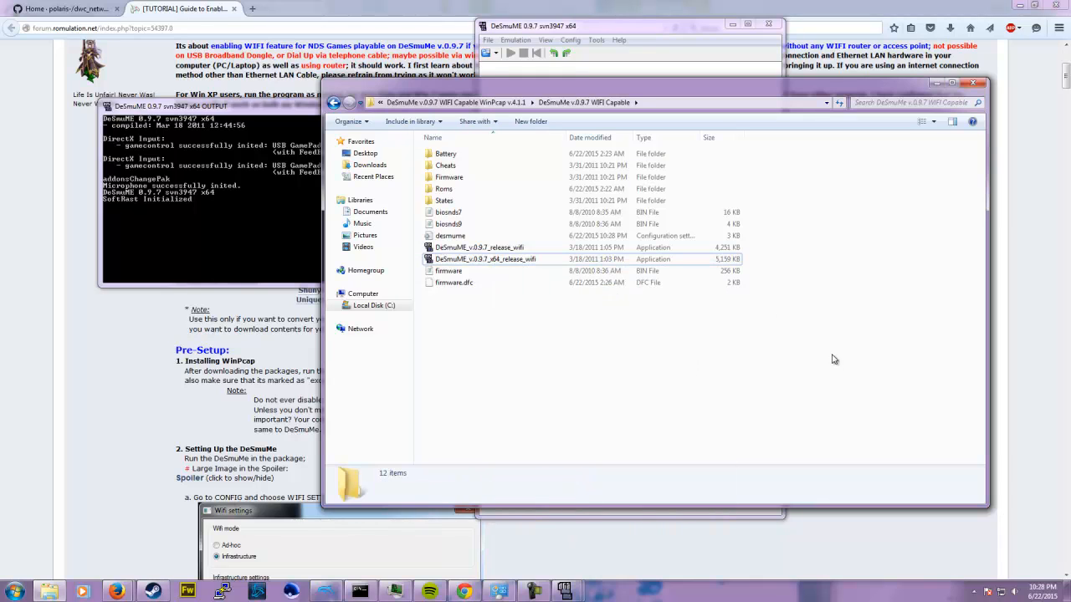
# Open the desmume configuration settings file in Notepad, look through its entries, and close it.
pyautogui.click(487, 238)
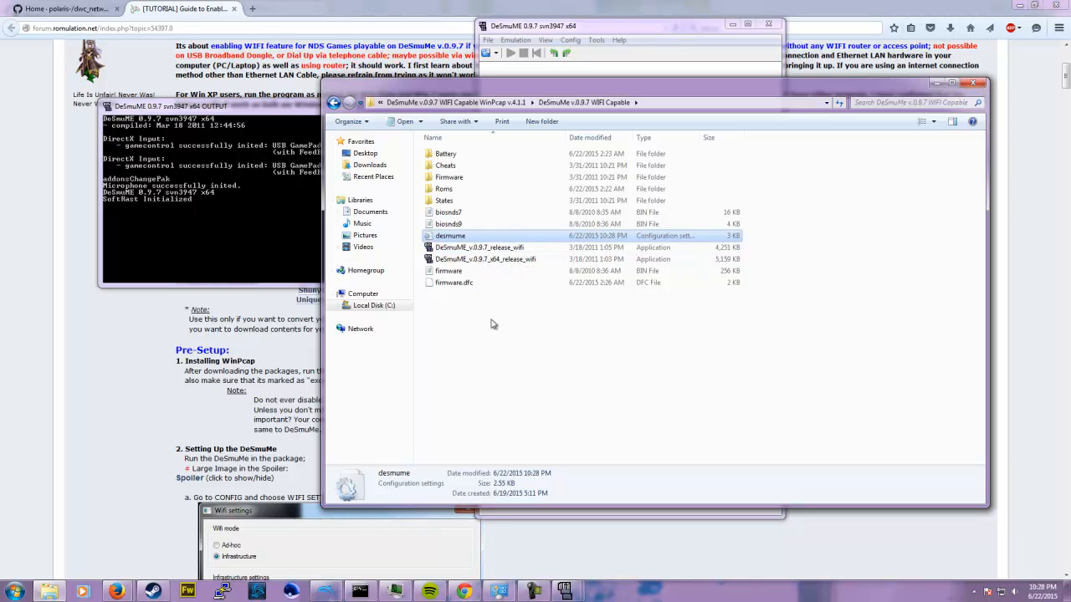
pyautogui.rightClick(461, 239)
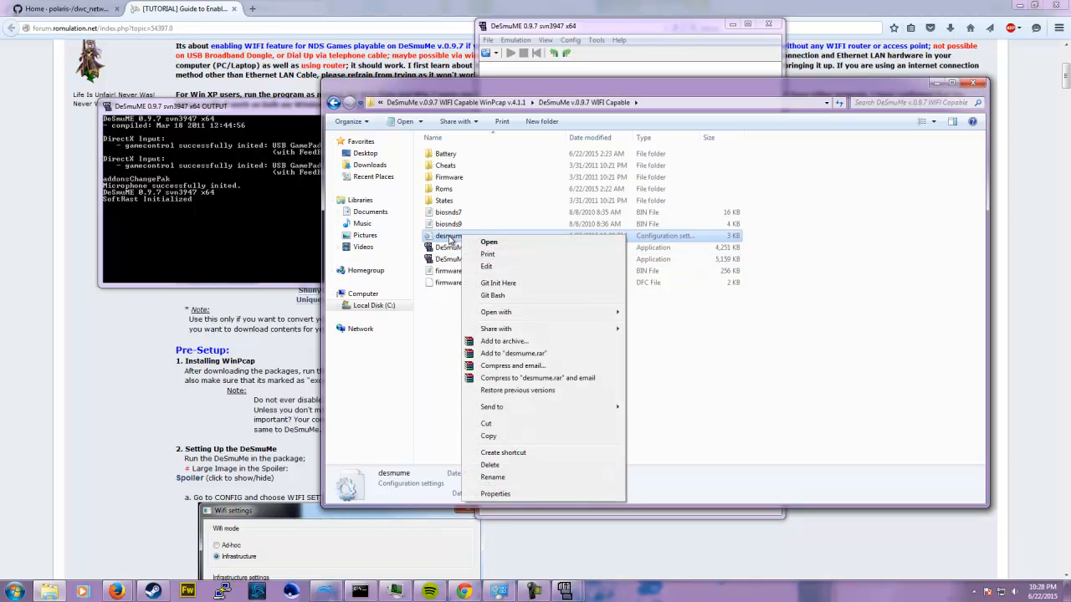
pyautogui.click(473, 243)
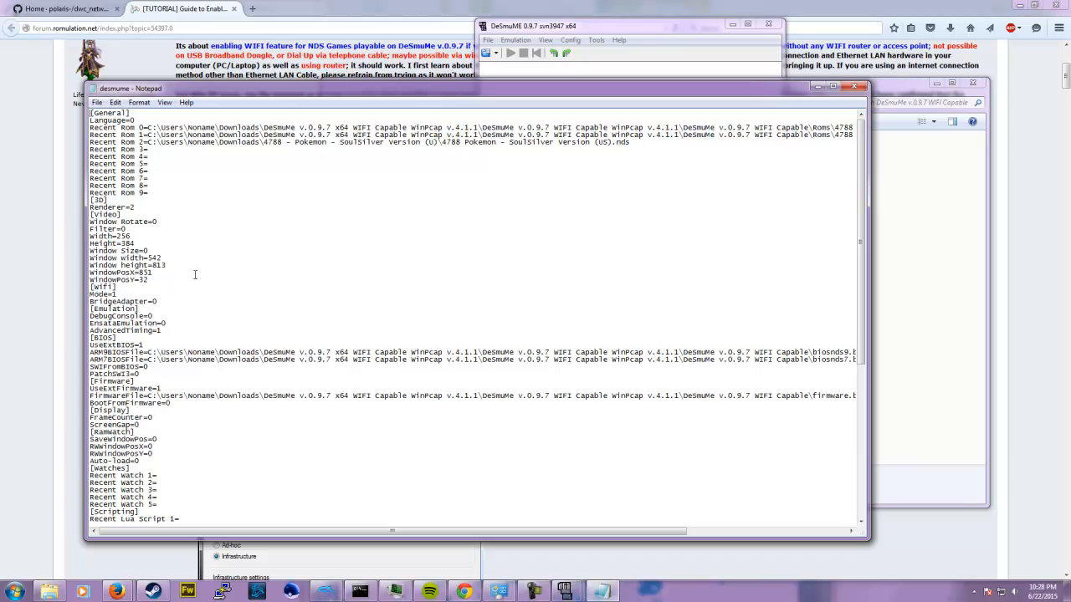
pyautogui.scroll(-12, 220, 289)
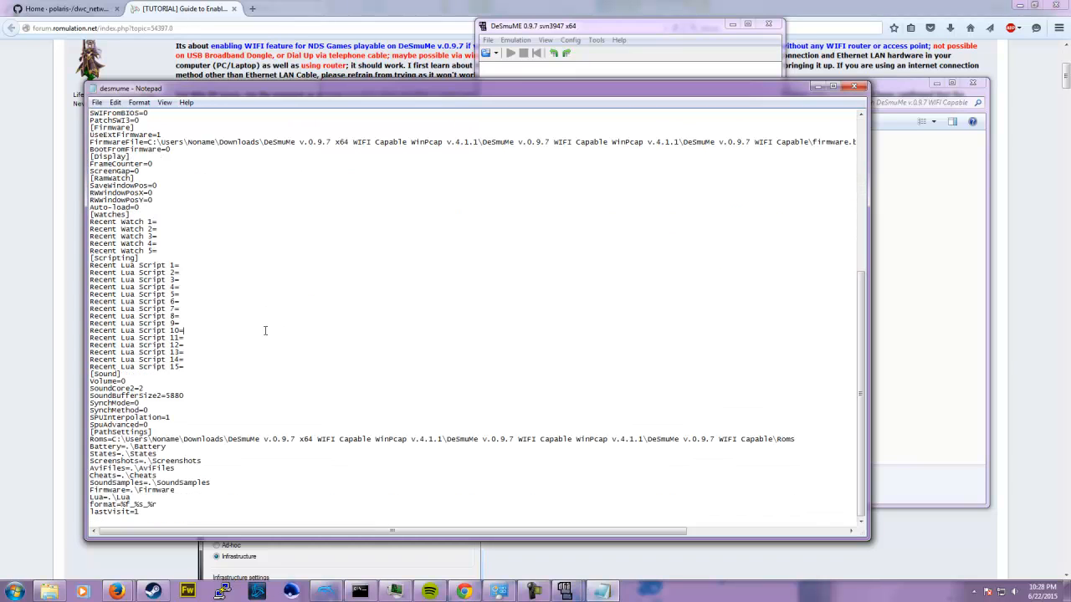
pyautogui.scroll(7, 265, 330)
pyautogui.click(853, 86)
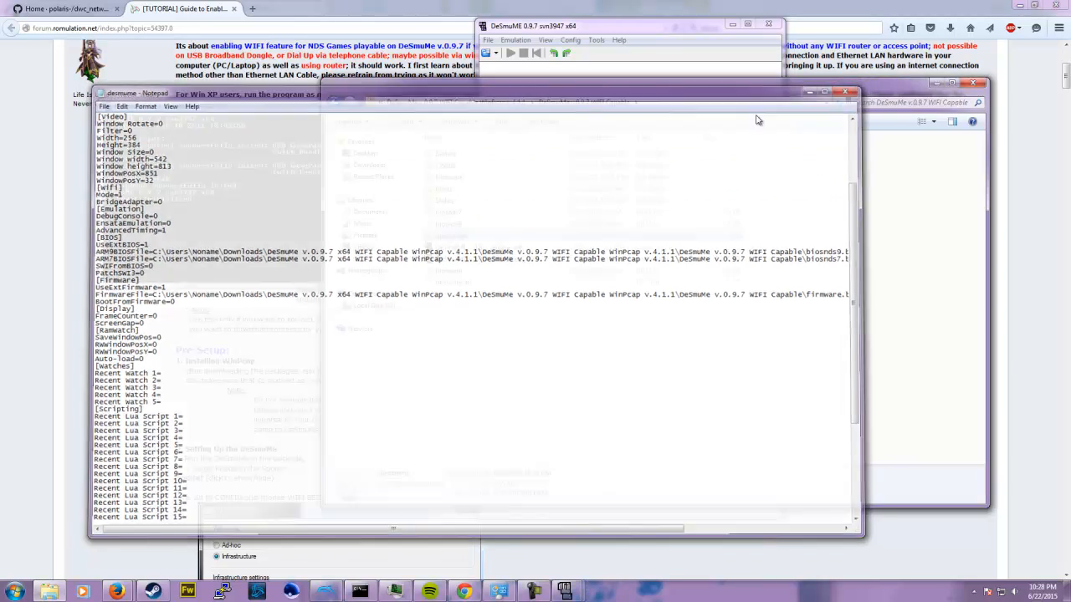
# Return to the DeSmuME window and set the Wifi mode to Infrastructure in the Wifi settings.
pyautogui.click(629, 69)
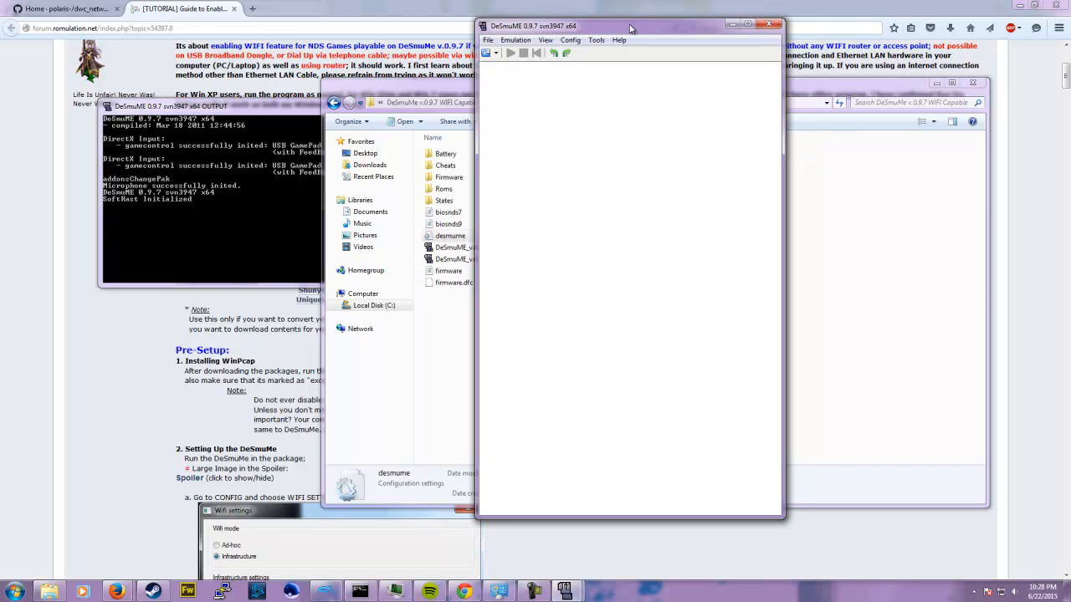
pyautogui.moveTo(631, 29); pyautogui.dragTo(612, 29)
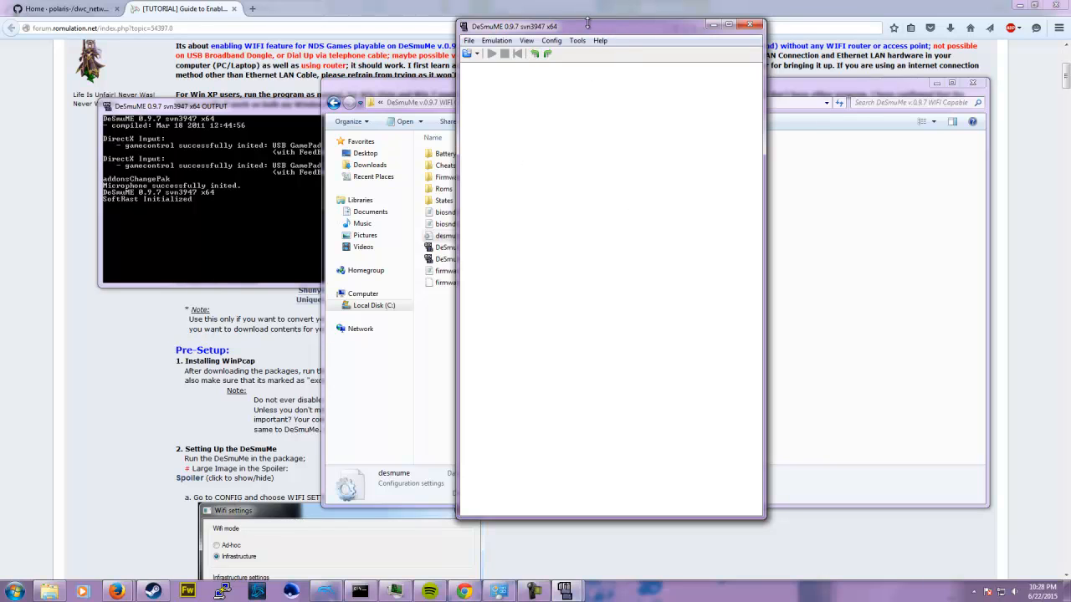
pyautogui.moveTo(588, 25); pyautogui.dragTo(586, 30)
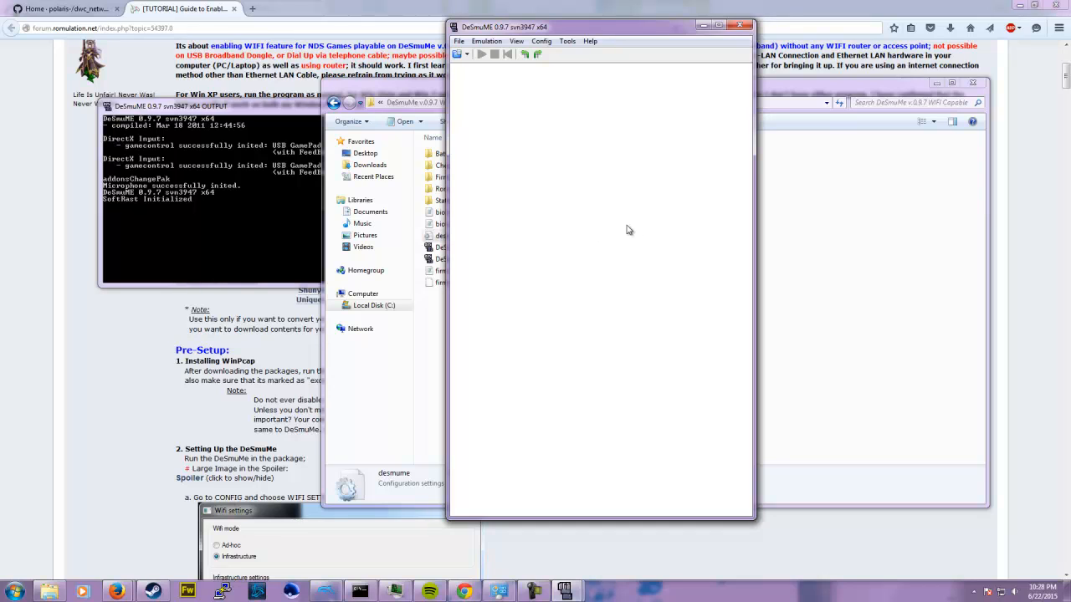
pyautogui.click(544, 43)
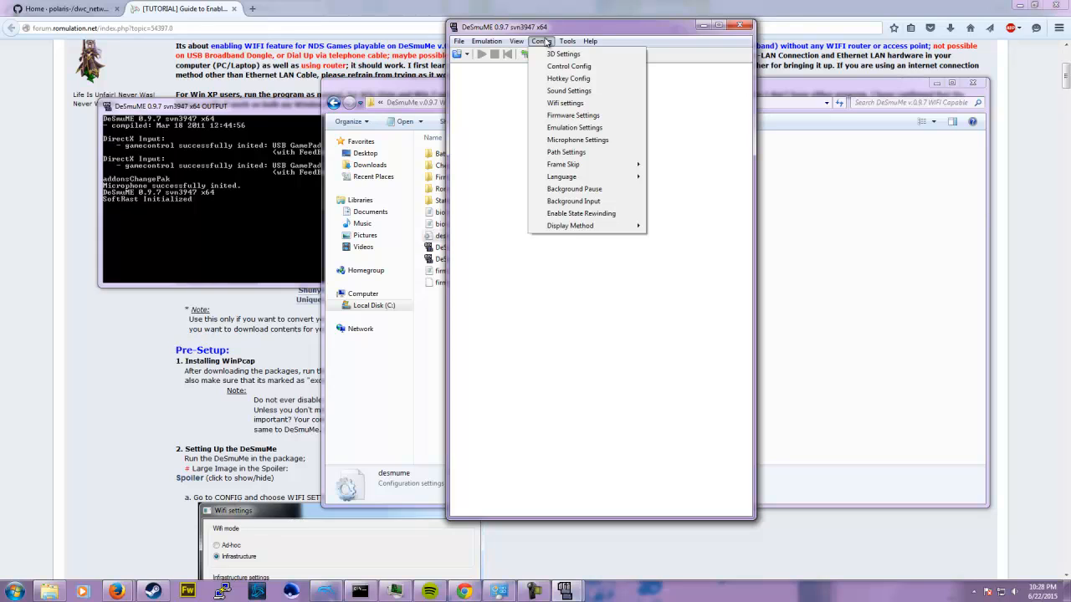
pyautogui.click(562, 104)
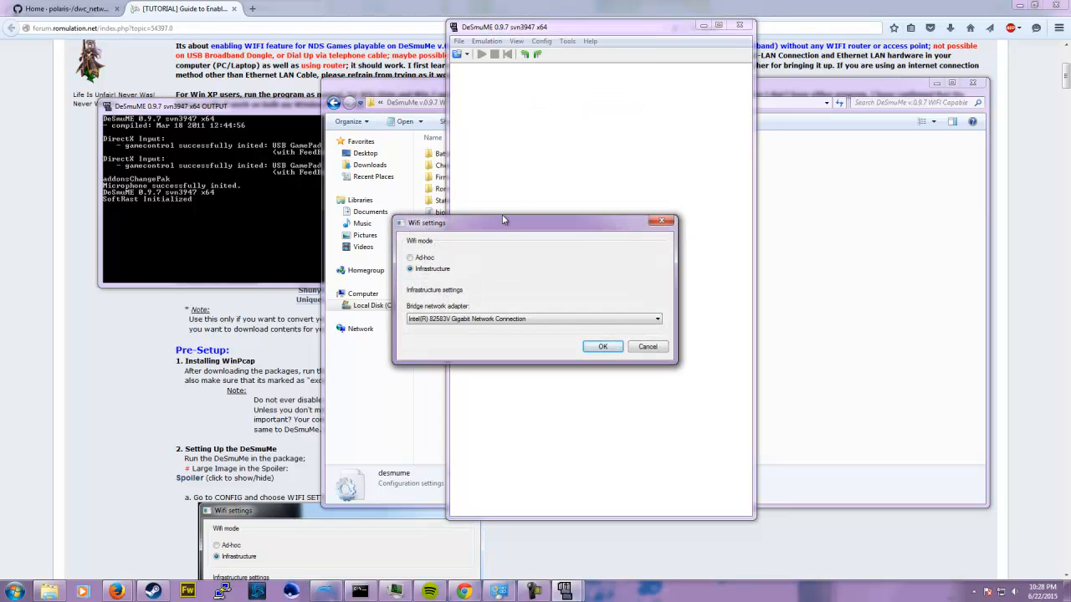
pyautogui.moveTo(503, 226); pyautogui.dragTo(509, 169)
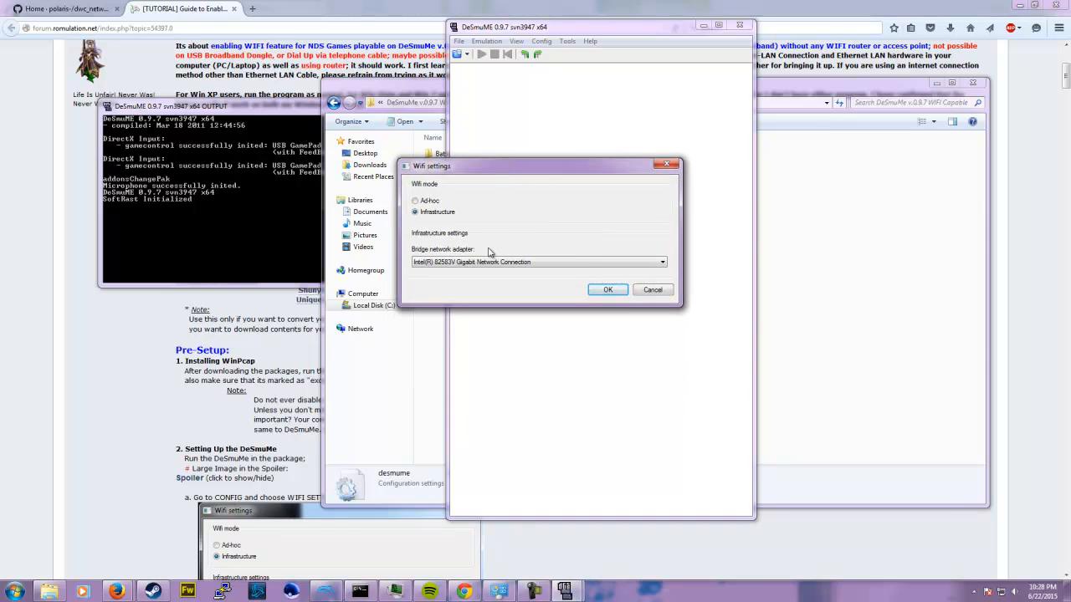
pyautogui.click(415, 201)
pyautogui.click(416, 212)
pyautogui.click(416, 201)
pyautogui.click(416, 213)
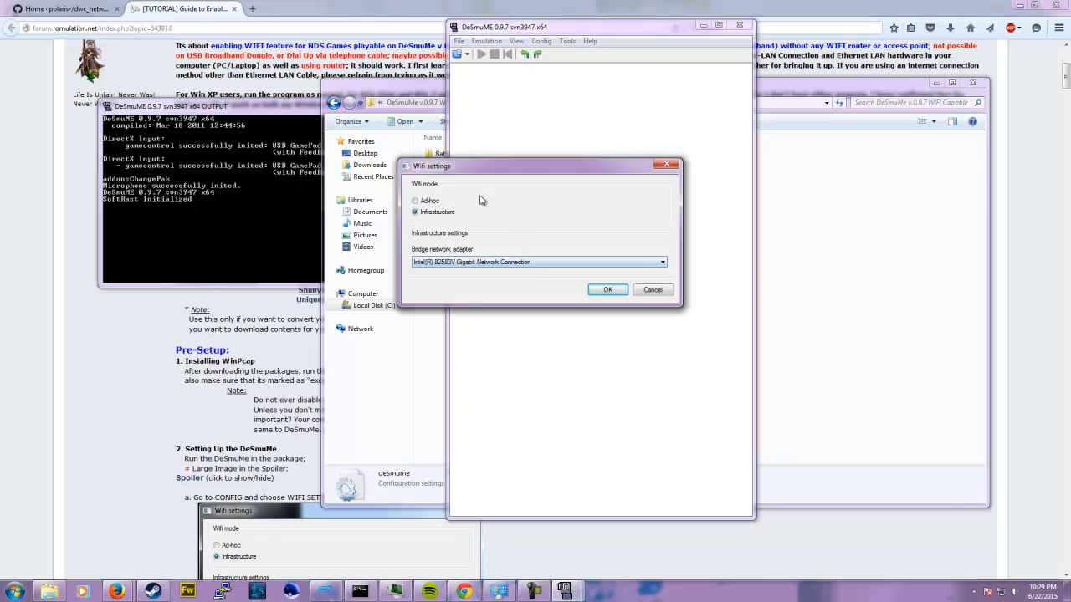
# Choose Intel(R) 82583V Gigabit Network Connection as the bridge network adapter and confirm the Wifi settings.
pyautogui.click(491, 266)
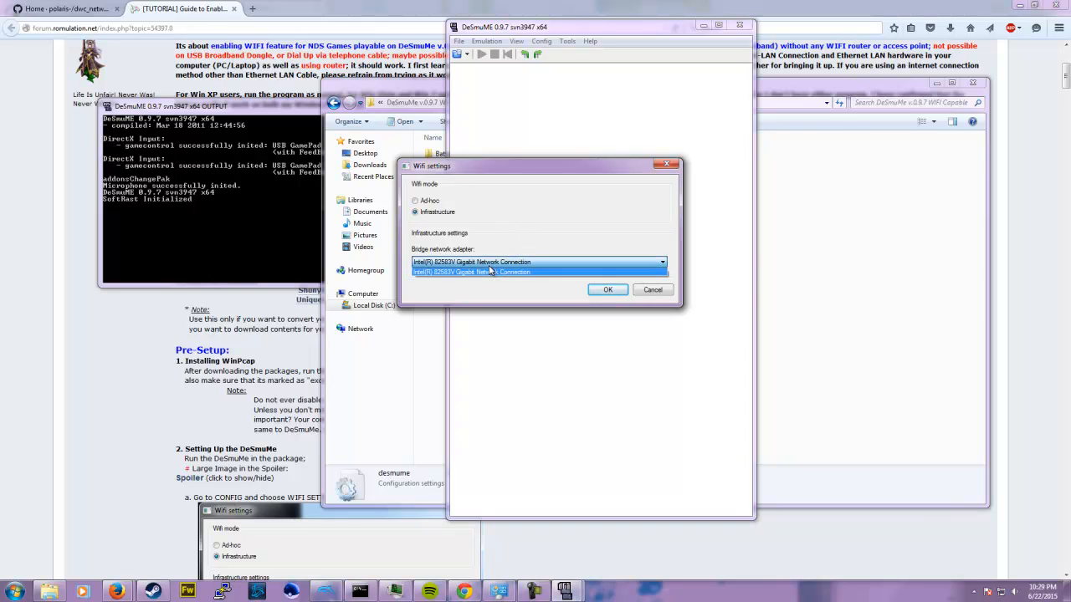
pyautogui.click(489, 270)
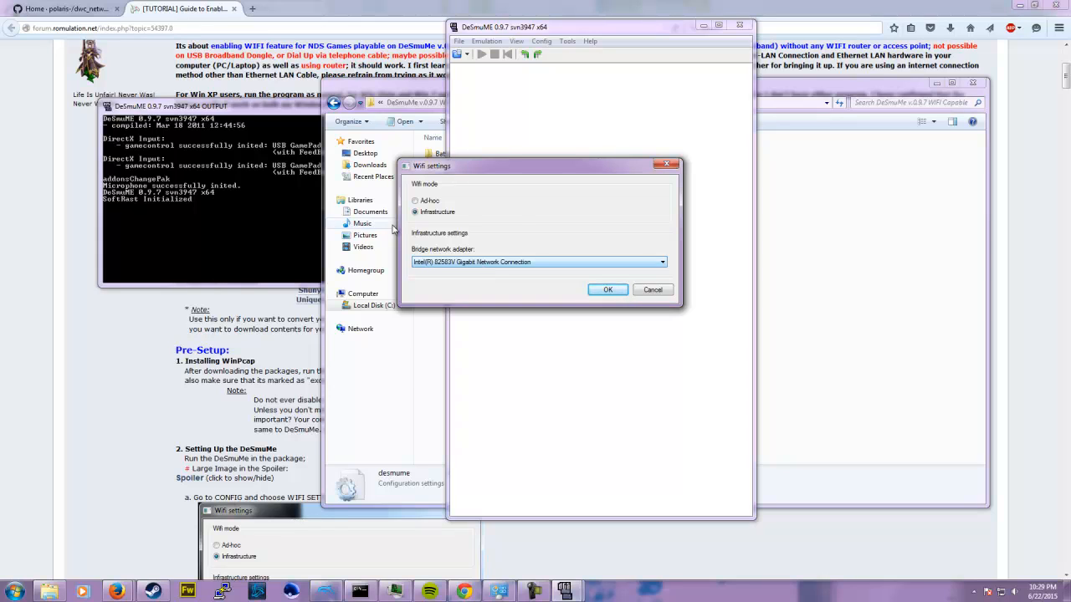
pyautogui.click(608, 290)
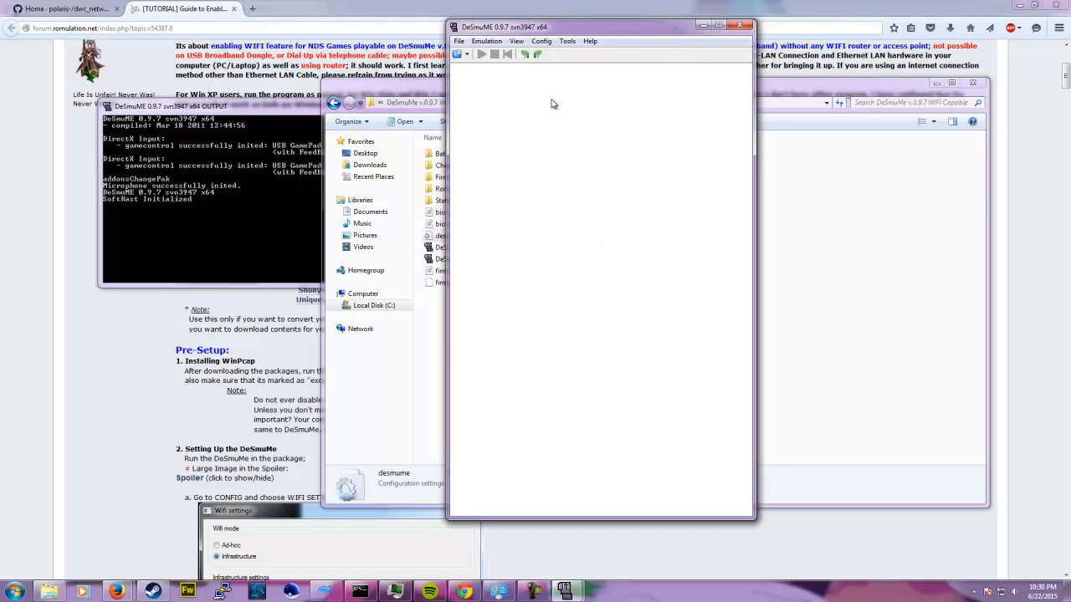
# In the Emulation settings, set the ARM9 BIOS image to biosnds9 from the DeSmuMe v.0.9.7 WIFI Capable folder, leaving Patch DelayLoop SWI off.
pyautogui.click(541, 41)
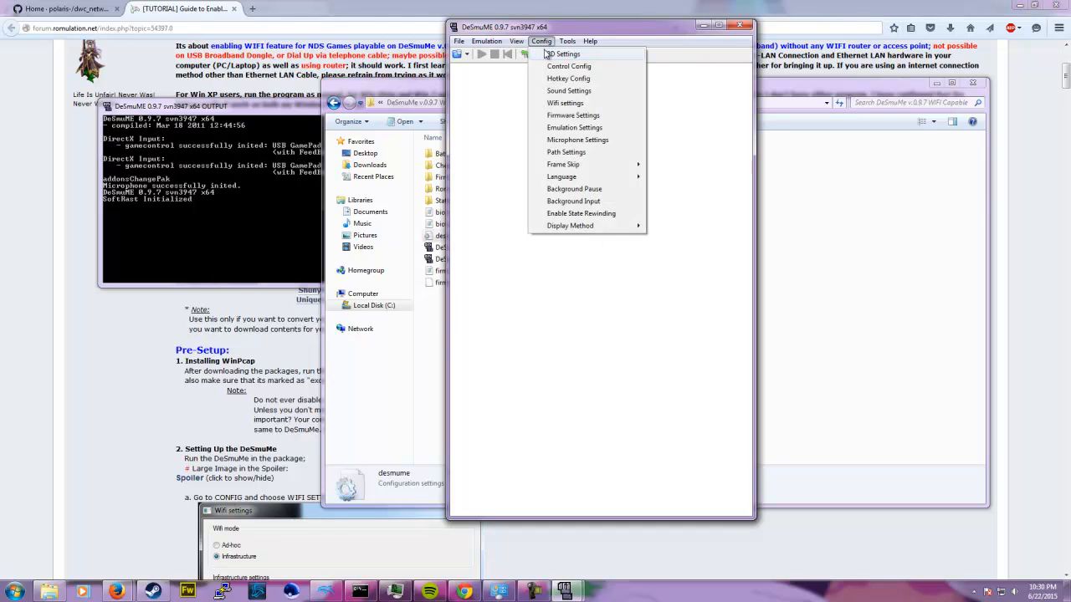
pyautogui.click(574, 127)
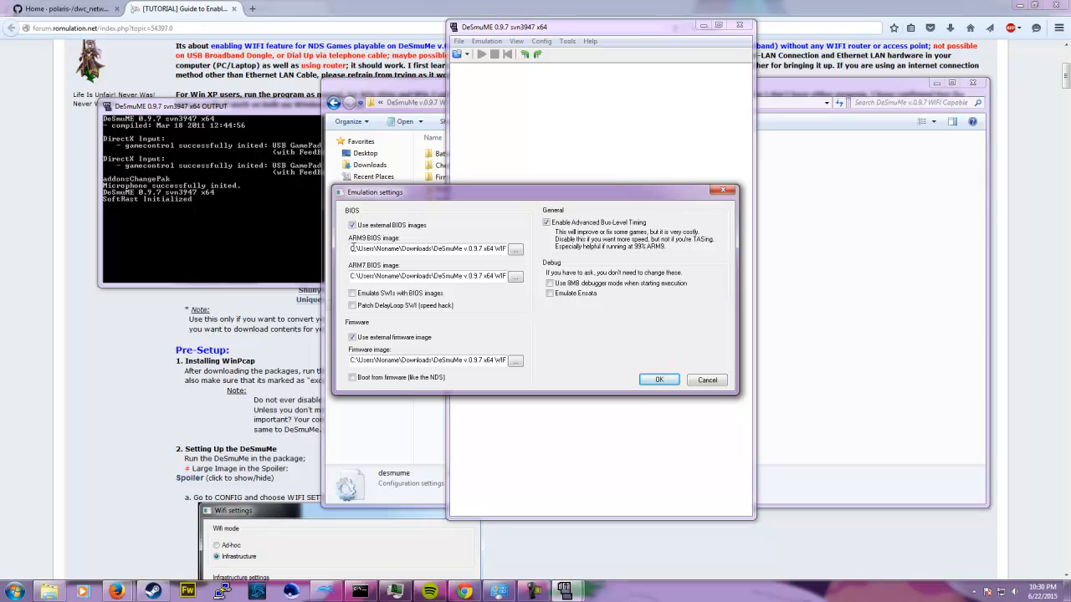
pyautogui.moveTo(352, 249)
pyautogui.mouseDown()
pyautogui.moveTo(507, 243)
pyautogui.moveTo(350, 249)
pyautogui.mouseUp()
pyautogui.click(382, 250)
pyautogui.click(516, 250)
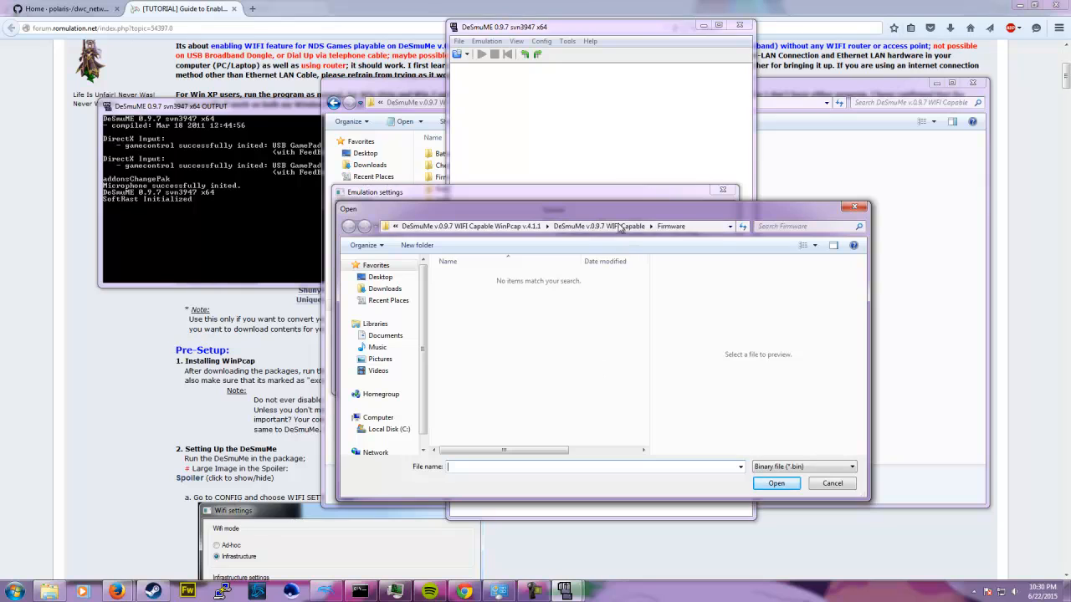
pyautogui.click(601, 226)
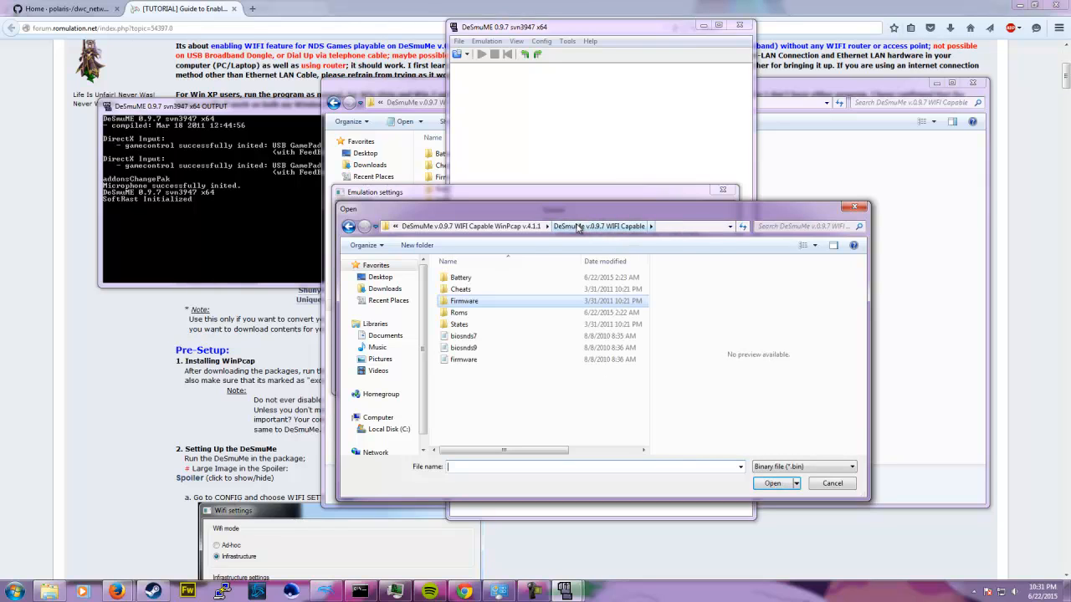
pyautogui.doubleClick(477, 348)
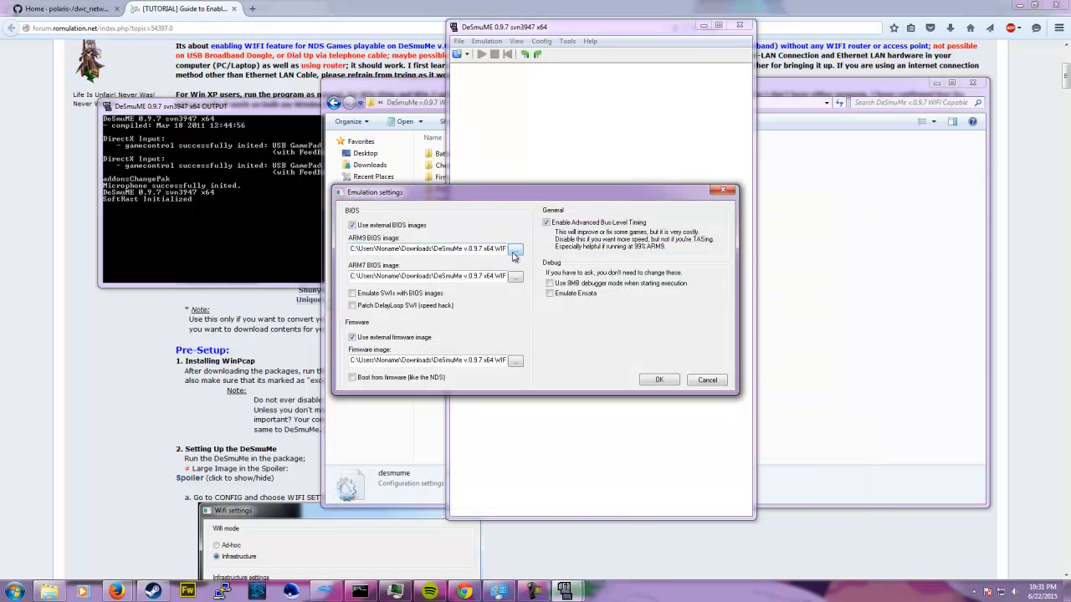
pyautogui.click(516, 250)
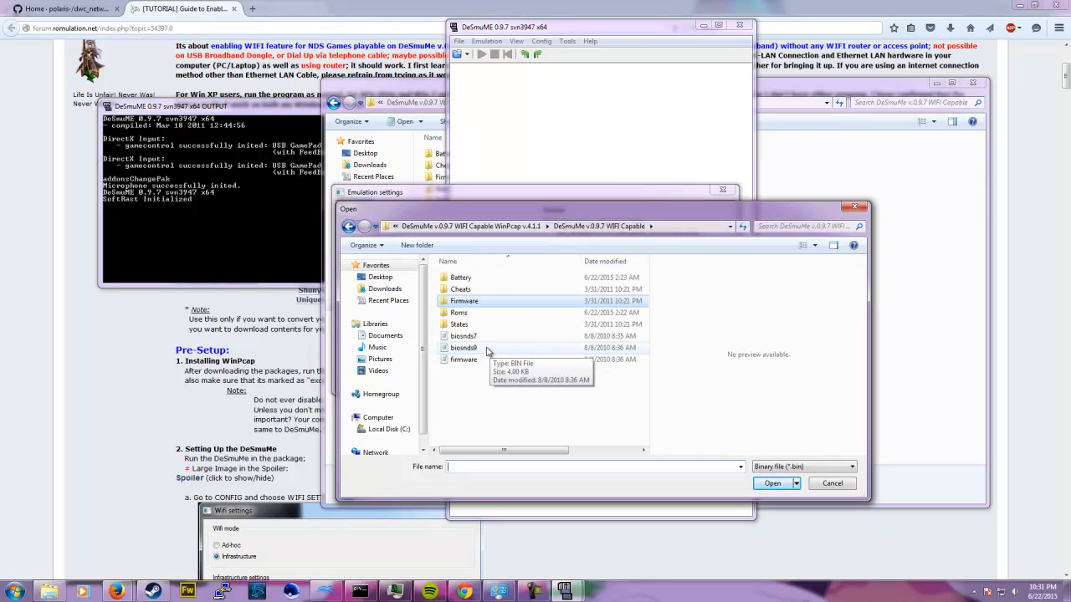
pyautogui.doubleClick(491, 349)
pyautogui.click(451, 307)
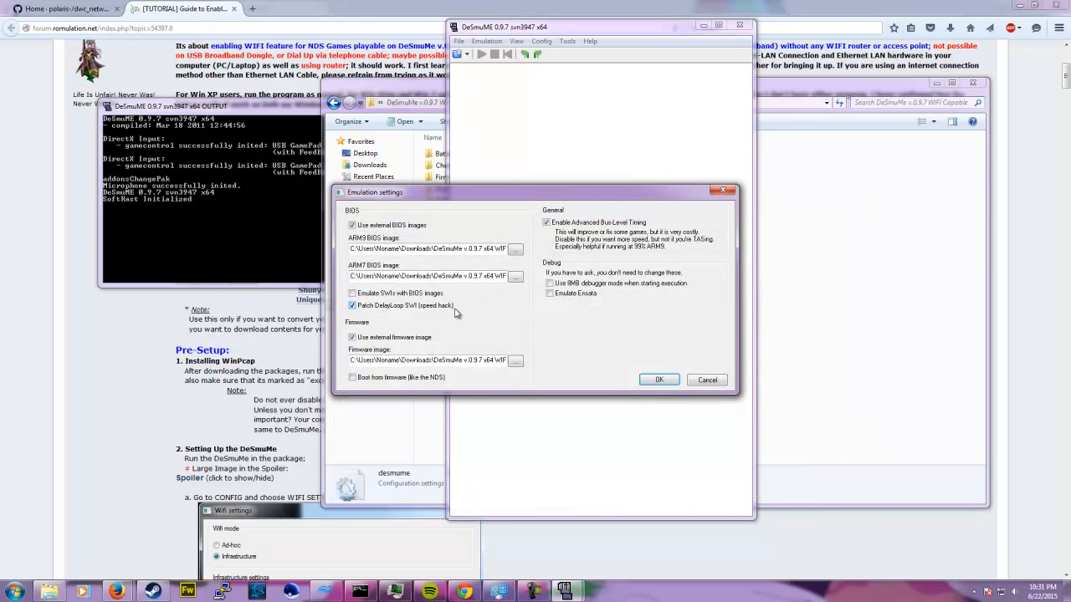
pyautogui.click(399, 306)
# Set the ARM7 BIOS image to biosnds7 from the DeSmuMe v.0.9.7 WIFI Capable folder.
pyautogui.click(514, 276)
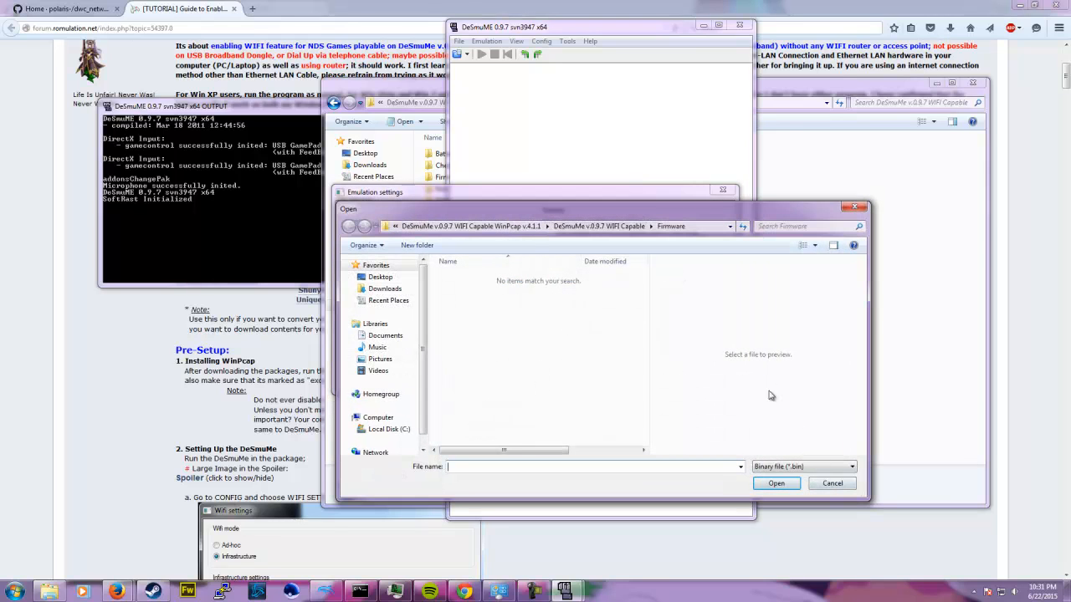
pyautogui.click(596, 227)
pyautogui.doubleClick(533, 336)
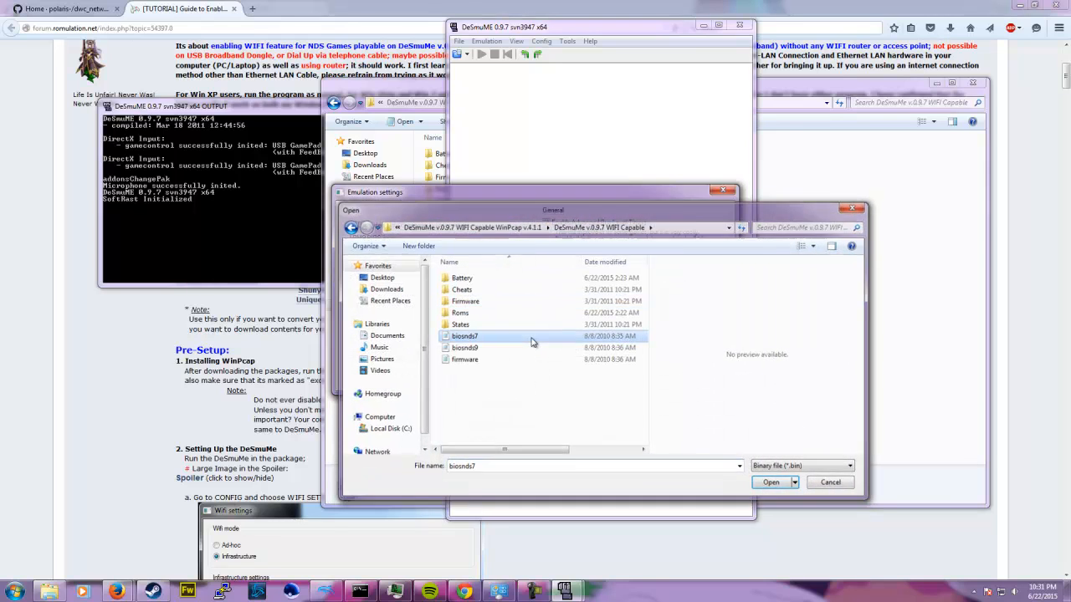
# Set the external firmware image to the firmware file in the DeSmuMe v.0.9.7 WIFI Capable folder and confirm the Emulation settings.
pyautogui.click(514, 361)
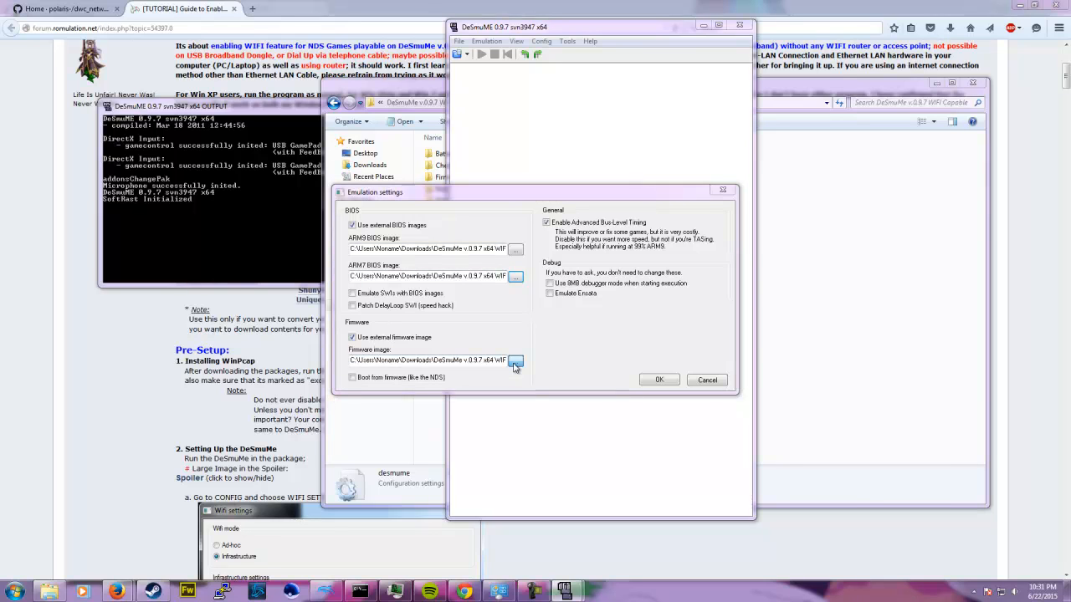
pyautogui.click(596, 227)
pyautogui.doubleClick(452, 359)
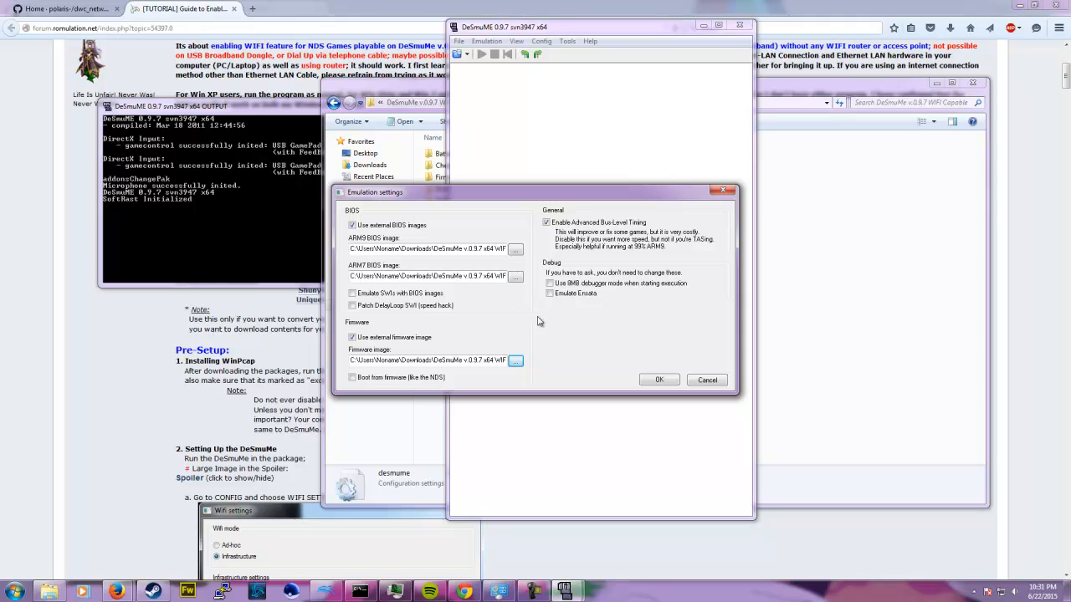
pyautogui.click(660, 380)
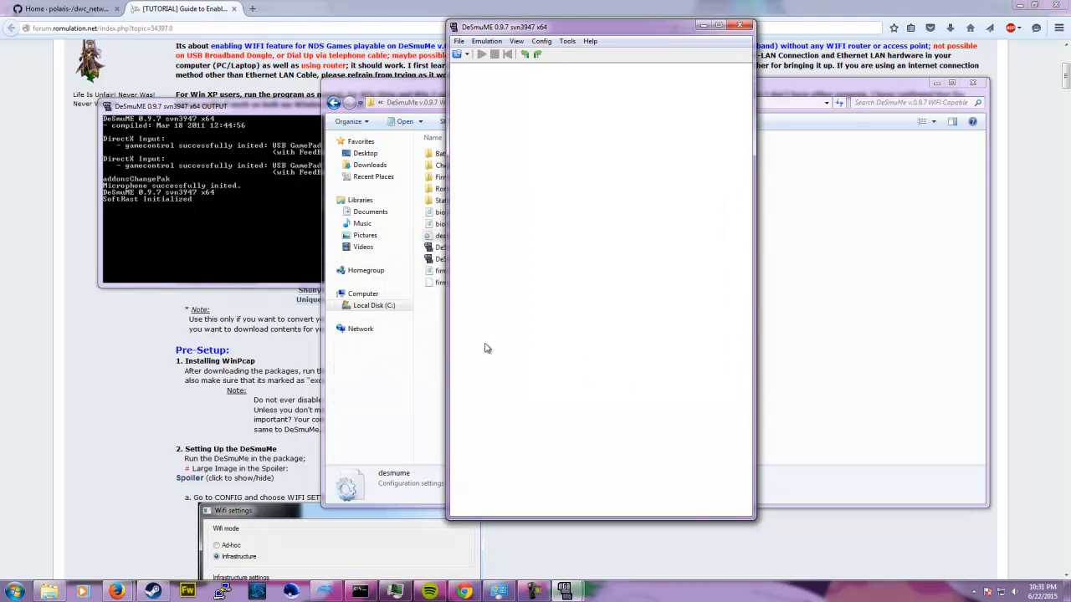
# Switch to the emulator folder in Explorer and point out the firmware.dfc and firmware BIN files.
pyautogui.click(878, 391)
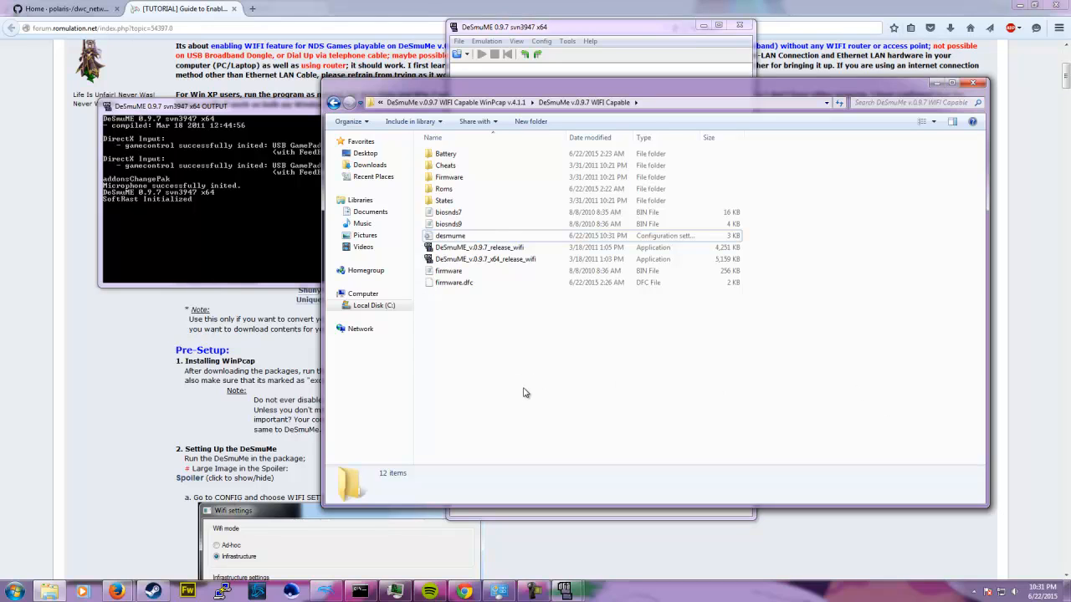
pyautogui.click(466, 285)
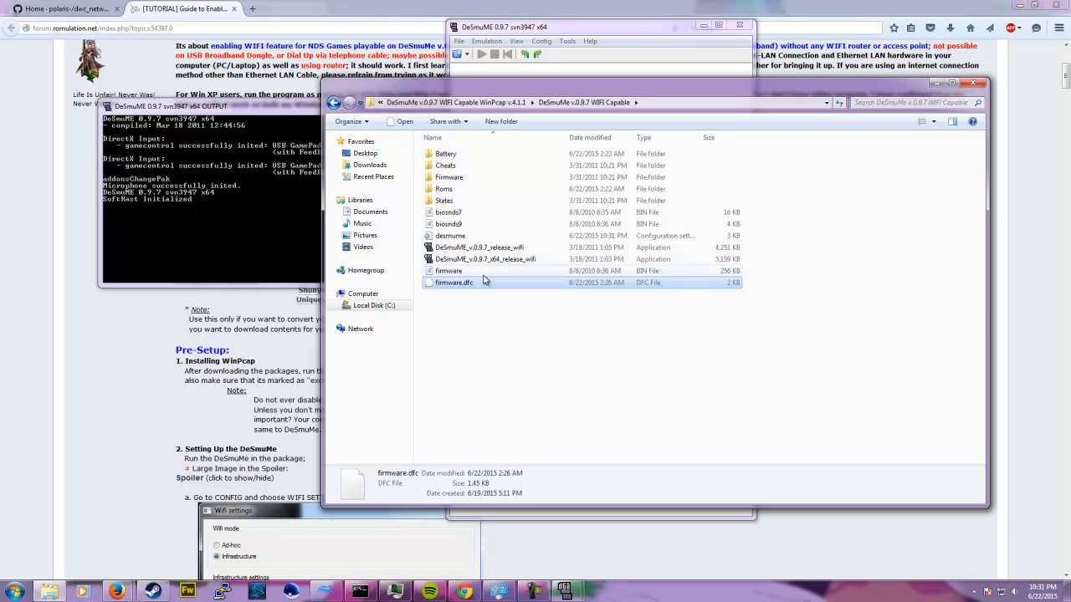
pyautogui.press('Up')
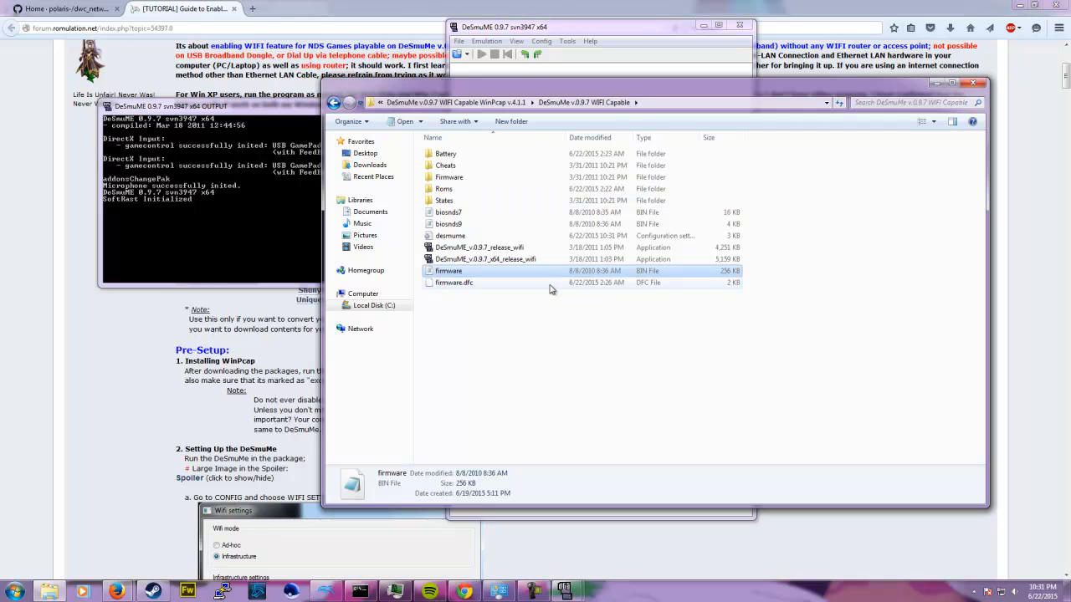
# Return to DeSmuME and load the ROM 4788 Pokemon - SoulSilver Version (US) (AltWfc).nds from the Roms folder.
pyautogui.click(593, 30)
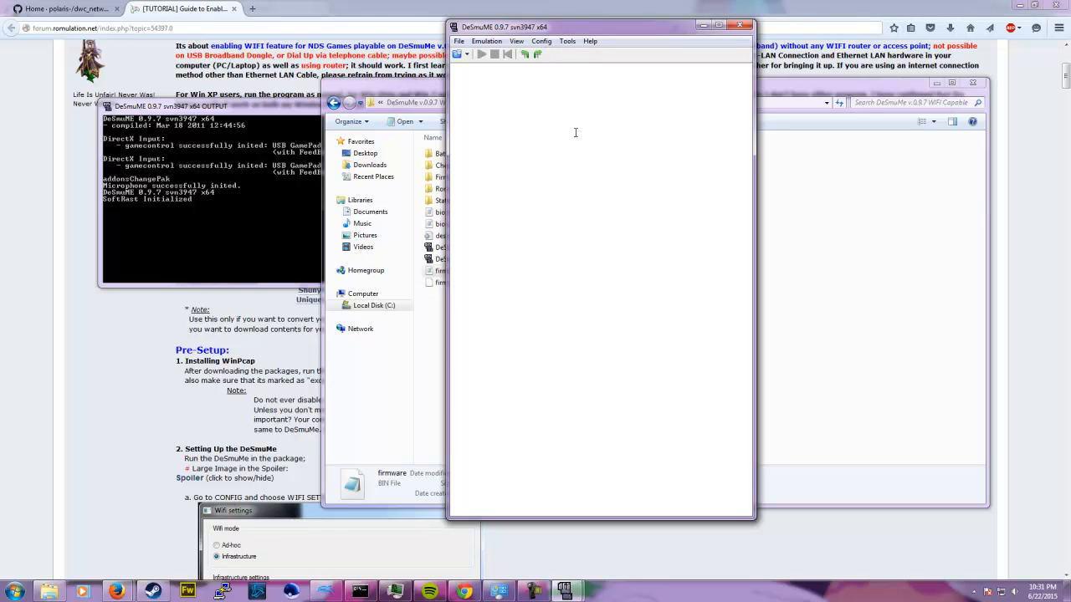
pyautogui.click(541, 41)
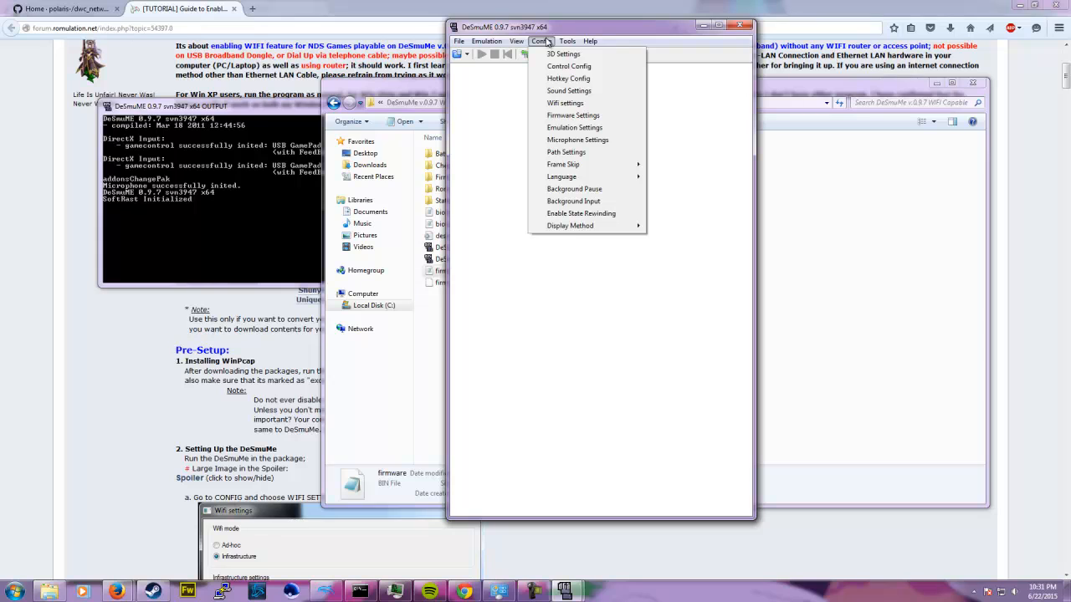
pyautogui.click(547, 41)
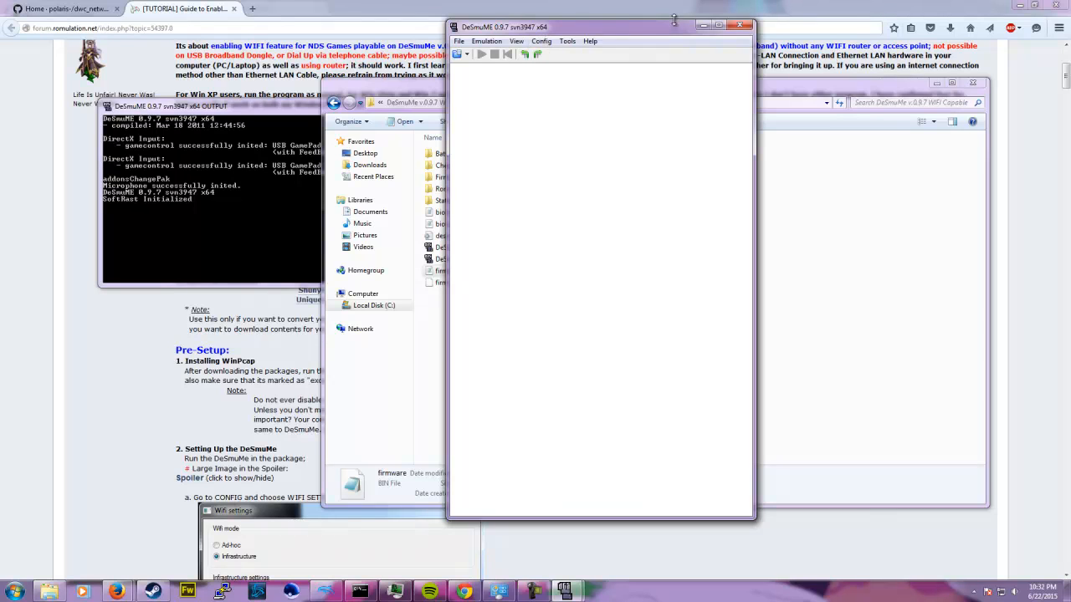
pyautogui.moveTo(636, 30); pyautogui.dragTo(618, 31)
pyautogui.click(449, 55)
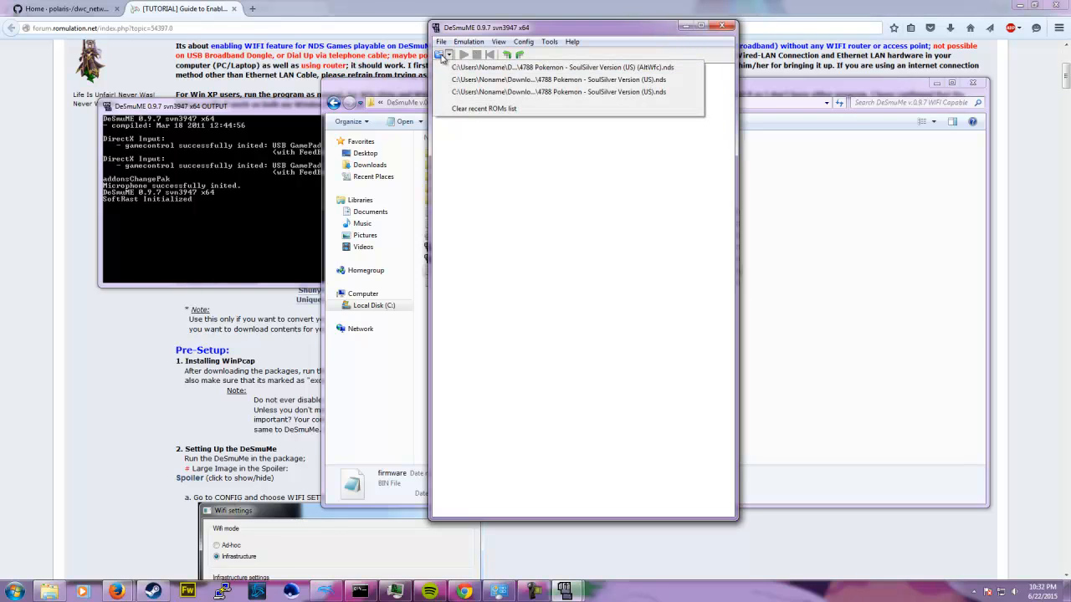
pyautogui.click(440, 55)
pyautogui.click(440, 55)
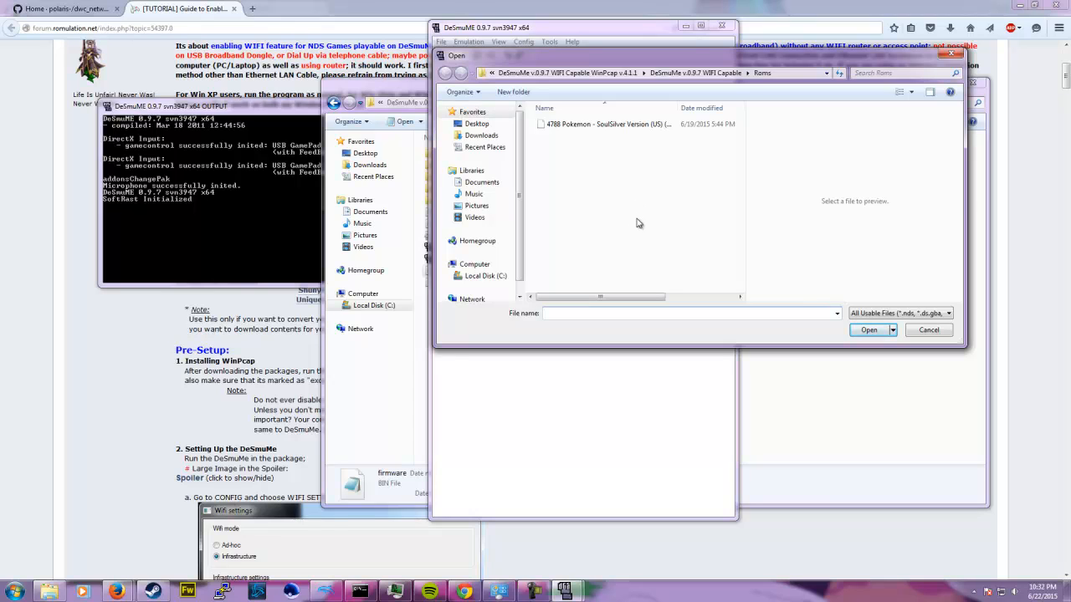
pyautogui.click(613, 128)
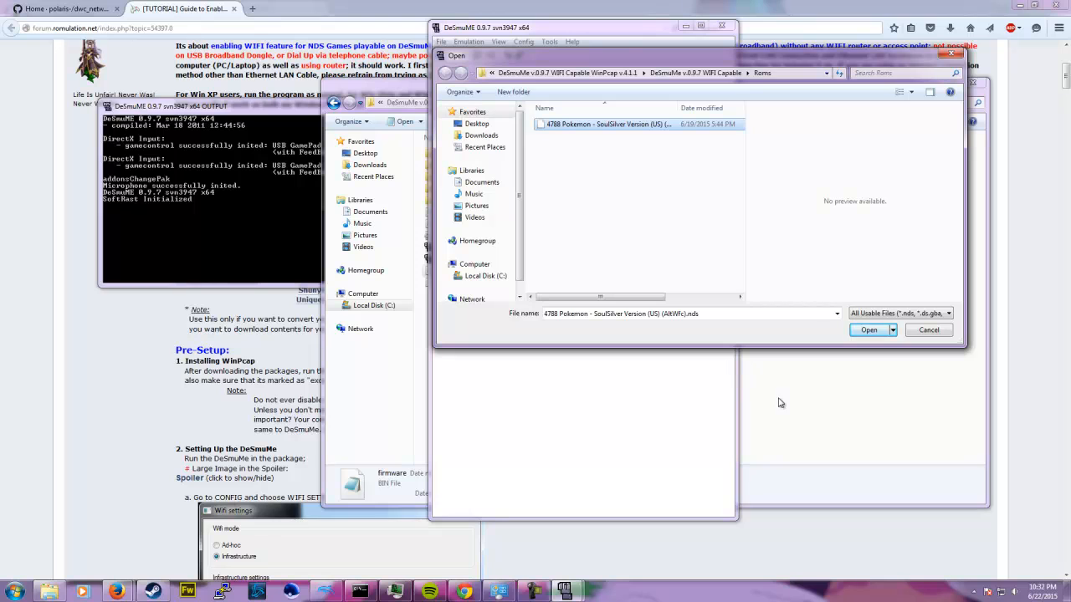
pyautogui.click(866, 329)
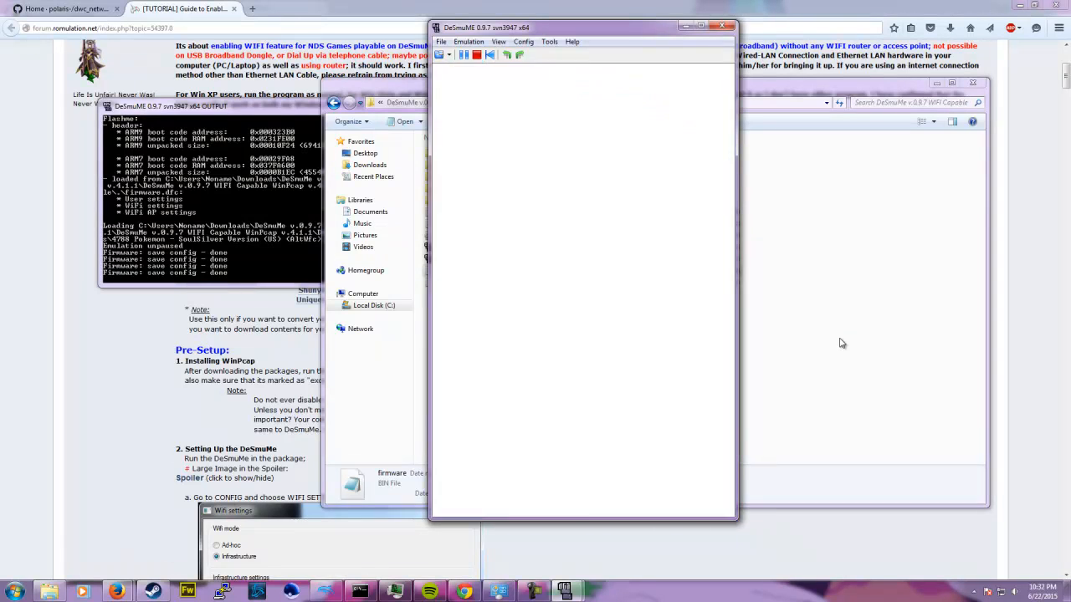
# Advance past the game's title screen to its main menu and open Nintendo Wi-Fi Connection Settings.
pyautogui.press('Return')
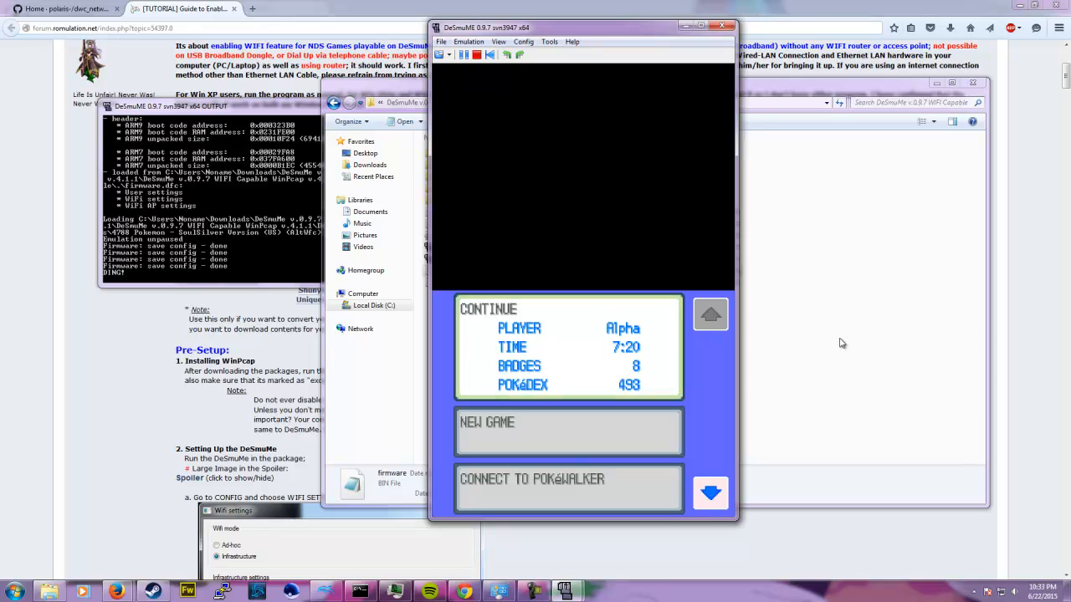
pyautogui.press('Down')
pyautogui.press('Down')
pyautogui.press('Up')
pyautogui.press('Up')
pyautogui.press('Down')
pyautogui.press('Down')
pyautogui.press('Down')
pyautogui.press('Down')
pyautogui.press('Down')
pyautogui.press('Up')
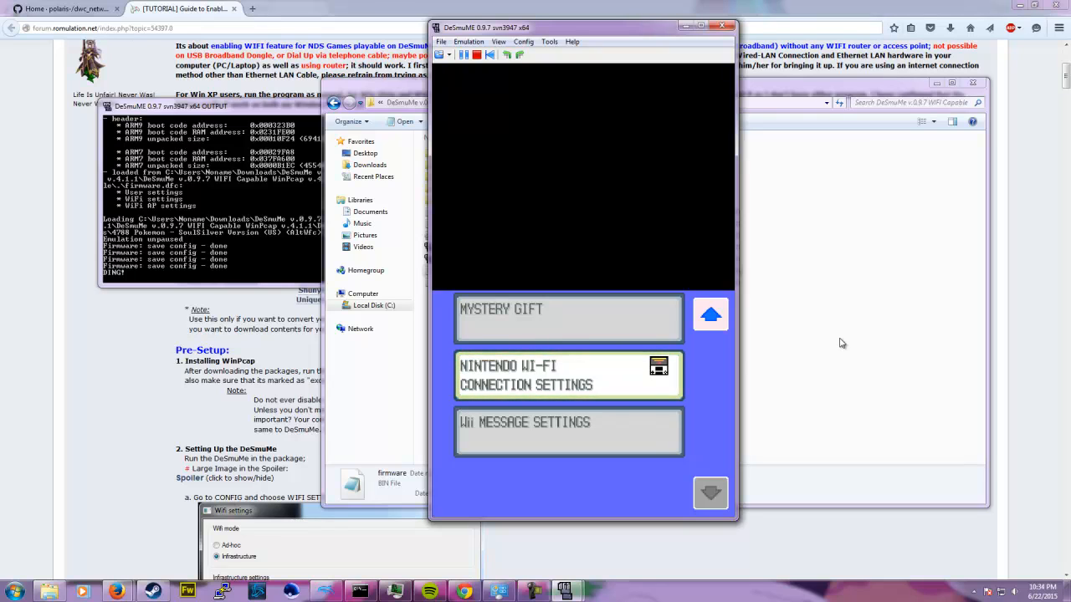
pyautogui.press('x')
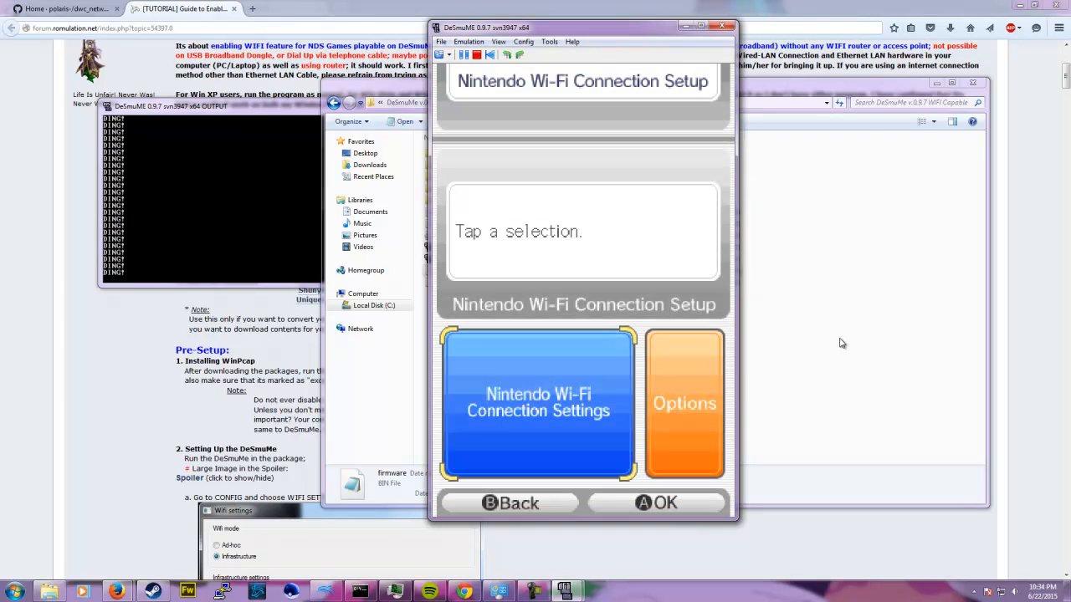
# Open the Nintendo Wi-Fi Connection Settings and erase the saved Connection 1 settings.
pyautogui.click(581, 375)
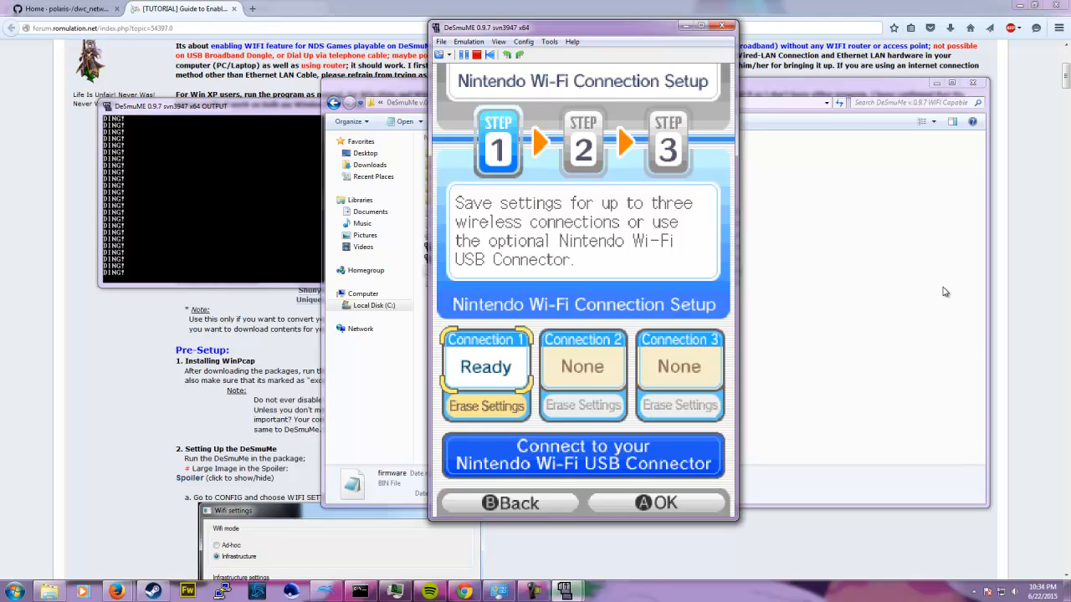
pyautogui.click(496, 410)
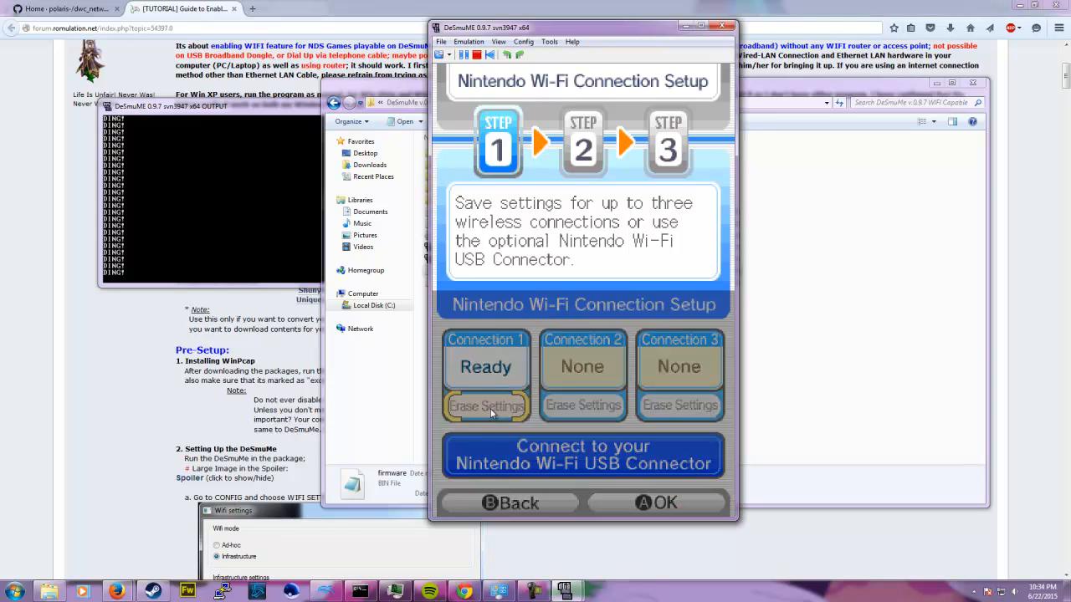
pyautogui.click(655, 458)
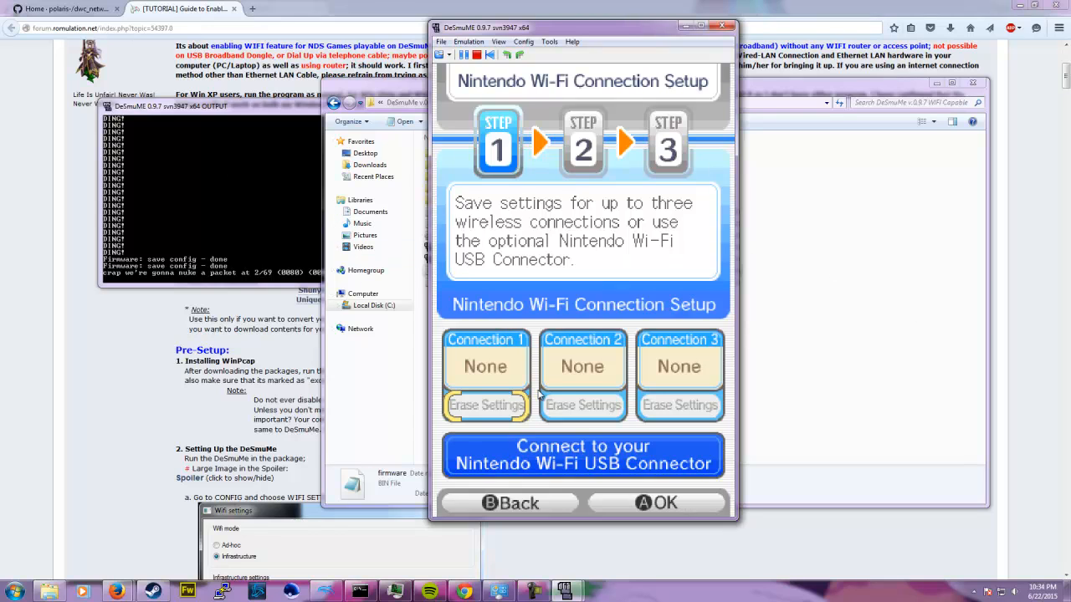
# Set up Connection 1 by searching for an access point, choosing SoftAP and running the connection test.
pyautogui.click(485, 364)
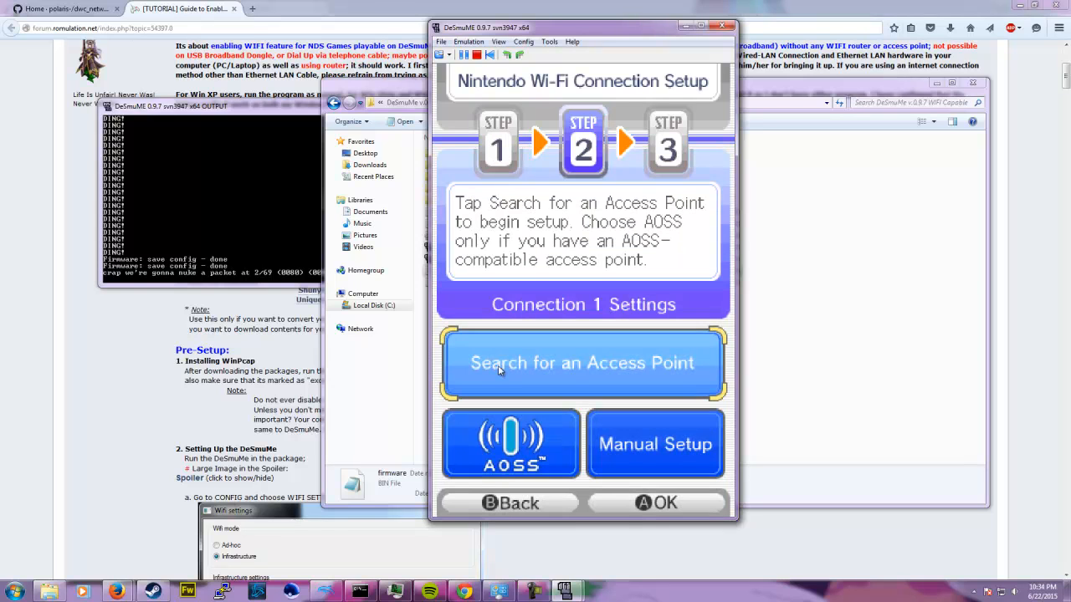
pyautogui.click(553, 375)
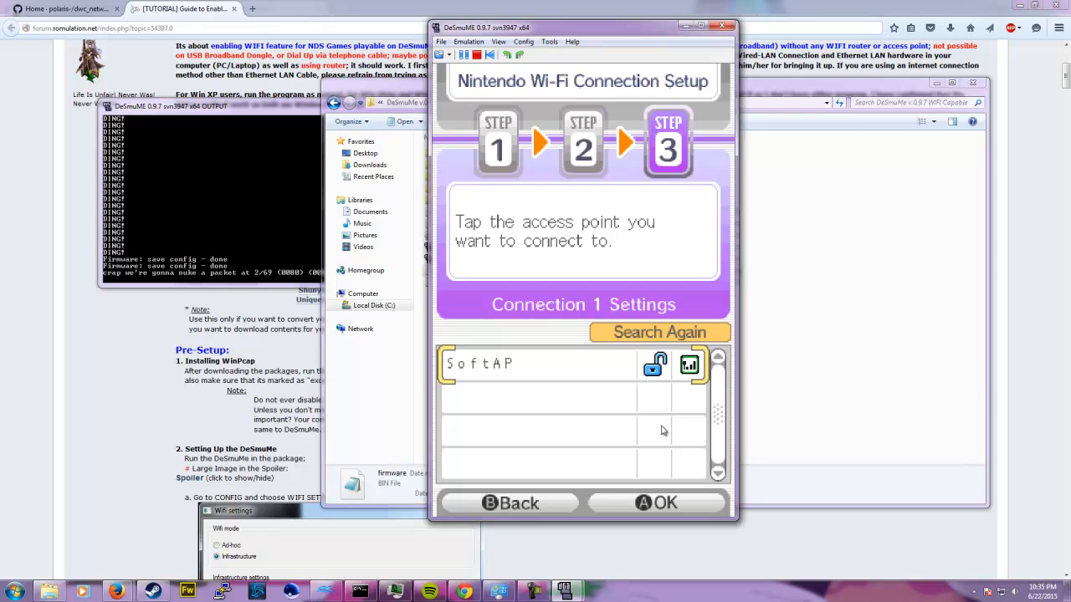
pyautogui.click(671, 499)
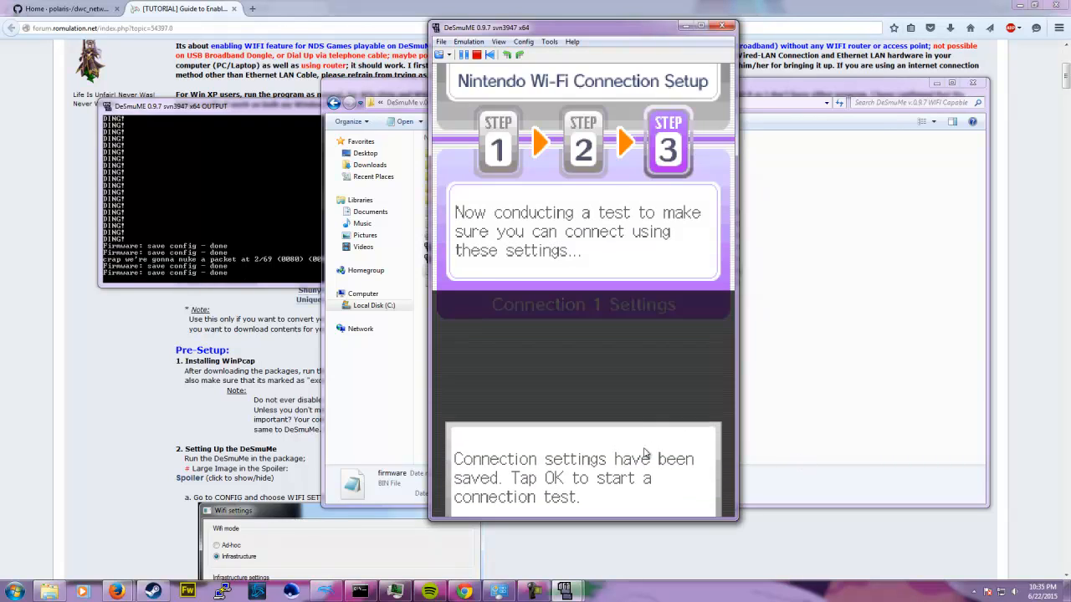
pyautogui.click(645, 454)
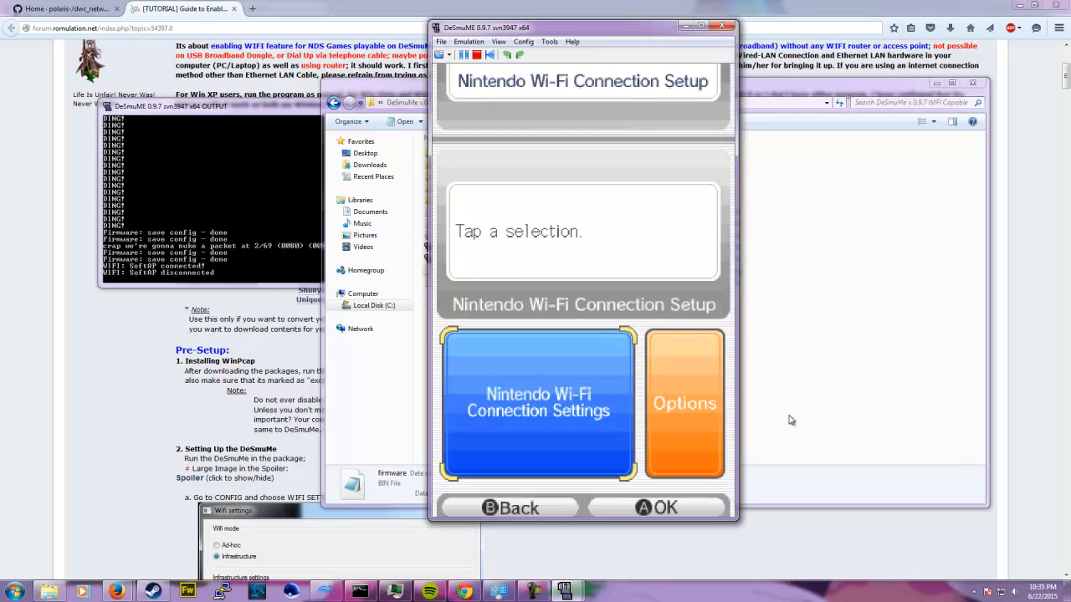
pyautogui.click(523, 41)
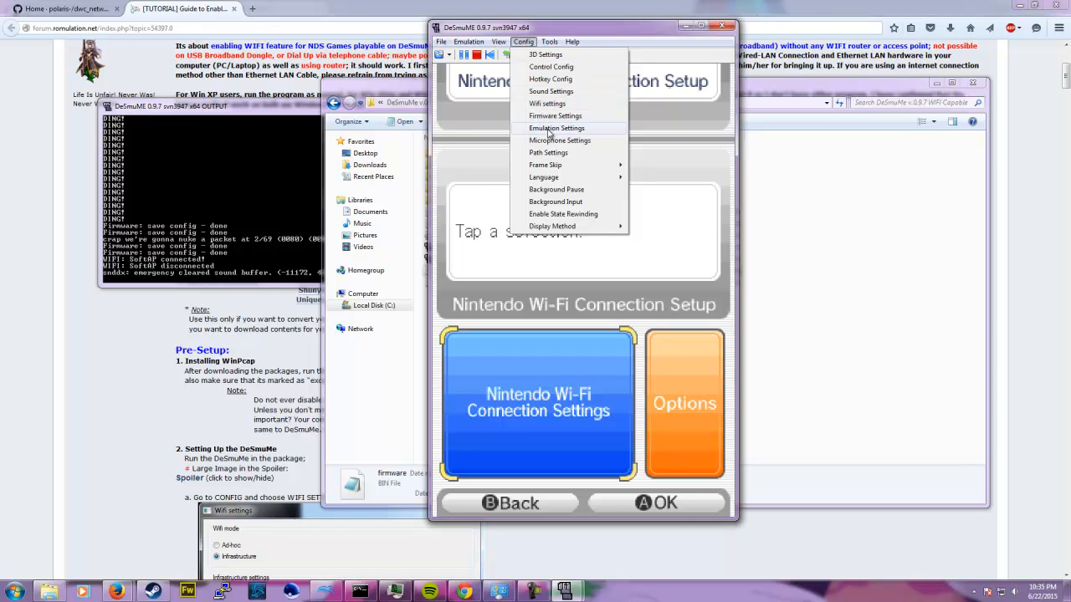
pyautogui.click(524, 43)
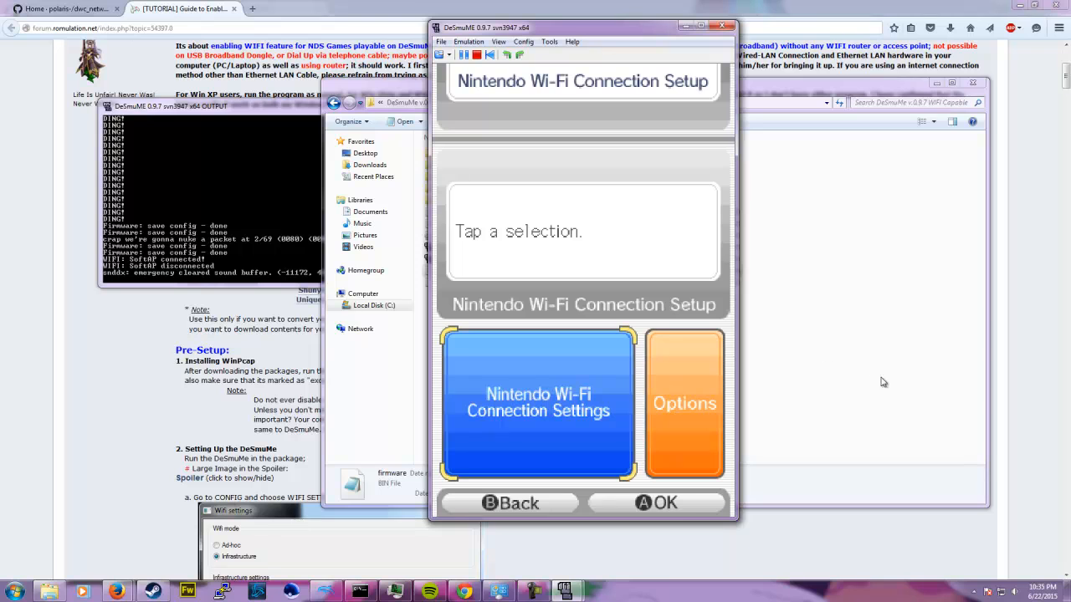
# Open the manual settings of Connection 1 and set Auto-obtain DNS to No.
pyautogui.click(549, 381)
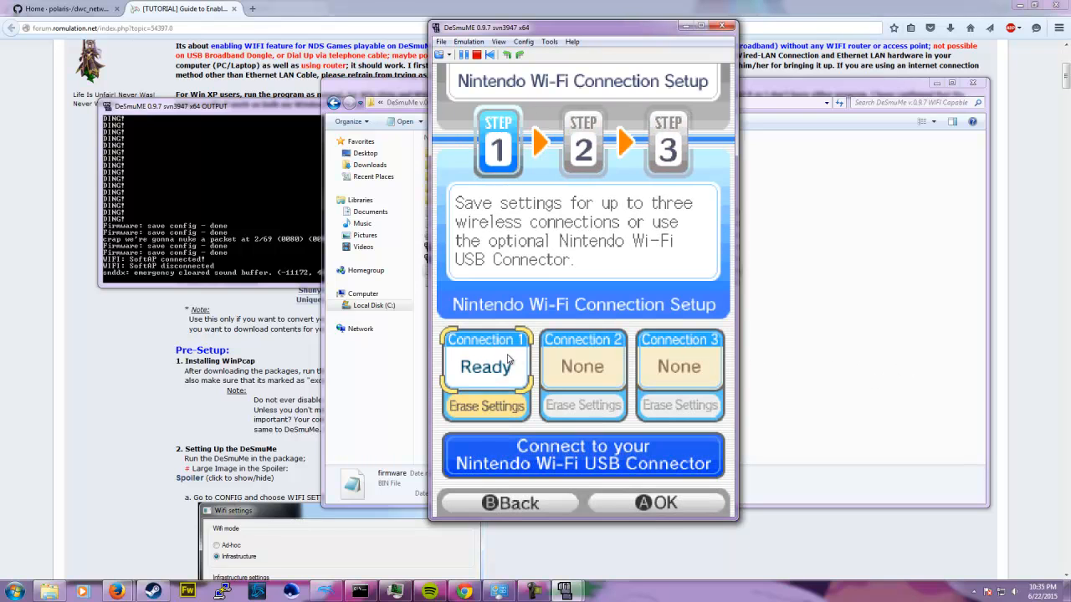
pyautogui.click(480, 352)
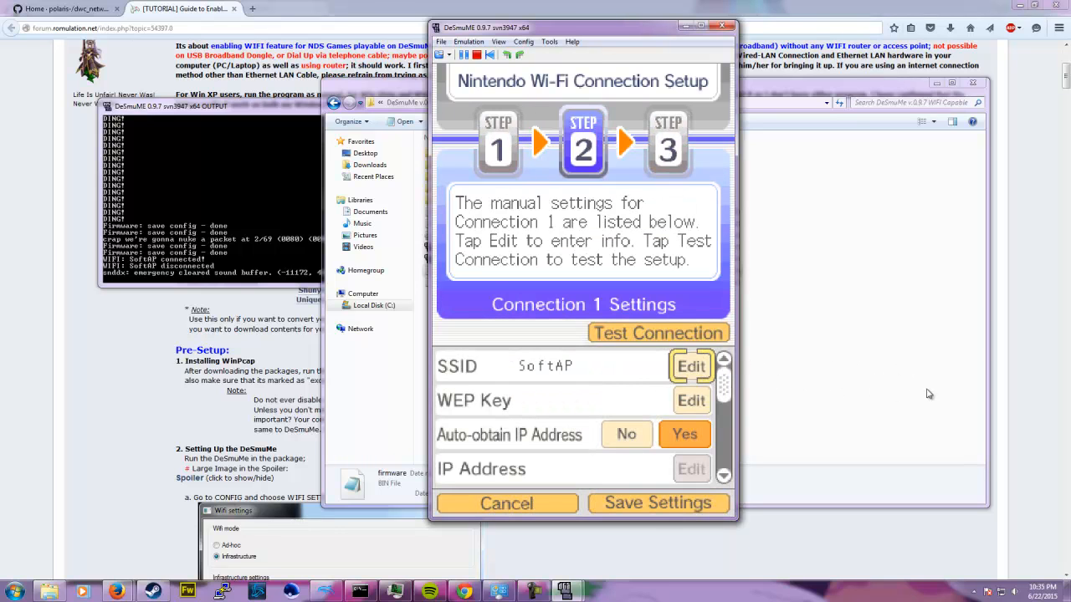
pyautogui.moveTo(728, 384); pyautogui.dragTo(724, 456)
pyautogui.click(724, 477)
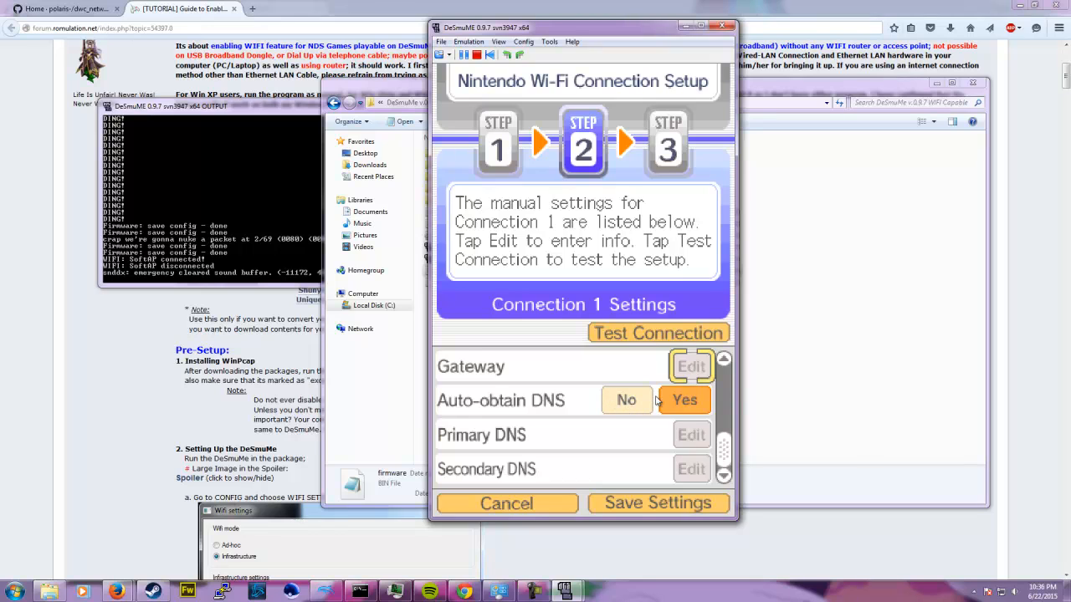
pyautogui.click(626, 401)
# Switch to the dwc_network_server_emulator wiki in the browser and look up the public test server's address.
pyautogui.click(52, 296)
pyautogui.click(40, 6)
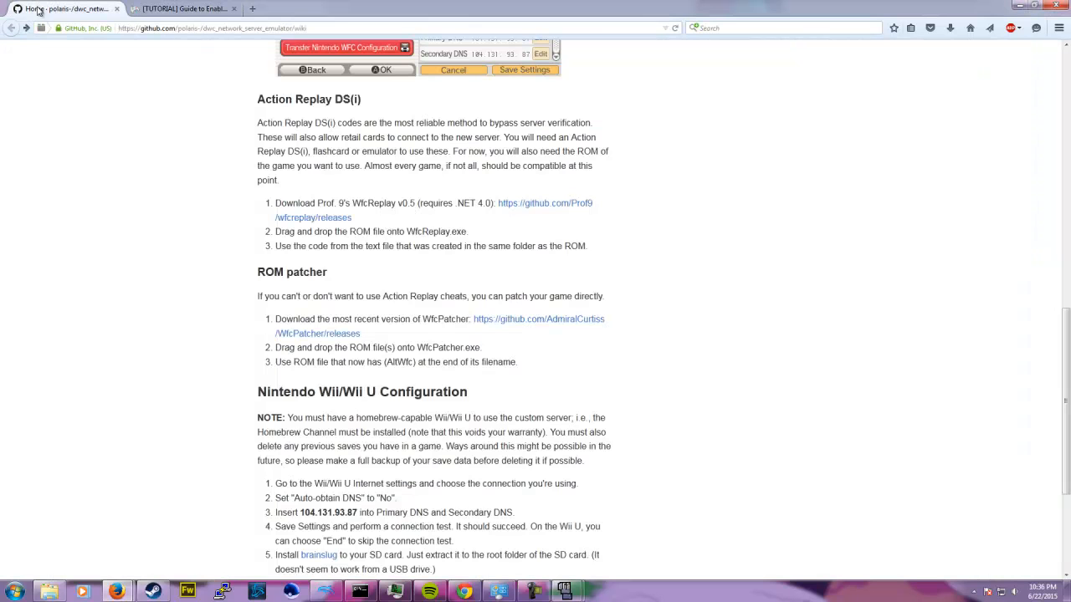
pyautogui.scroll(10, 81, 377)
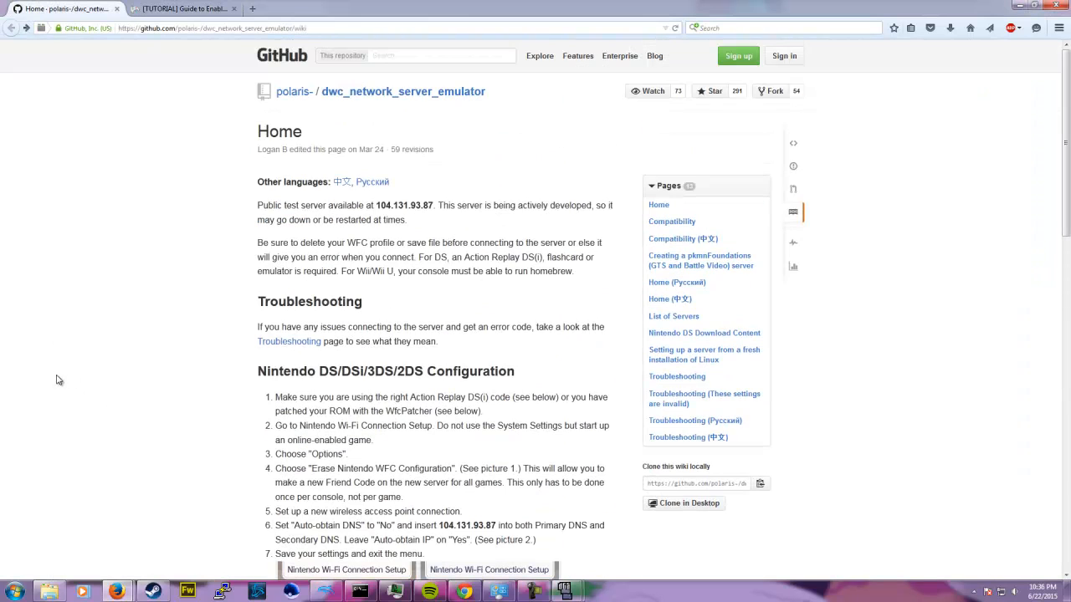
pyautogui.moveTo(375, 205); pyautogui.dragTo(472, 206)
pyautogui.click(122, 230)
pyautogui.moveTo(374, 205); pyautogui.dragTo(437, 207)
pyautogui.click(365, 214)
pyautogui.moveTo(377, 205); pyautogui.dragTo(430, 204)
pyautogui.click(385, 237)
# Return to DeSmuME and set the Primary DNS of Connection 1 to 104.131.93.87.
pyautogui.moveTo(575, 584)
pyautogui.click(621, 554)
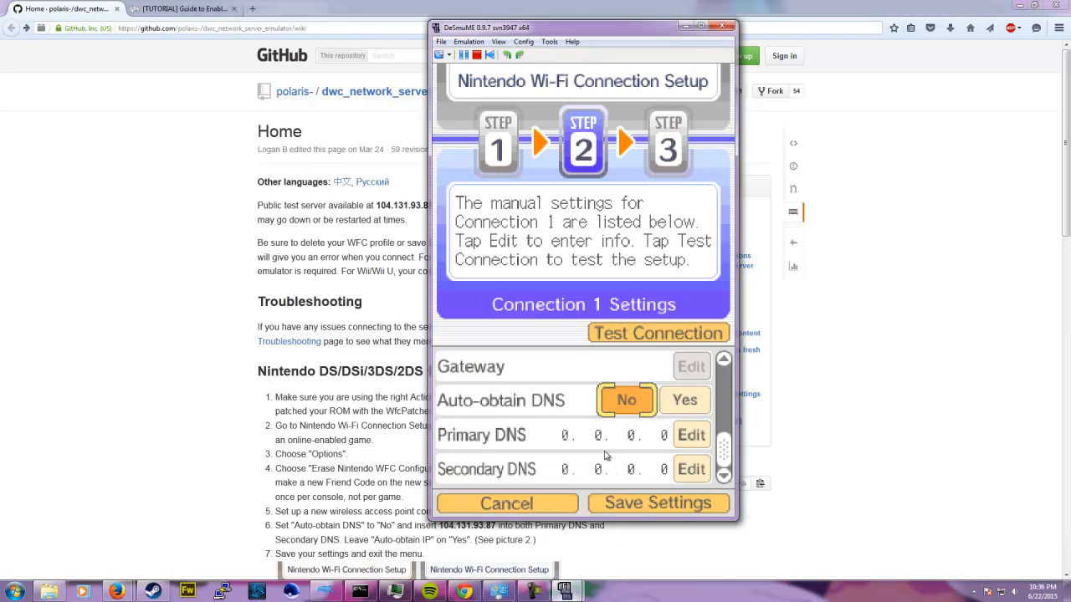
pyautogui.click(691, 435)
pyautogui.moveTo(570, 30); pyautogui.dragTo(621, 22)
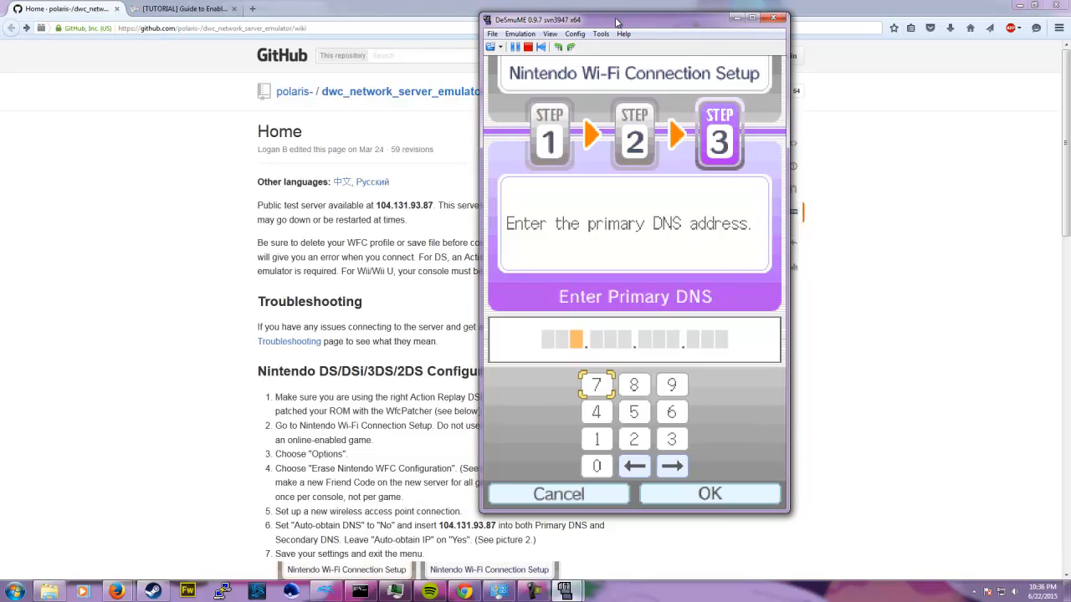
pyautogui.click(598, 439)
pyautogui.click(598, 466)
pyautogui.click(594, 410)
pyautogui.click(597, 439)
pyautogui.click(671, 439)
pyautogui.click(602, 441)
pyautogui.click(672, 387)
pyautogui.click(671, 439)
pyautogui.click(633, 385)
pyautogui.click(596, 385)
pyautogui.click(698, 493)
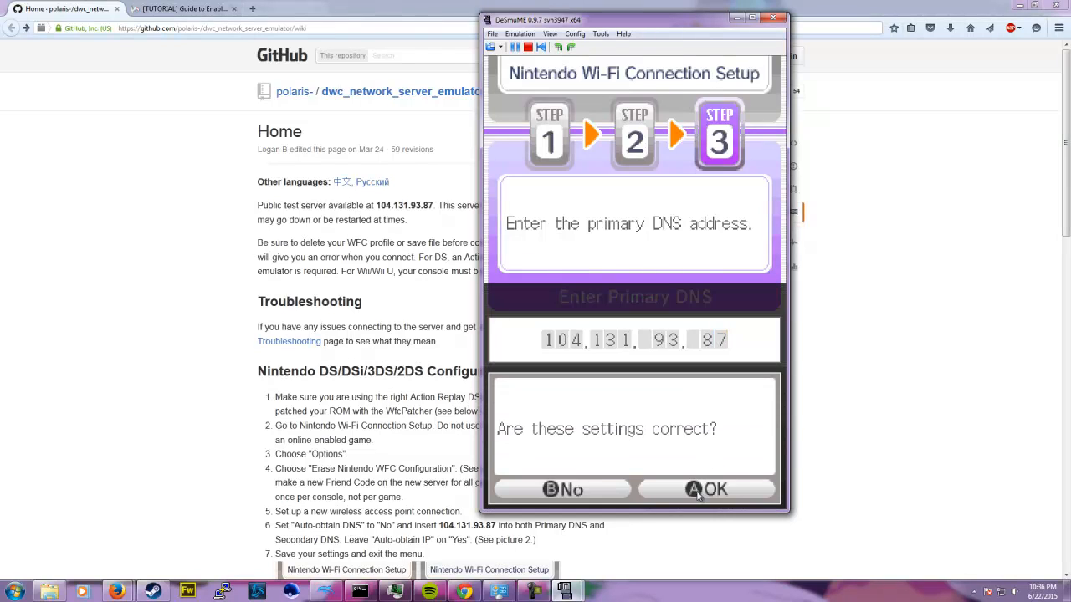
pyautogui.click(697, 492)
# Set the Secondary DNS of Connection 1 to 104.131.93.87.
pyautogui.click(738, 465)
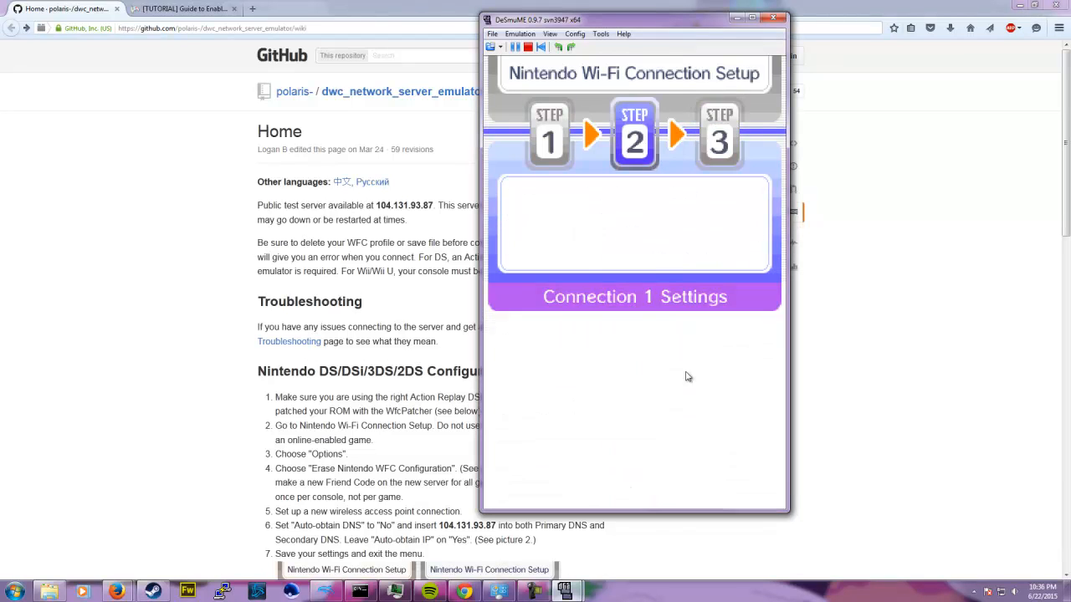
pyautogui.click(596, 440)
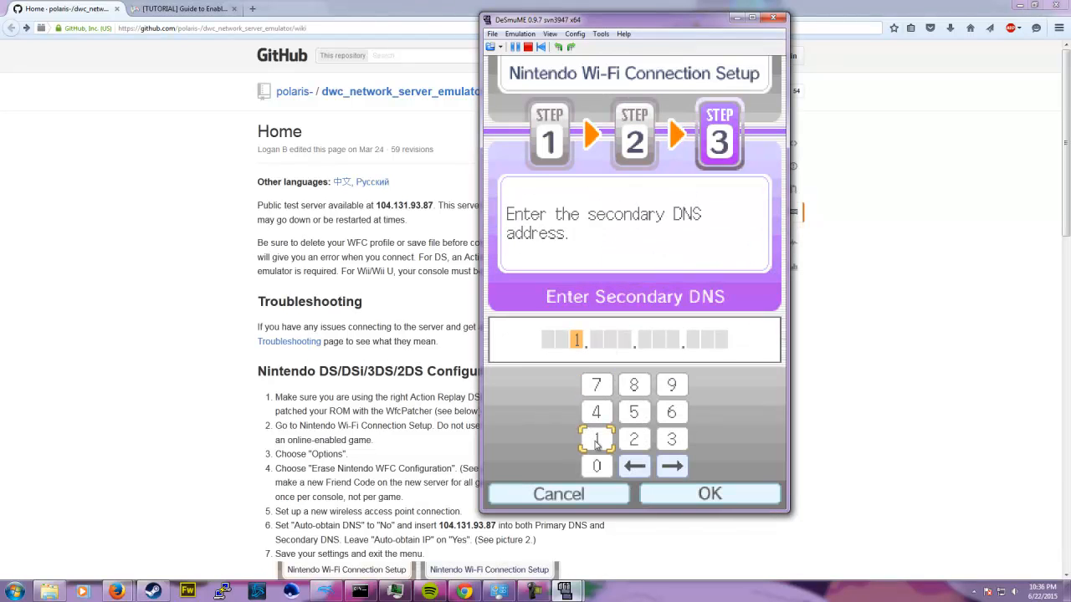
pyautogui.click(597, 466)
pyautogui.click(597, 412)
pyautogui.click(599, 440)
pyautogui.click(671, 440)
pyautogui.click(607, 441)
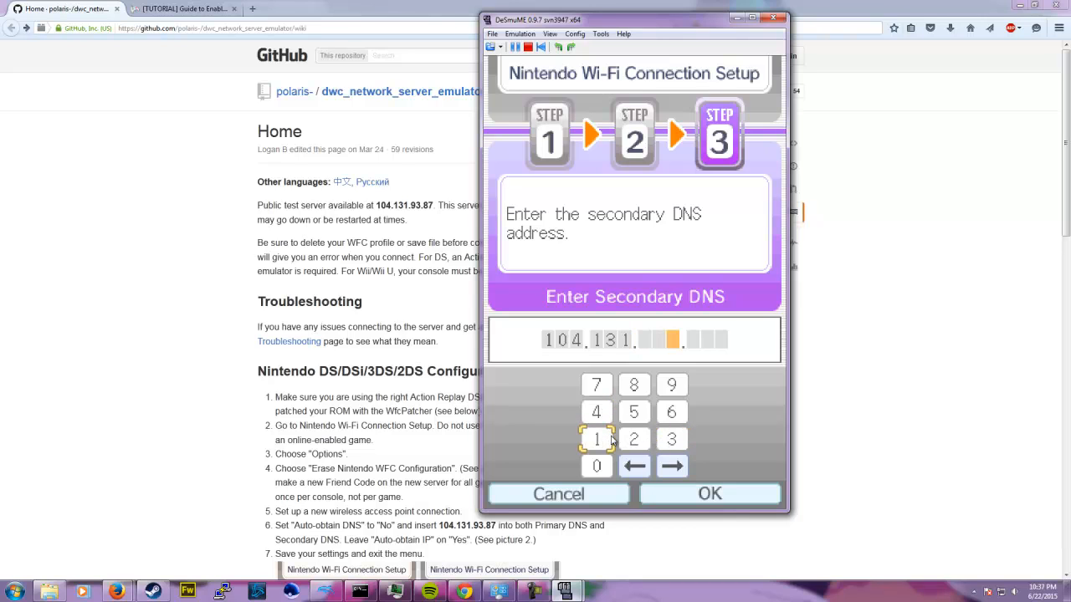
pyautogui.click(672, 397)
pyautogui.click(671, 440)
pyautogui.click(633, 385)
pyautogui.click(596, 385)
pyautogui.click(683, 490)
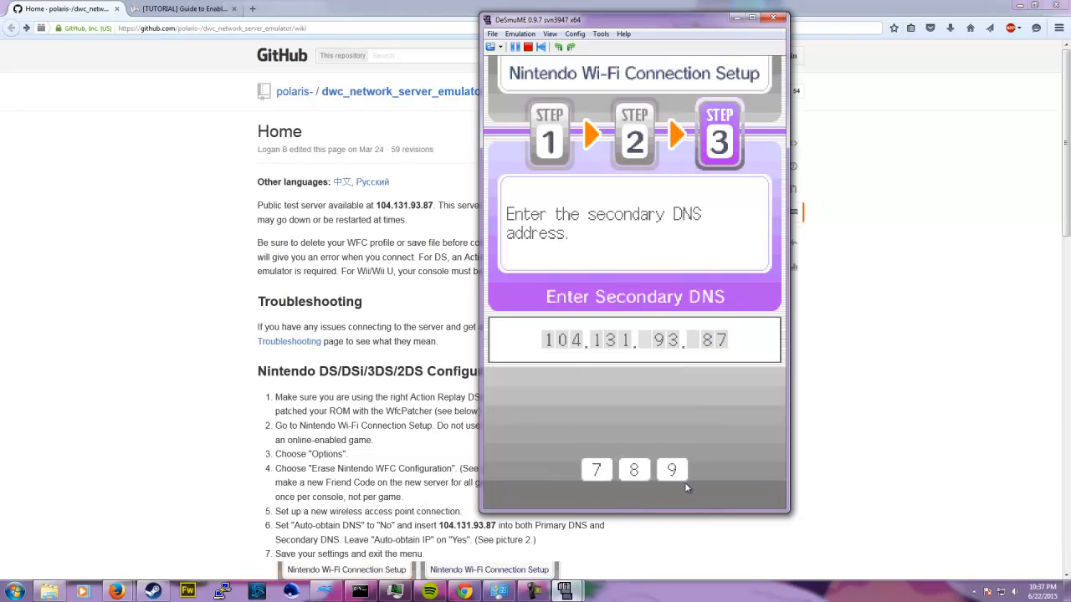
pyautogui.click(712, 490)
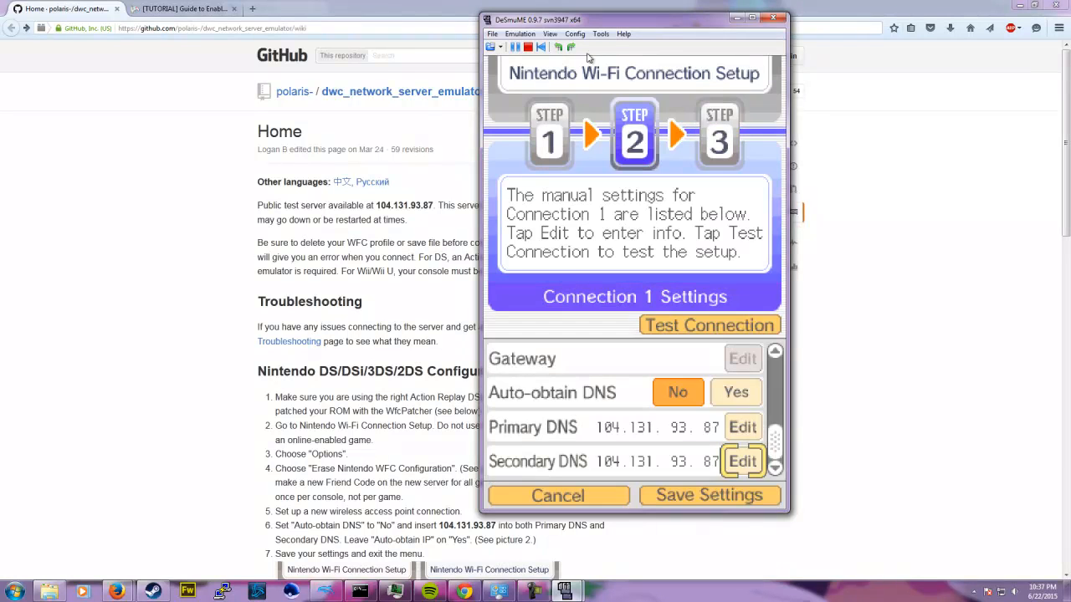
# Save the Connection 1 settings, reopen them and run a connection test.
pyautogui.moveTo(595, 28); pyautogui.dragTo(472, 26)
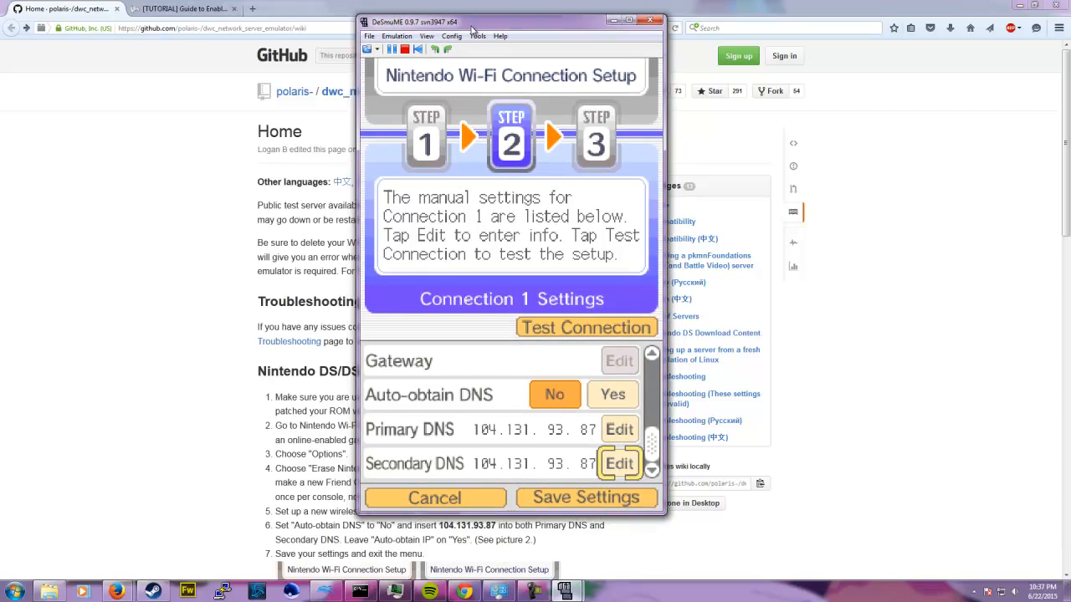
pyautogui.click(602, 498)
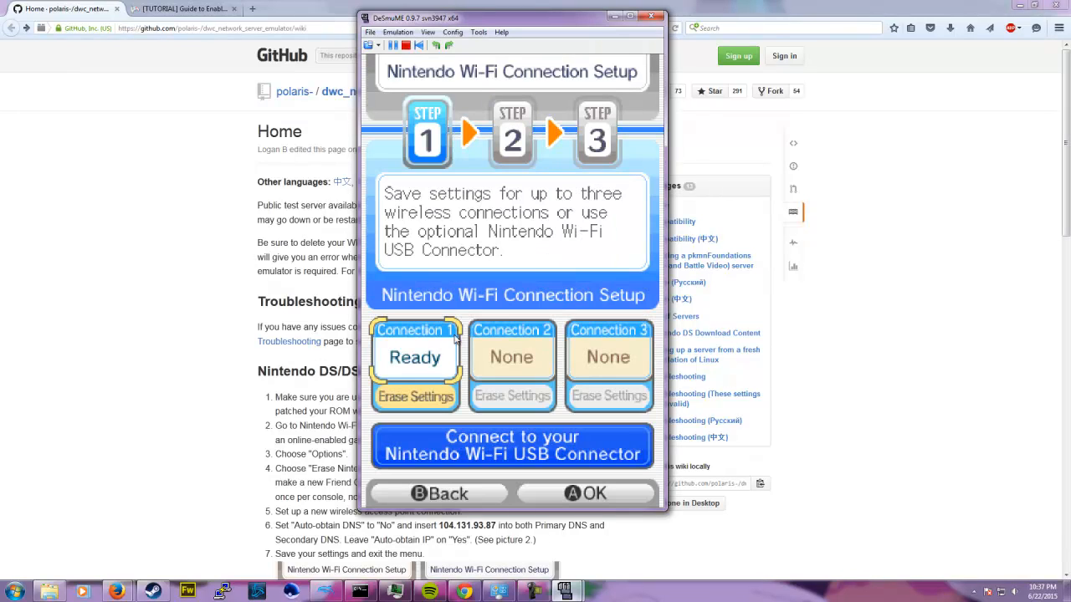
pyautogui.click(431, 346)
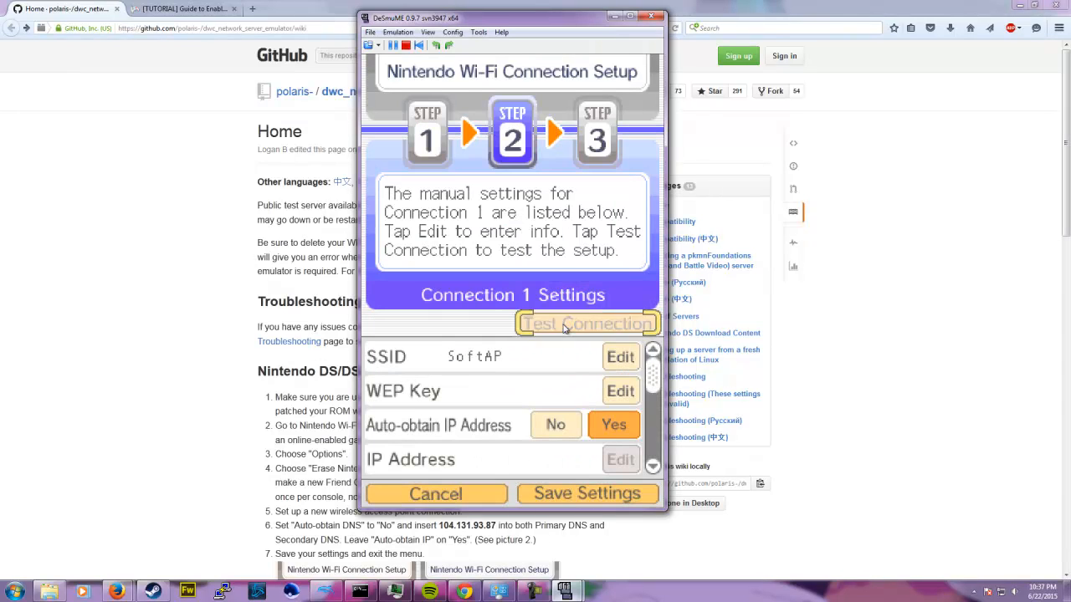
pyautogui.click(569, 323)
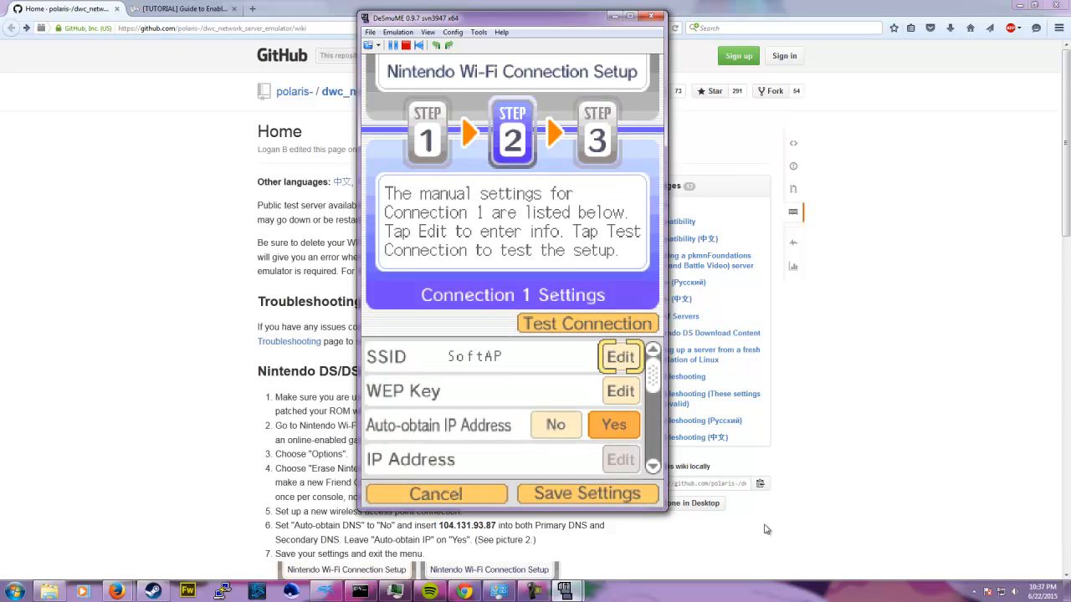
# Exit the Wi-Fi setup back to the title screen and continue the saved game.
pyautogui.press('z')
pyautogui.press('z')
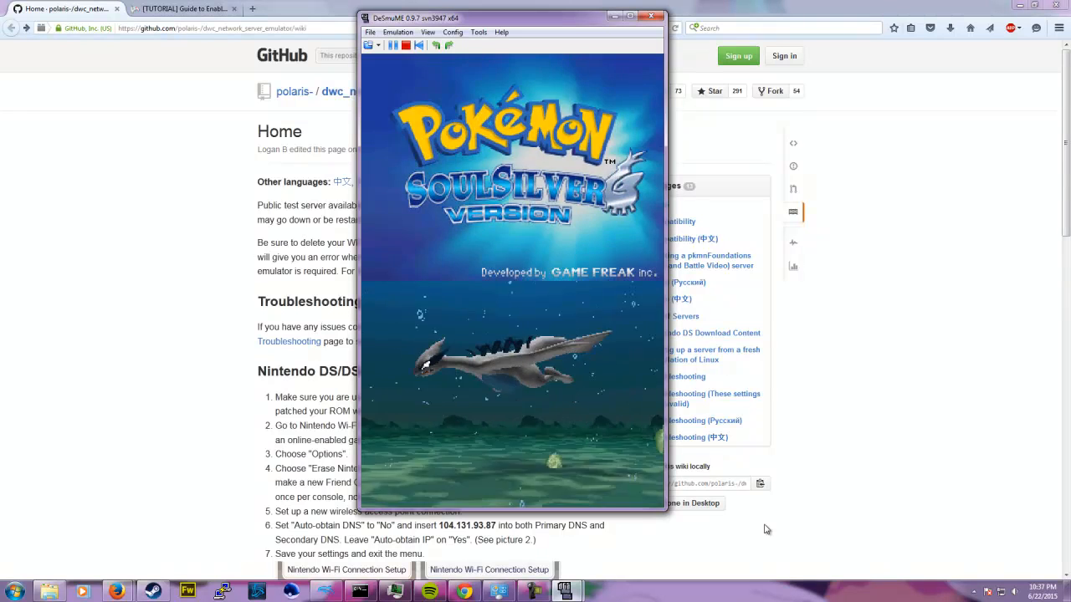
pyautogui.press('Return')
pyautogui.press('x')
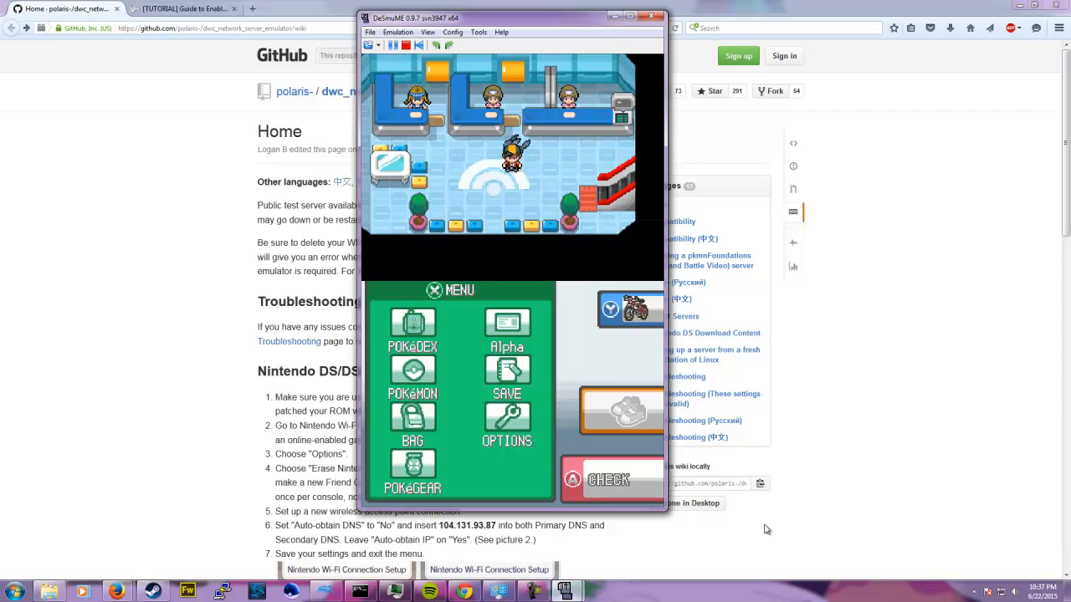
# Walk the character to the middle reception counter, facing its attendant.
pyautogui.press('Left')
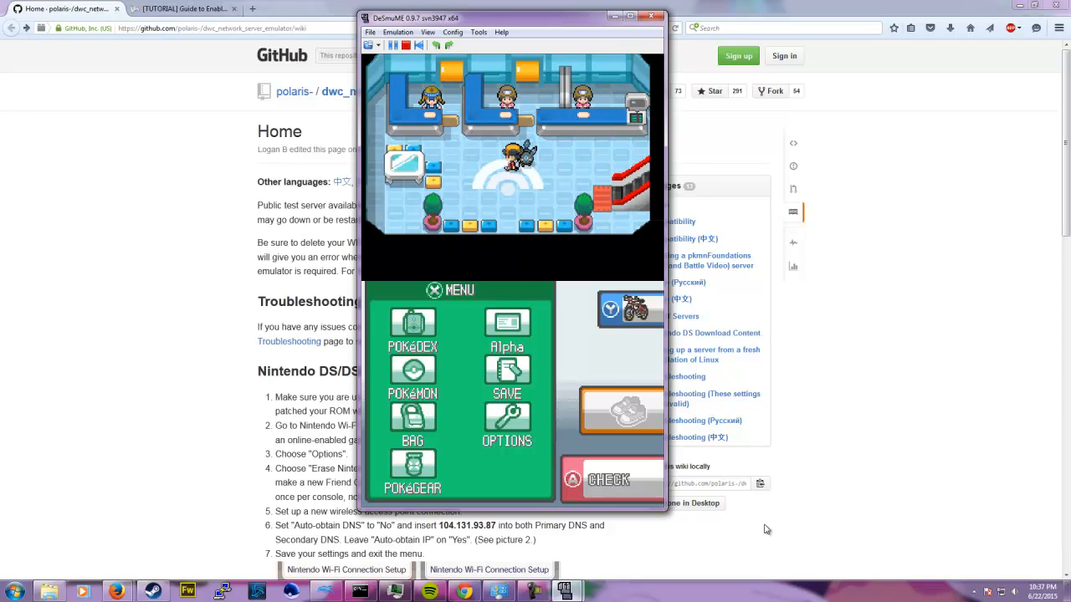
pyautogui.press('Right')
pyautogui.press('Left')
pyautogui.press('Down')
pyautogui.press('Up')
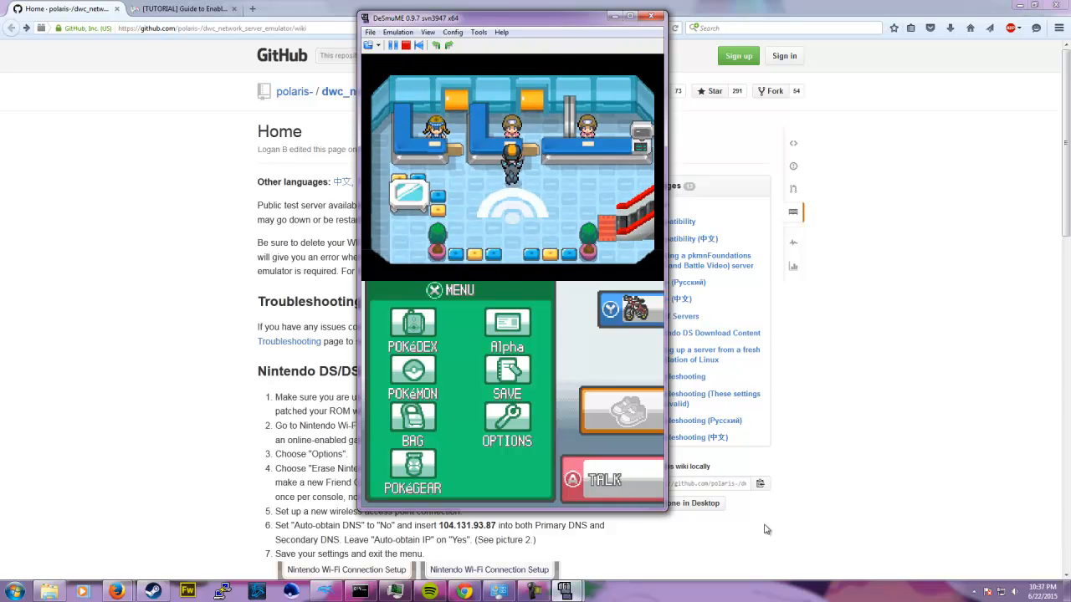
# Talk to the Pokémon Wi-Fi Club attendant to the end of the dialogue and step back from the counter.
pyautogui.press('x')
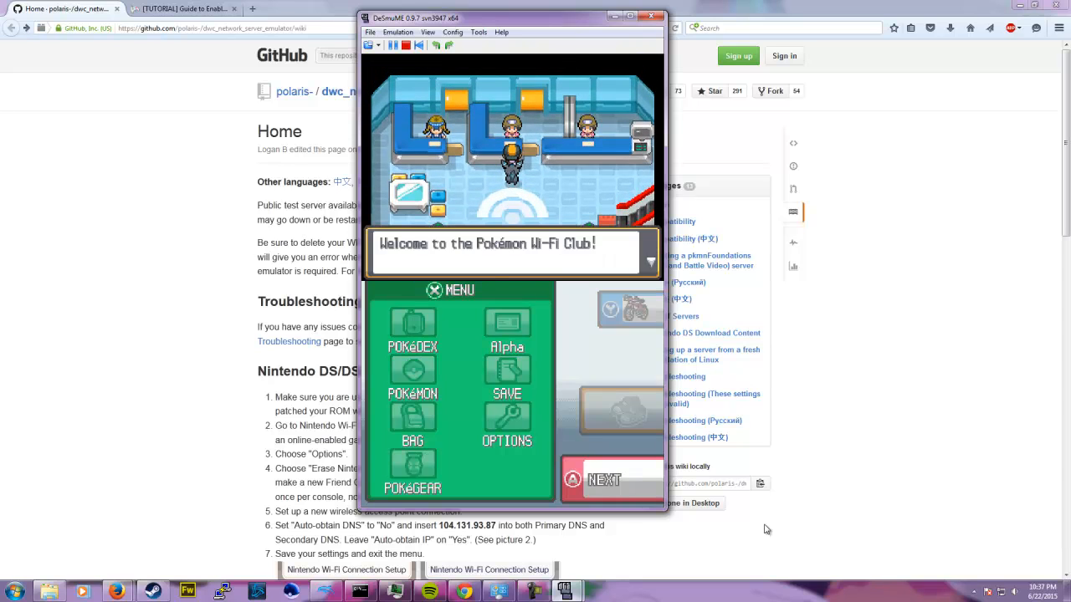
pyautogui.press('x')
pyautogui.press('x')
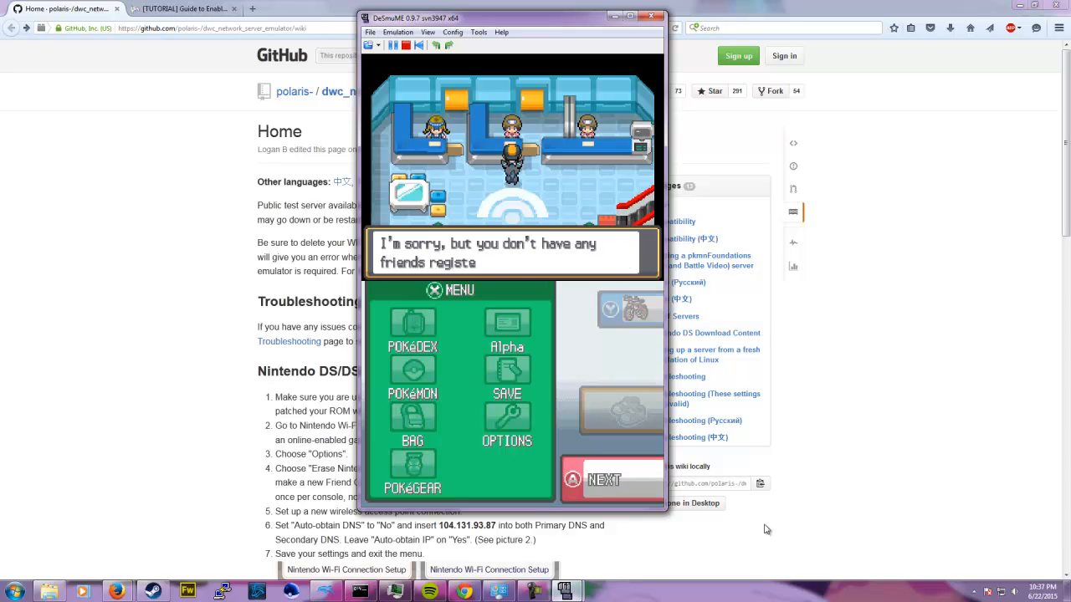
pyautogui.press('x')
pyautogui.press('x')
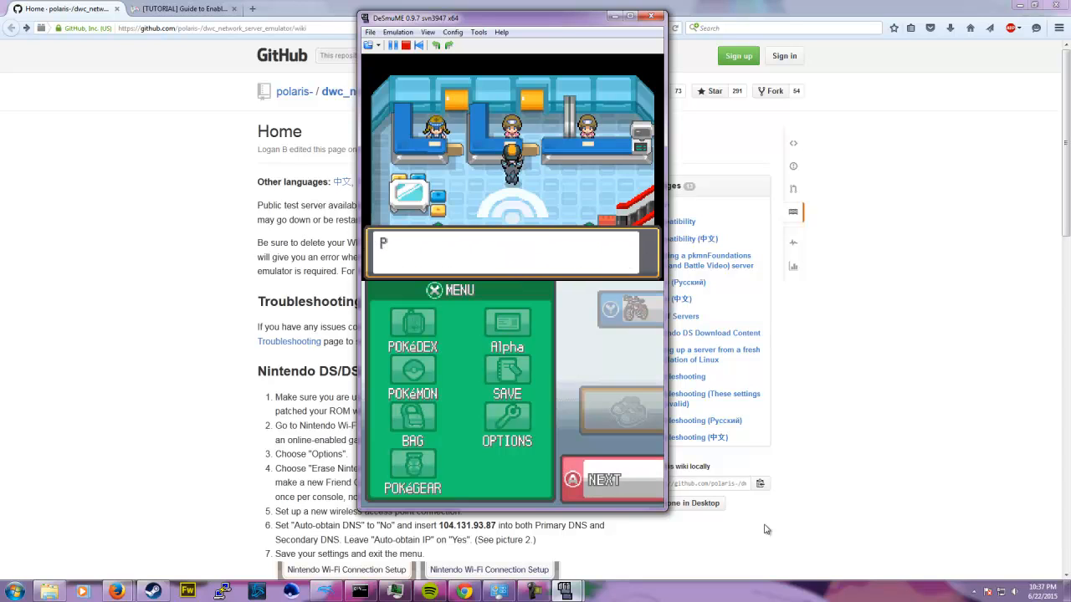
pyautogui.press('x')
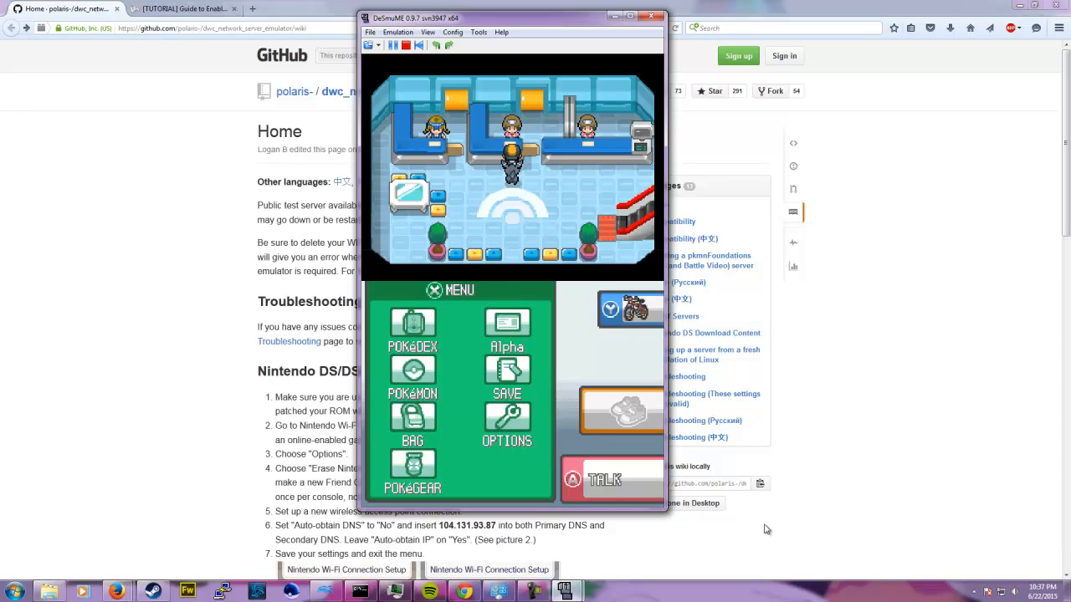
pyautogui.press('Down')
pyautogui.press('Down')
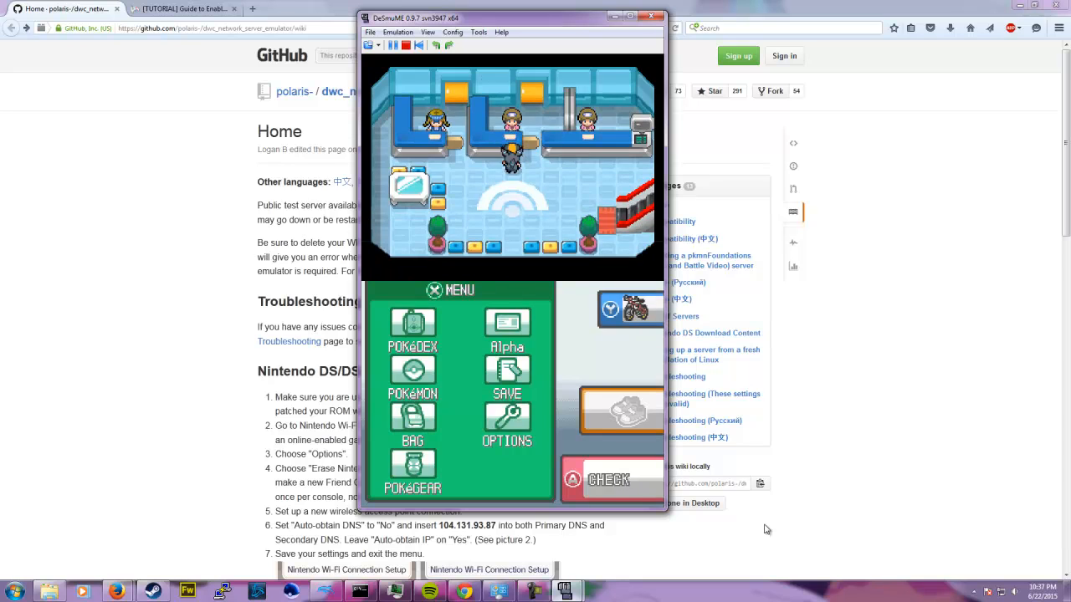
pyautogui.press('Down')
pyautogui.press('Down')
pyautogui.press('Left')
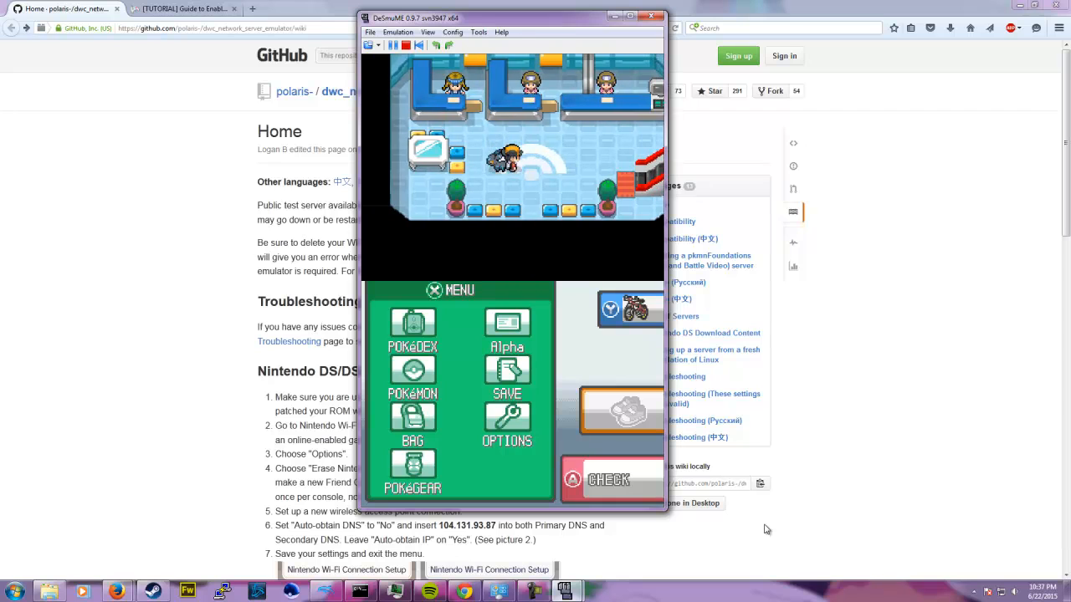
pyautogui.press('Right')
pyautogui.press('Up')
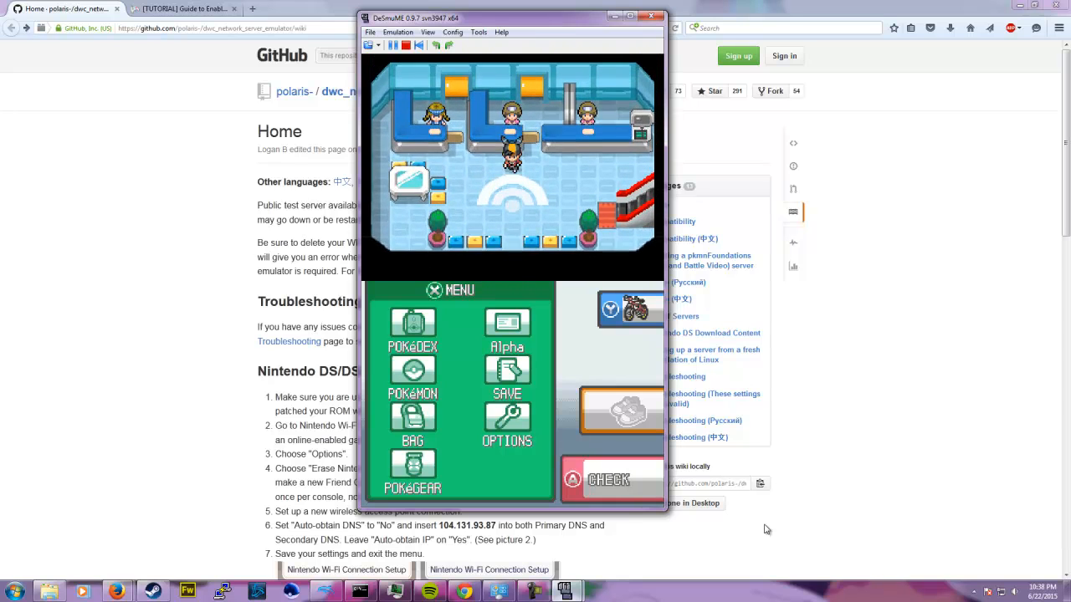
pyautogui.press('Up')
pyautogui.press('Down')
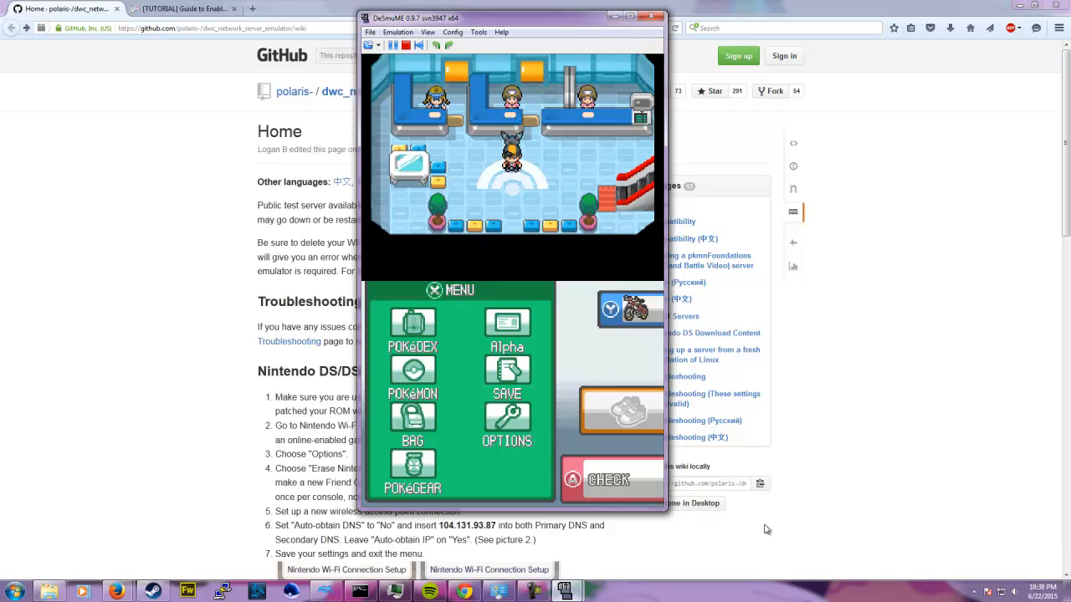
# Walk to the Wi-Fi Plaza counter, ask its attendant to enter the plaza and agree to save the game.
pyautogui.press('Left')
pyautogui.press('Up')
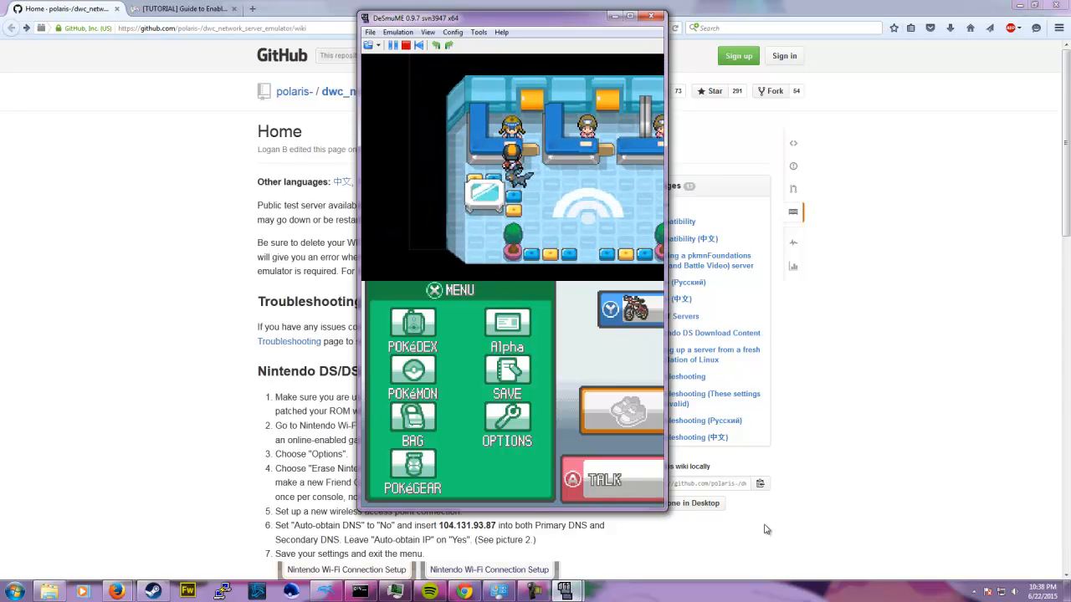
pyautogui.press('x')
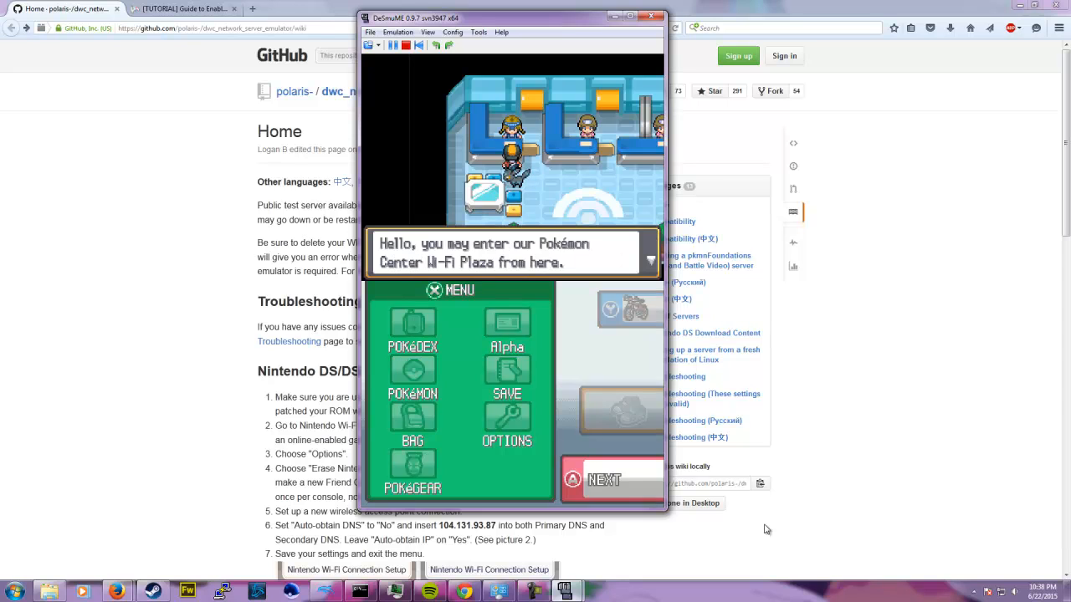
pyautogui.press('x')
pyautogui.press('x')
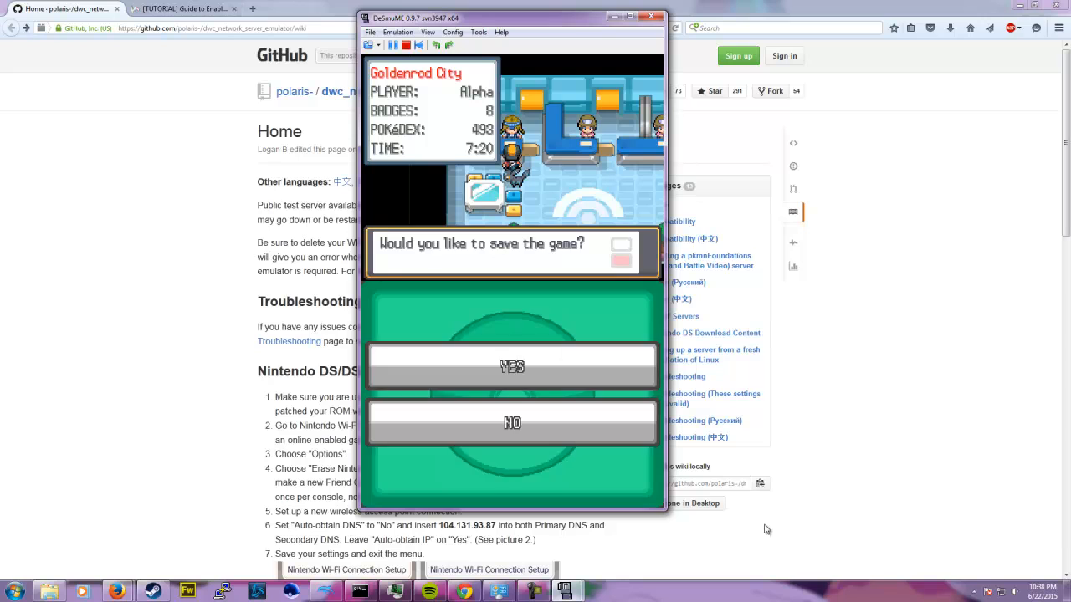
pyautogui.press('x')
pyautogui.press('x')
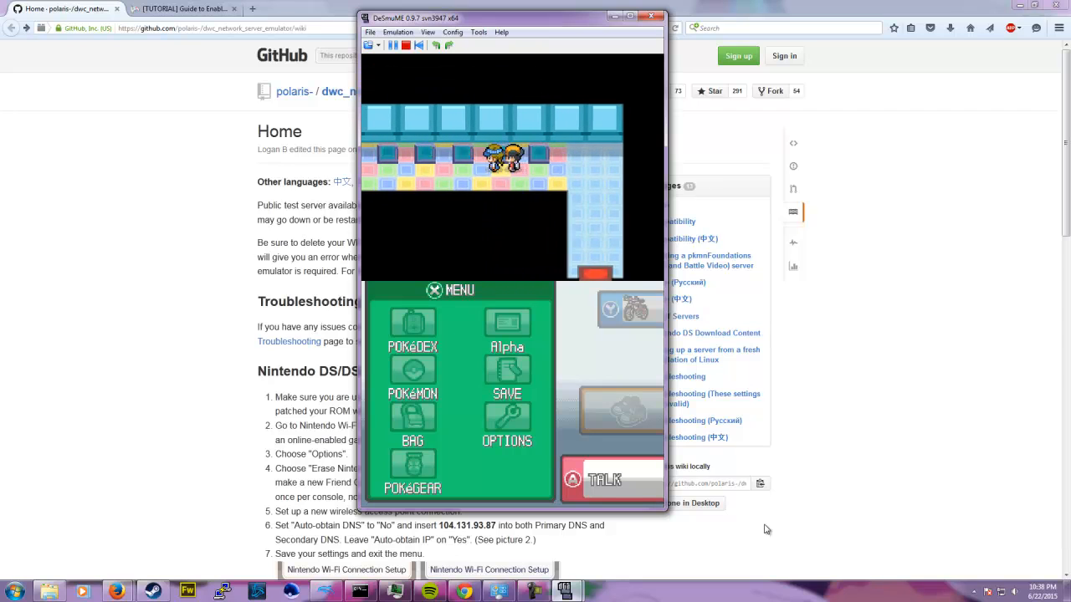
# Continue with the plaza attendant in the corridor and agree to connect to Nintendo Wi-Fi Connection.
pyautogui.press('x')
pyautogui.press('Down')
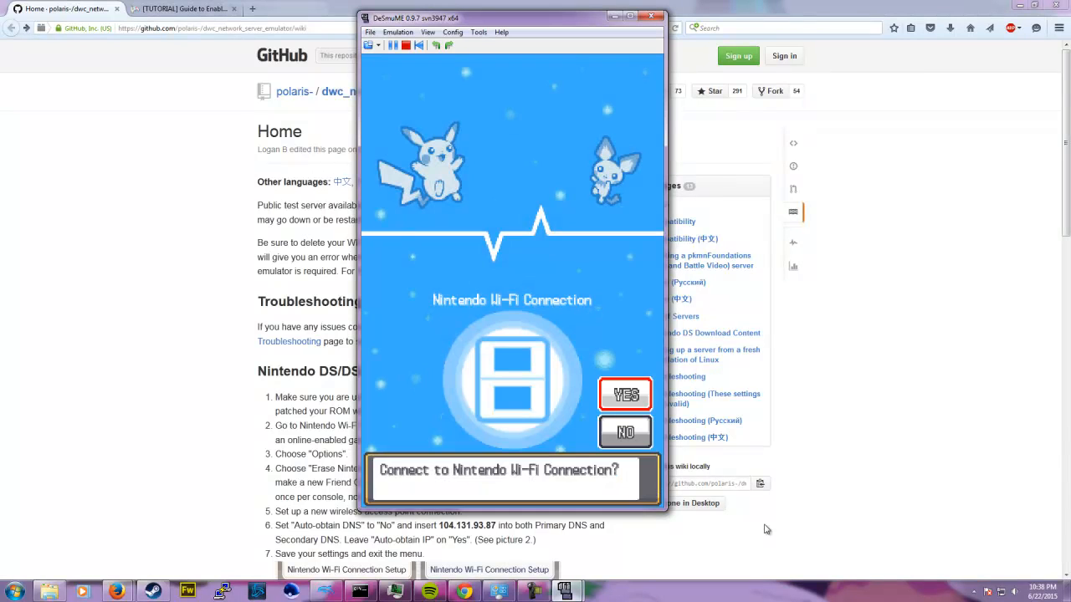
pyautogui.press('x')
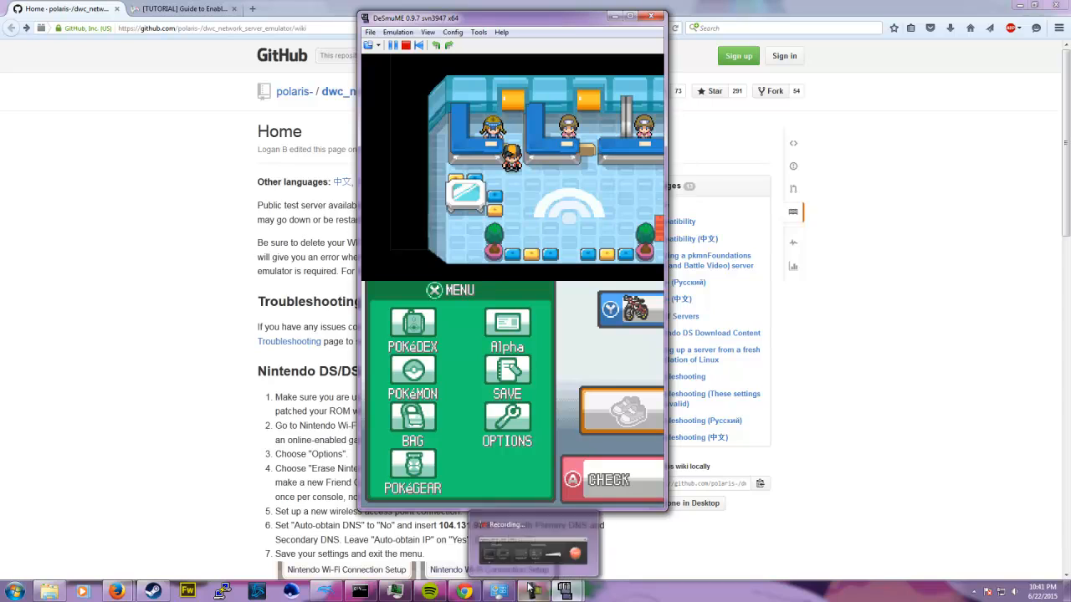
# Enter the friend's Friend Code in the Pal Pad and confirm its registration.
pyautogui.click(564, 586)
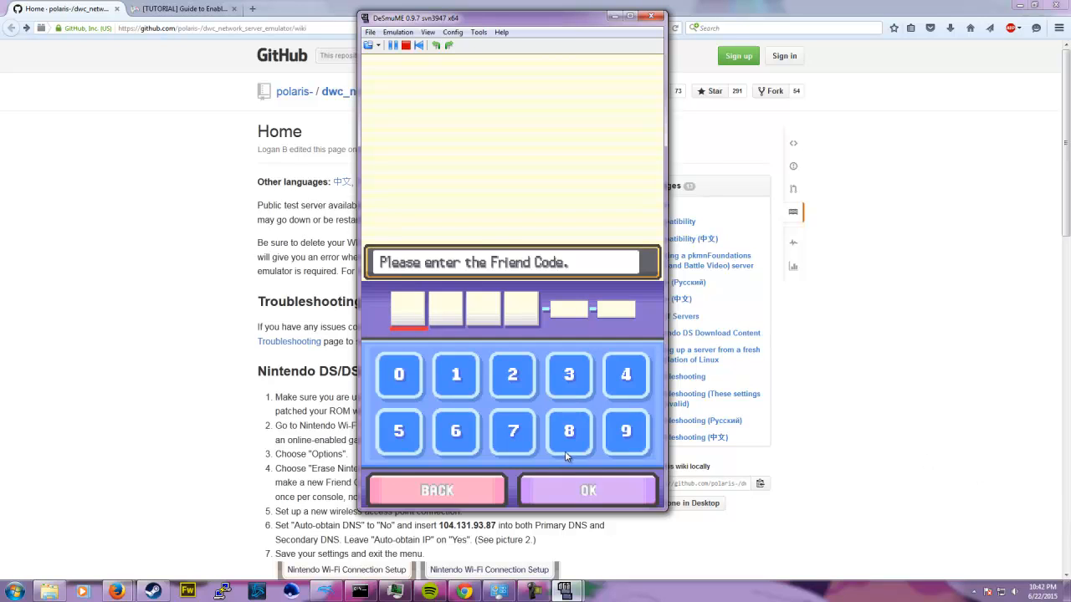
pyautogui.click(398, 376)
pyautogui.click(456, 431)
pyautogui.click(413, 388)
pyautogui.click(464, 433)
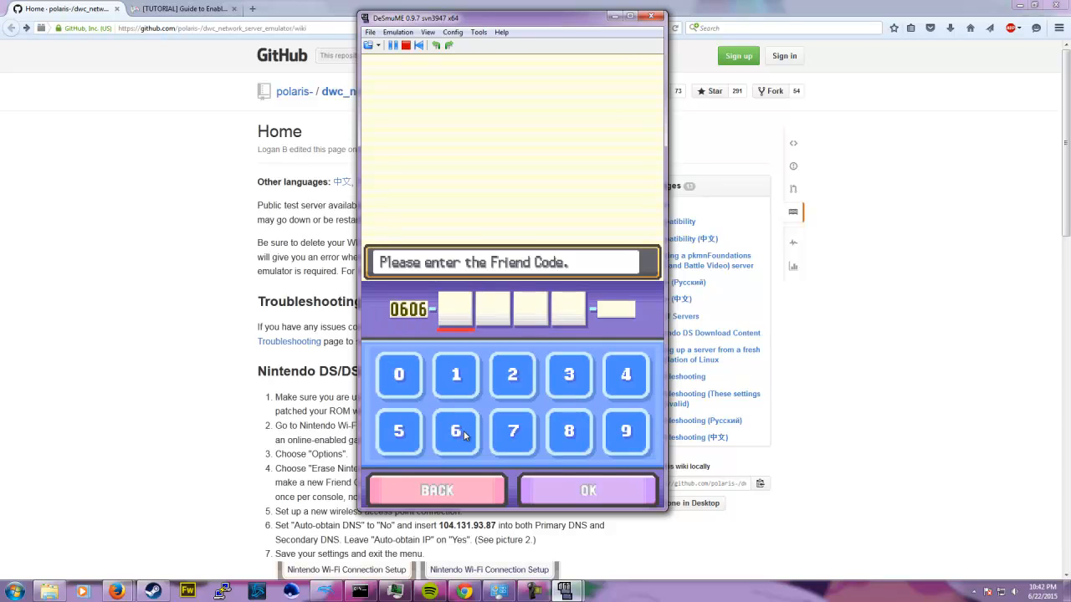
pyautogui.click(399, 376)
pyautogui.click(628, 435)
pyautogui.click(520, 426)
pyautogui.click(460, 419)
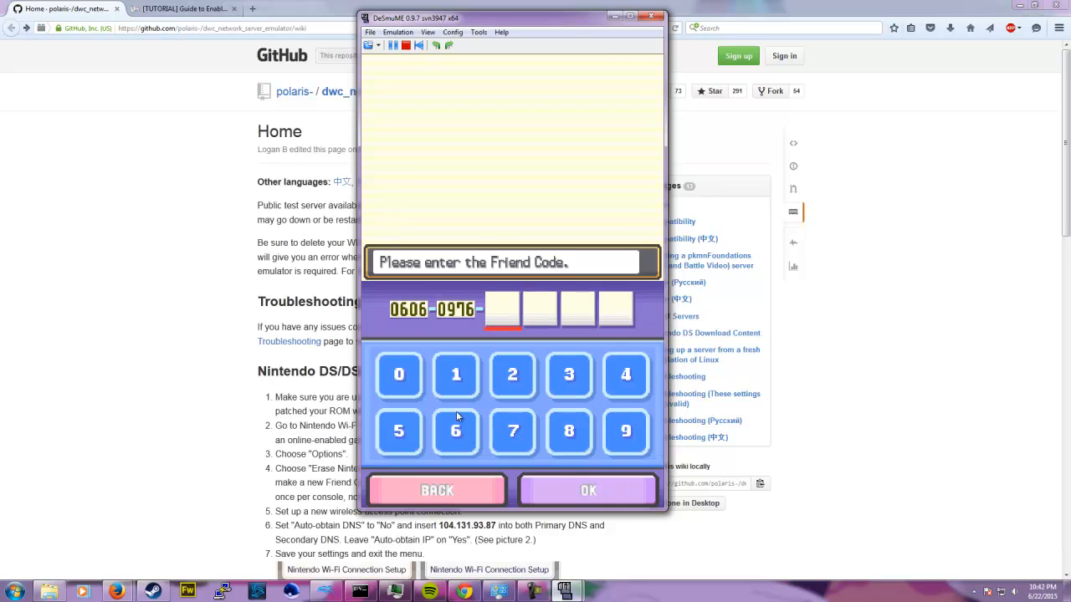
pyautogui.click(466, 434)
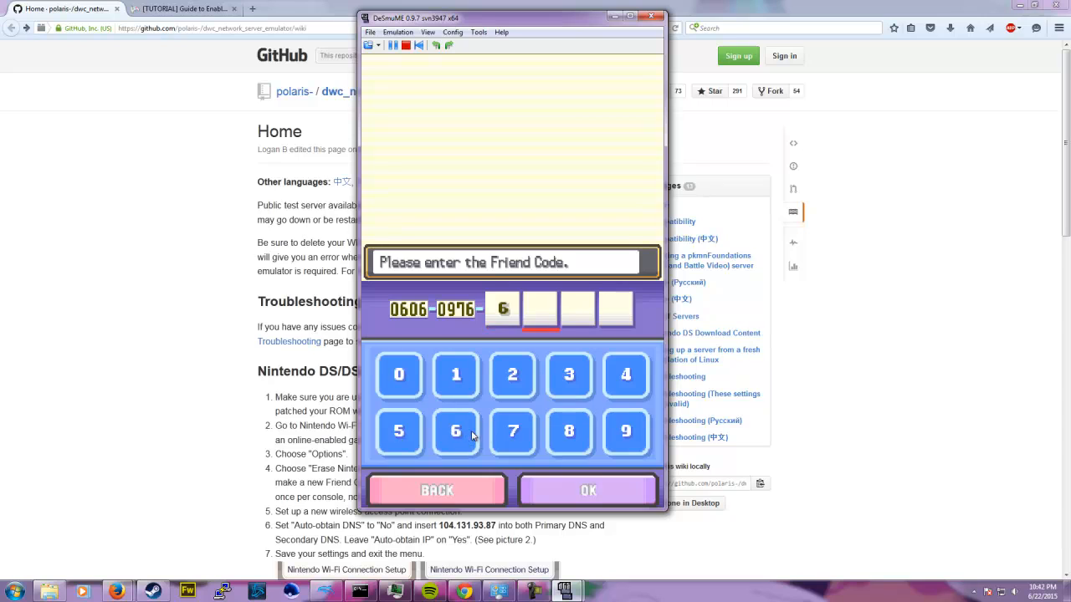
pyautogui.click(619, 380)
pyautogui.click(407, 433)
pyautogui.click(619, 385)
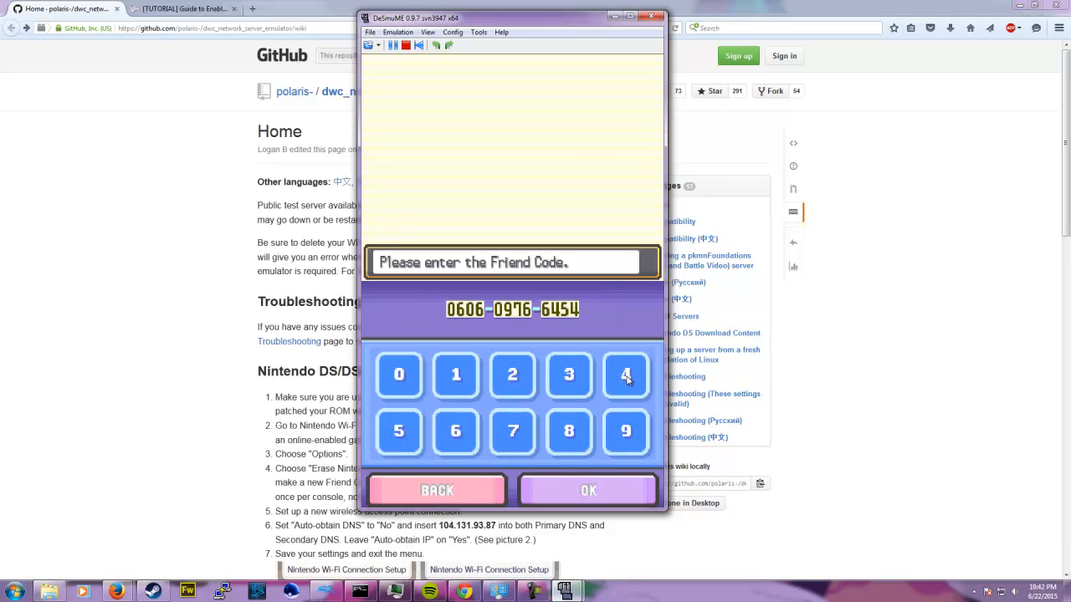
pyautogui.click(638, 492)
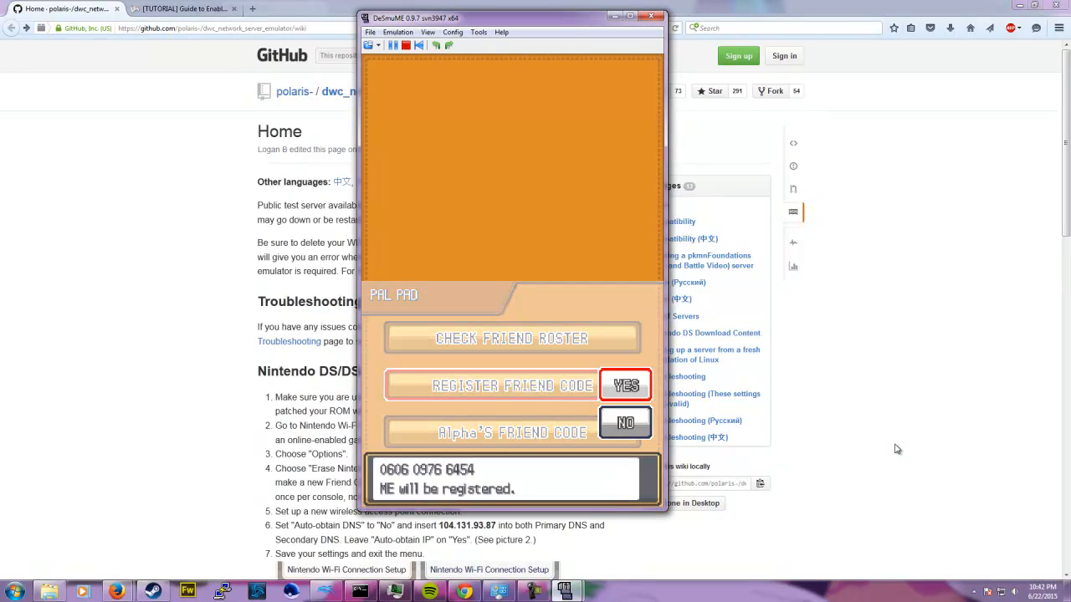
pyautogui.click(619, 384)
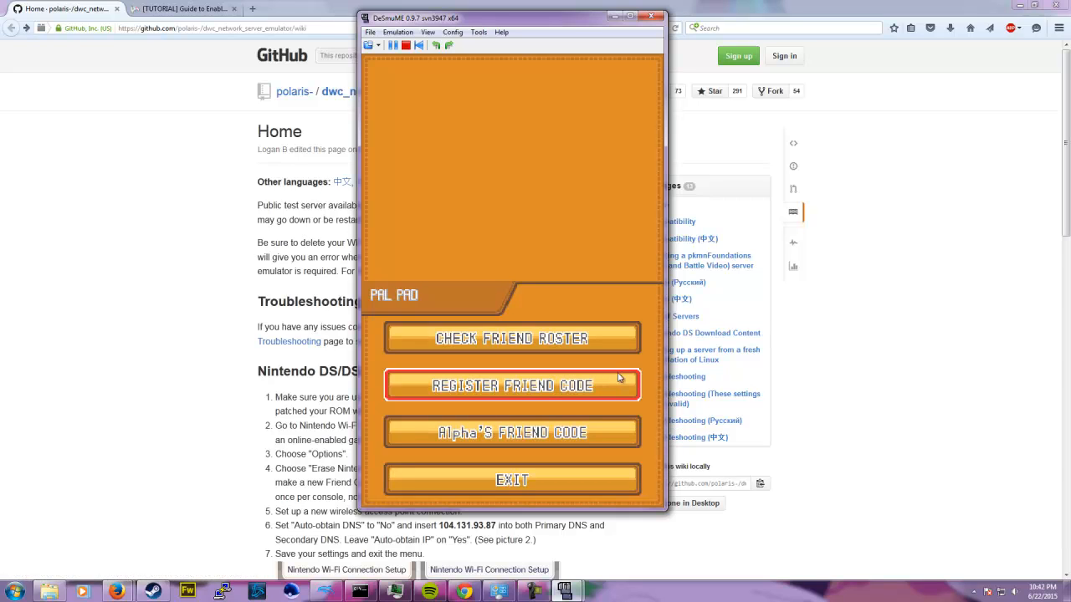
# View the player's own Friend Code in the Pal Pad, then exit the pad.
pyautogui.click(597, 428)
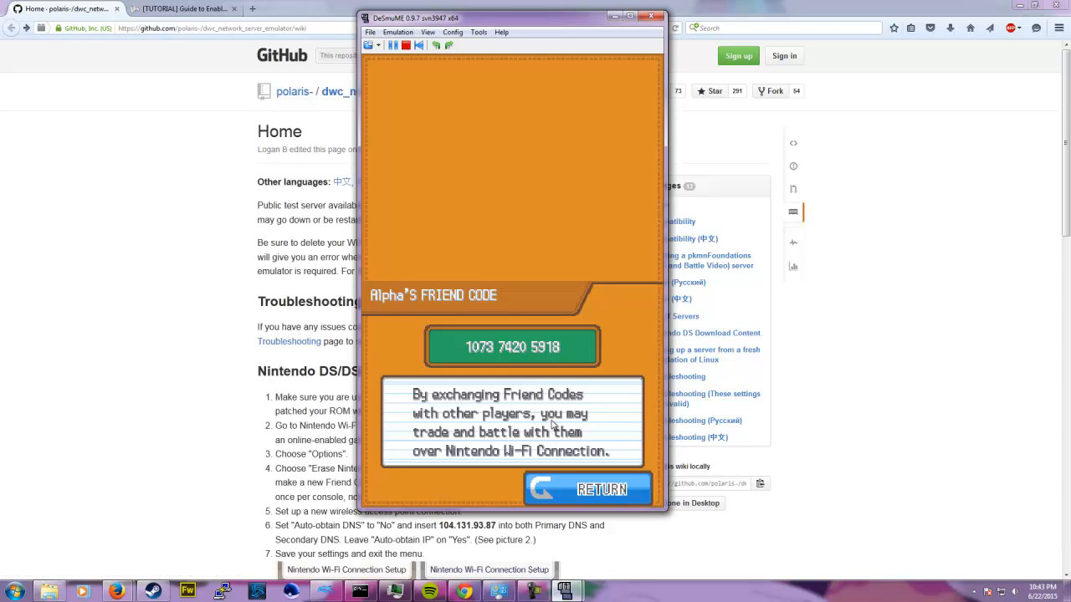
pyautogui.click(560, 495)
pyautogui.click(568, 489)
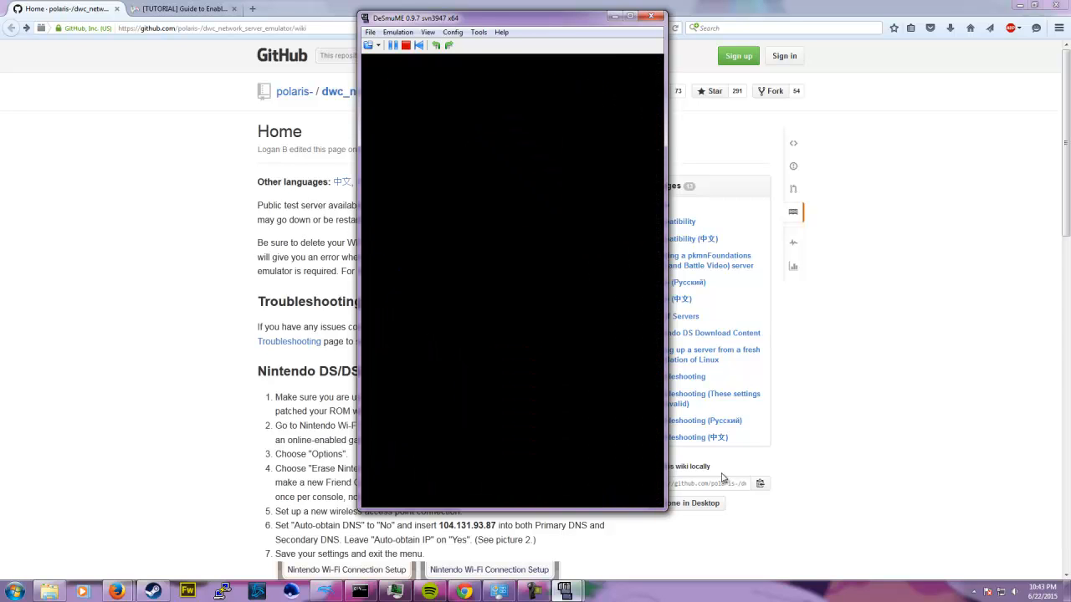
pyautogui.click(616, 497)
# Walk to the middle counter's Wi-Fi Club attendant and try to connect to Nintendo Wi-Fi Connection through the dialogue.
pyautogui.press('Right')
pyautogui.press('Right')
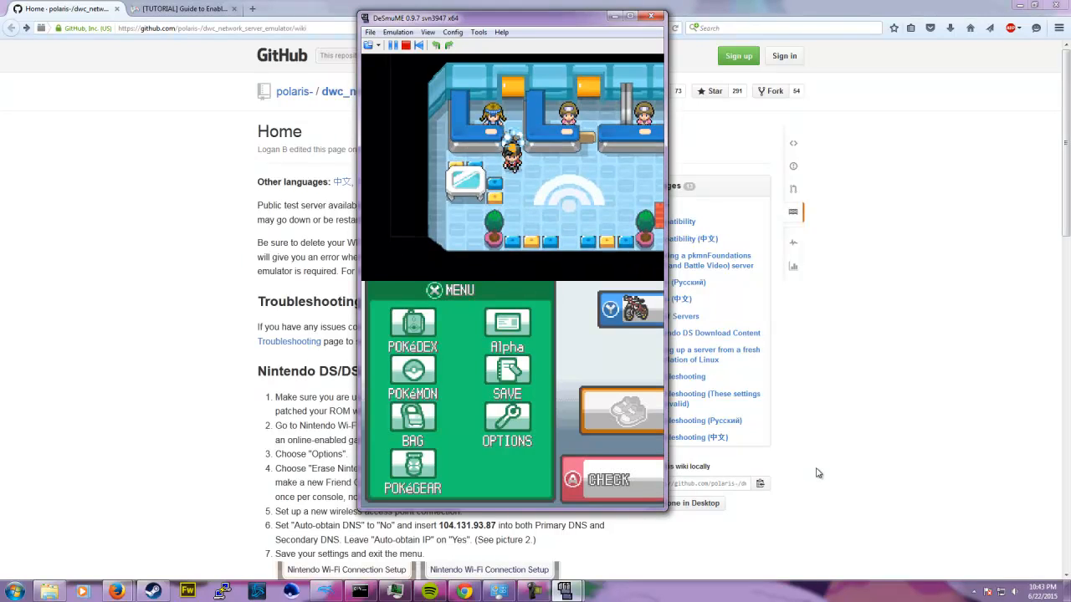
pyautogui.press('Up')
pyautogui.press('x')
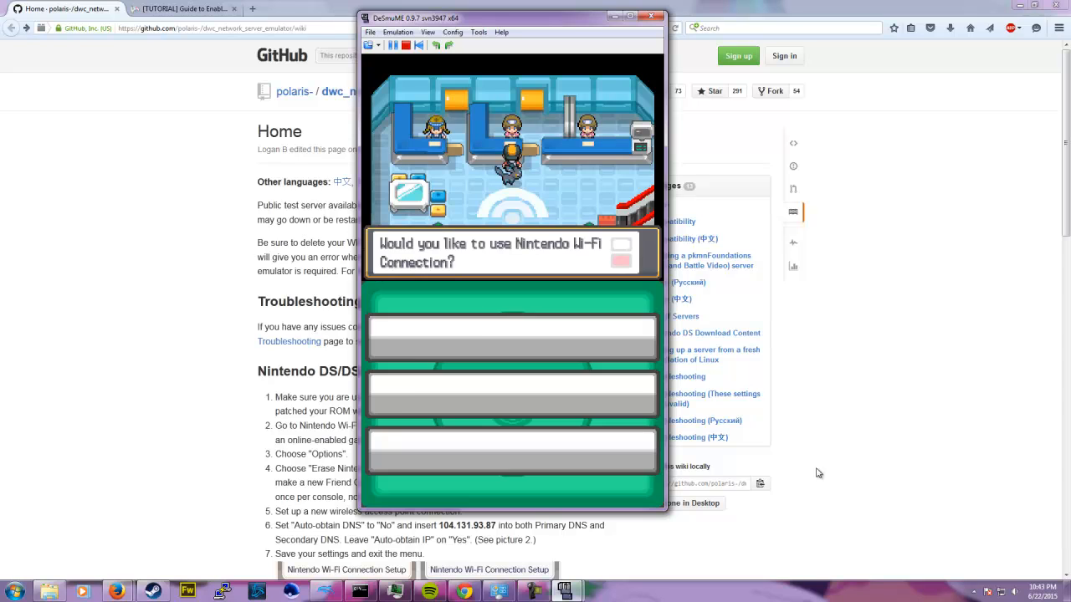
pyautogui.press('x')
pyautogui.press('x')
pyautogui.press('x')
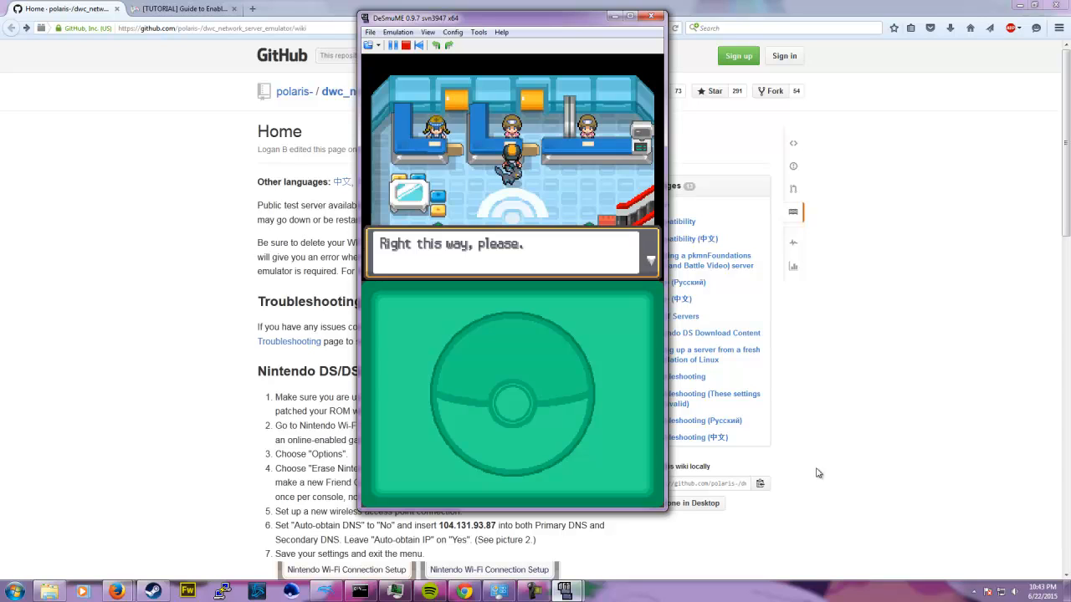
pyautogui.press('x')
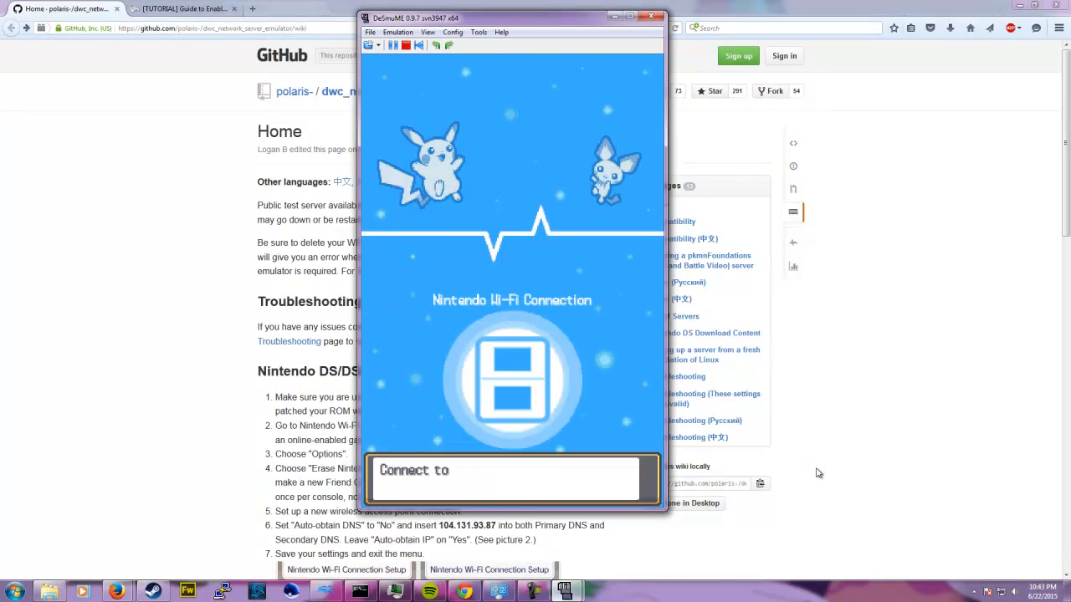
pyautogui.press('x')
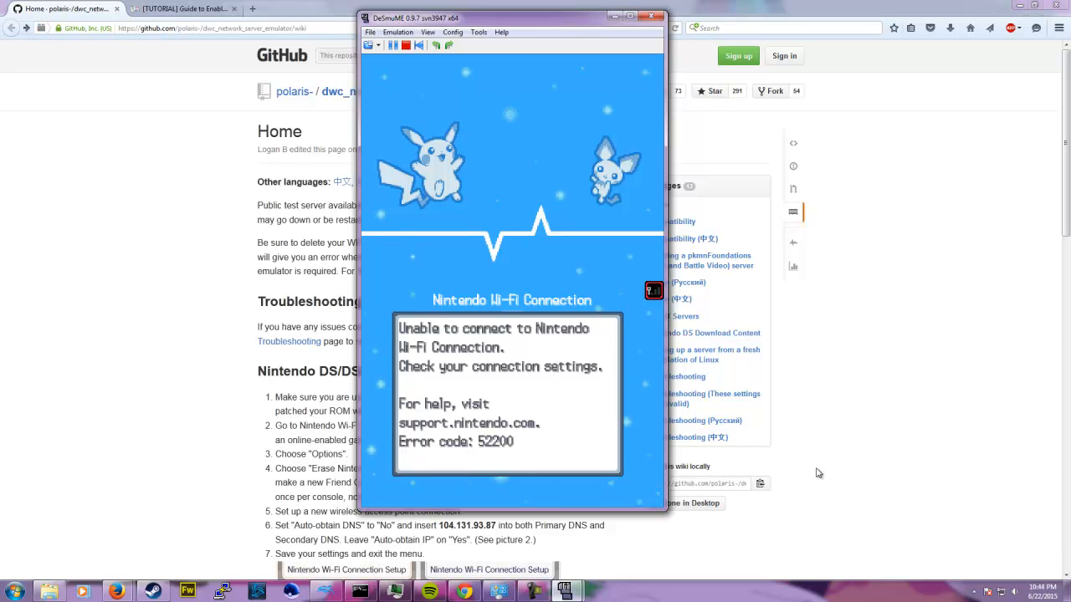
# Switch to the browser and open the DWC wiki's Troubleshooting page in a new tab.
pyautogui.click(161, 293)
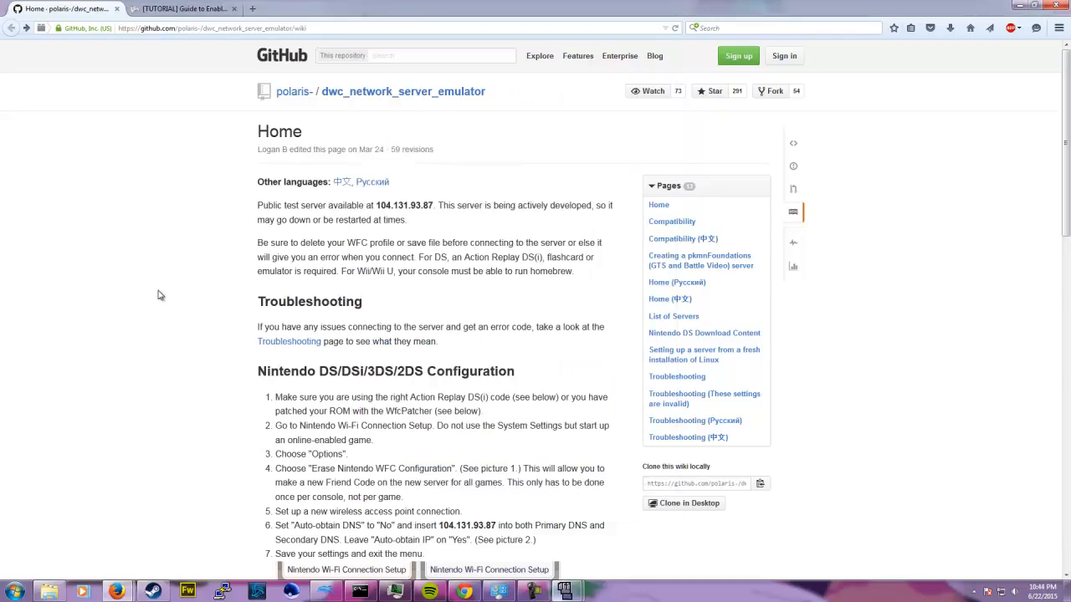
pyautogui.scroll(-15, 168, 305)
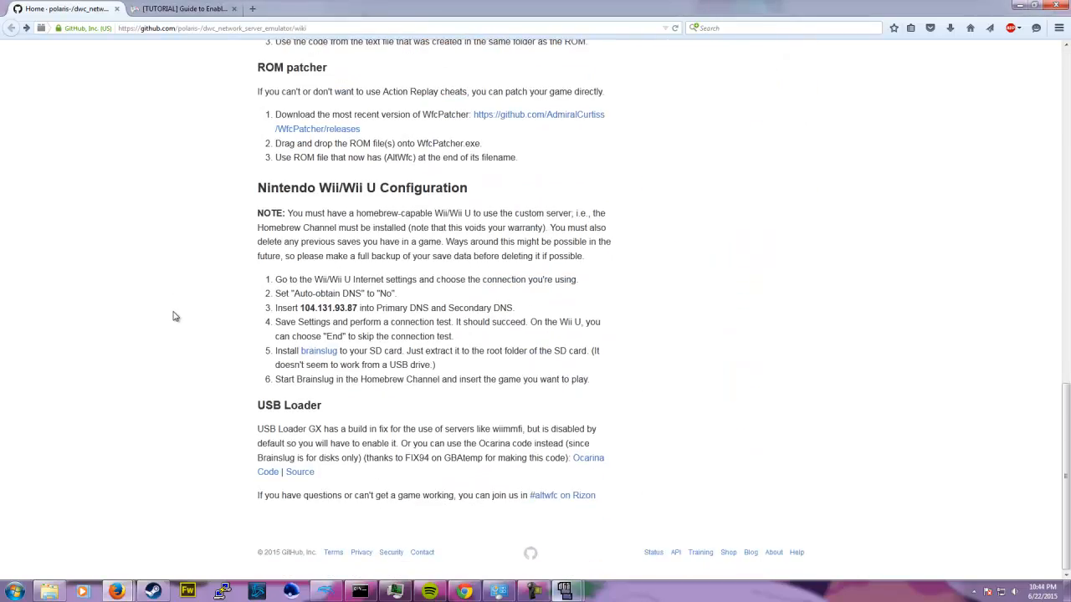
pyautogui.scroll(5, 176, 314)
pyautogui.scroll(9, 177, 312)
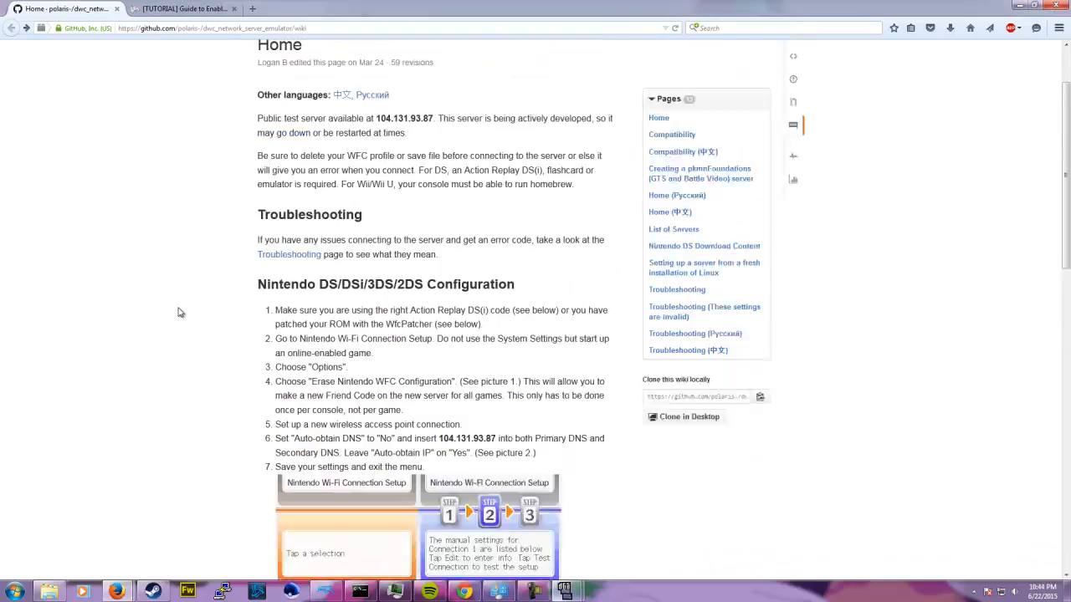
pyautogui.rightClick(304, 332)
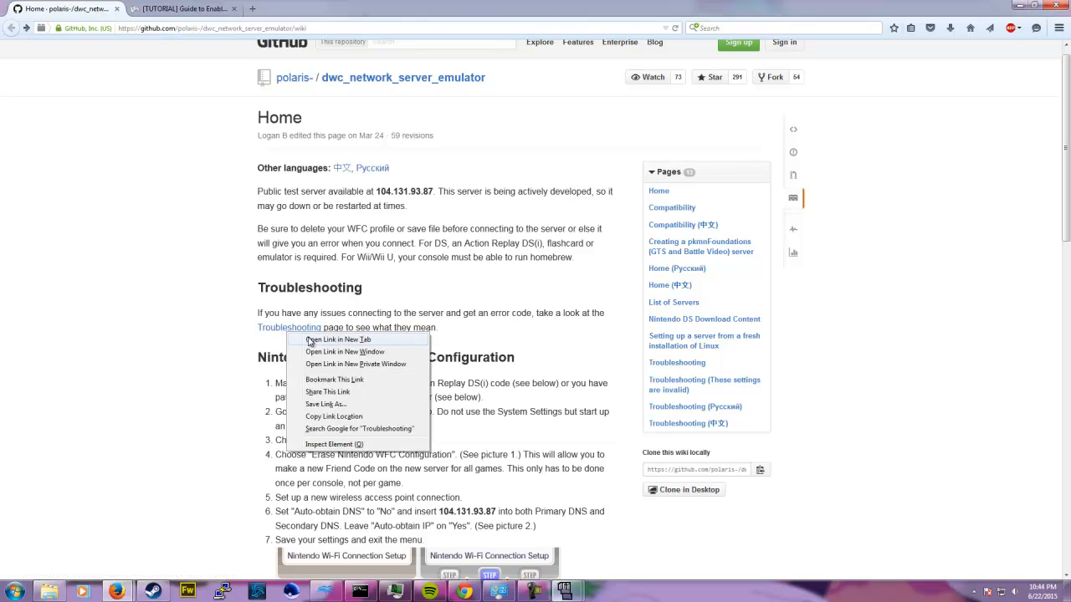
pyautogui.click(334, 339)
pyautogui.click(180, 8)
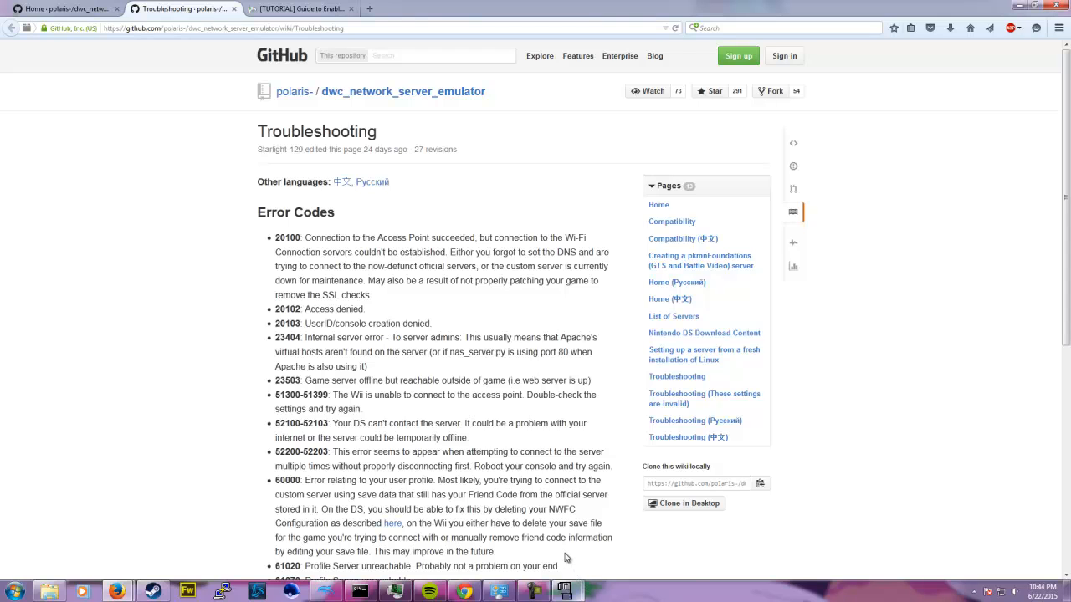
# Compare the connection error code shown in DeSmuME with the error code list on the Troubleshooting page.
pyautogui.moveTo(564, 592)
pyautogui.click(580, 484)
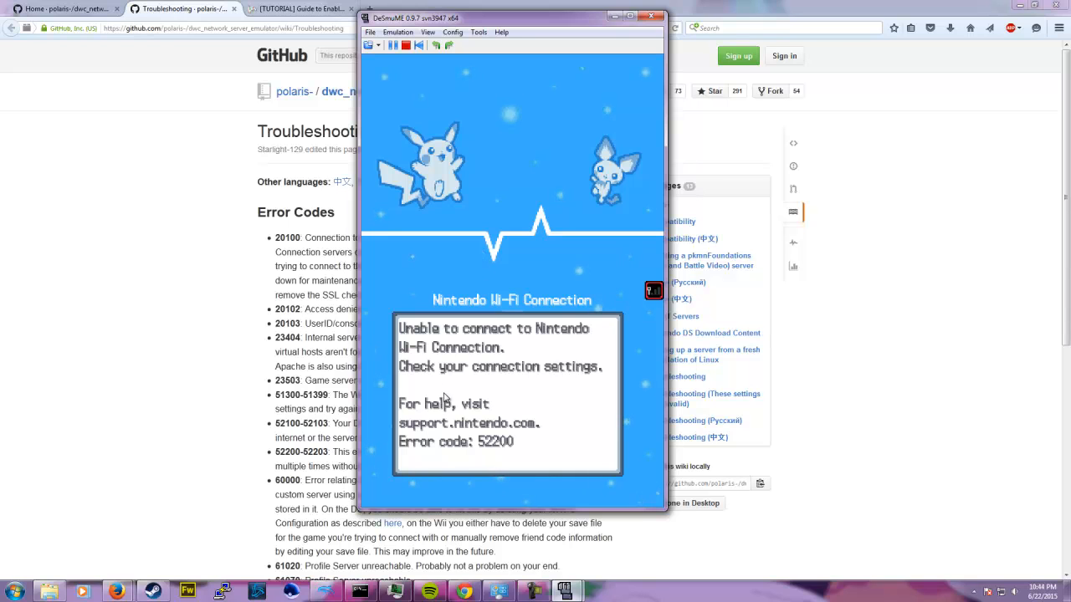
pyautogui.click(134, 354)
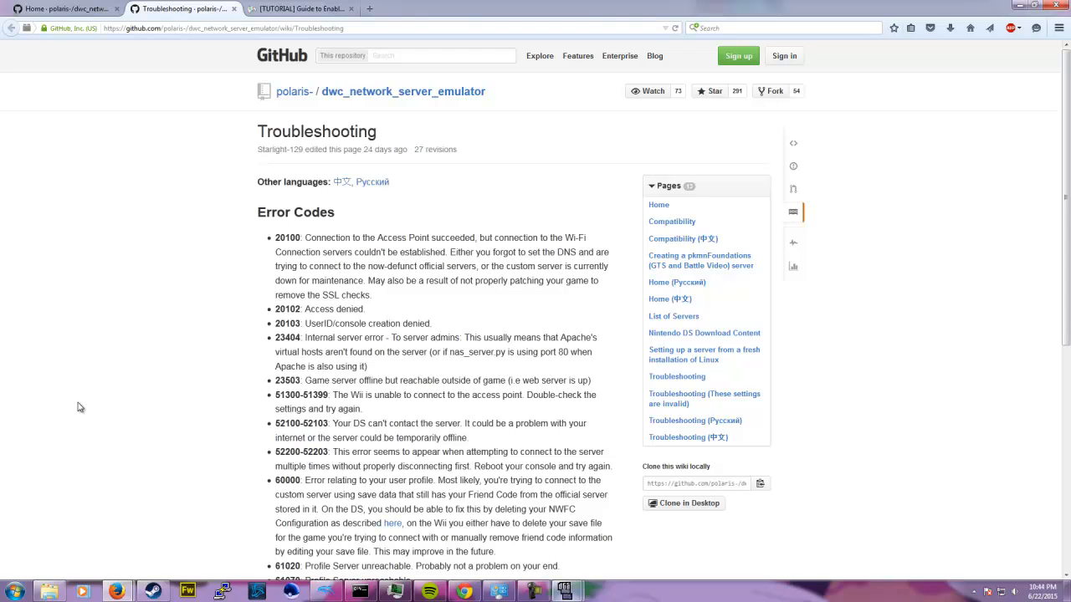
pyautogui.moveTo(566, 592)
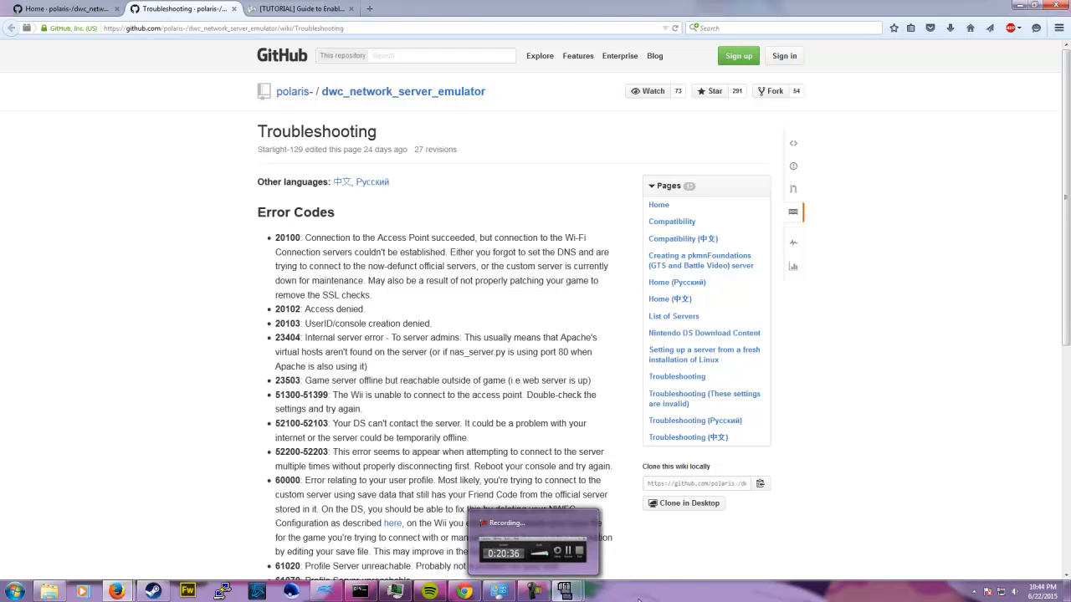
pyautogui.click(627, 533)
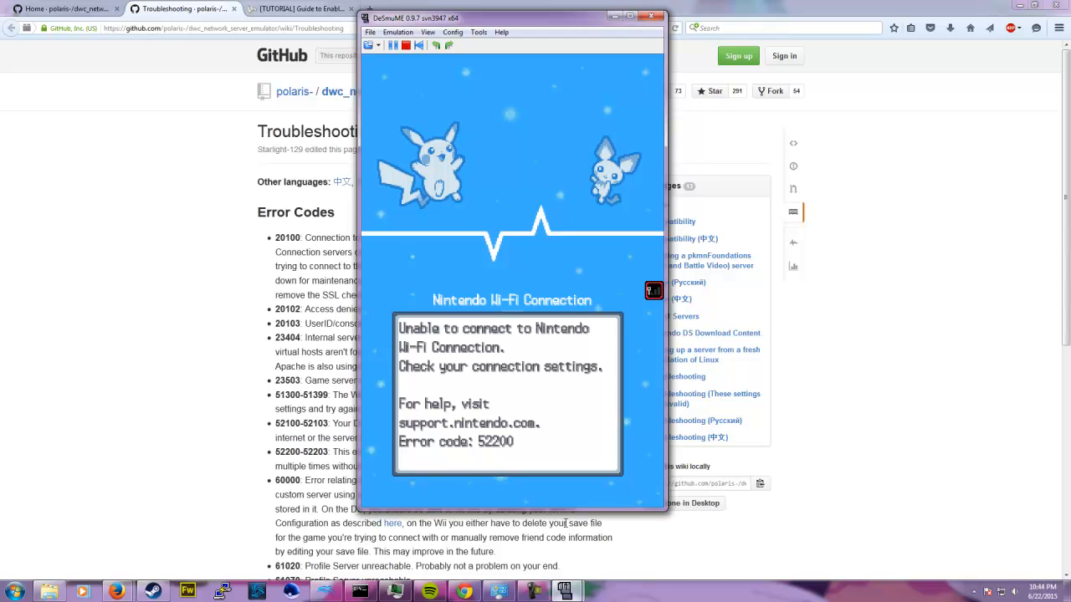
# Dismiss the connection error, return the character to the Pokémon Center floor and open the player's trainer card.
pyautogui.press('x')
pyautogui.press('x')
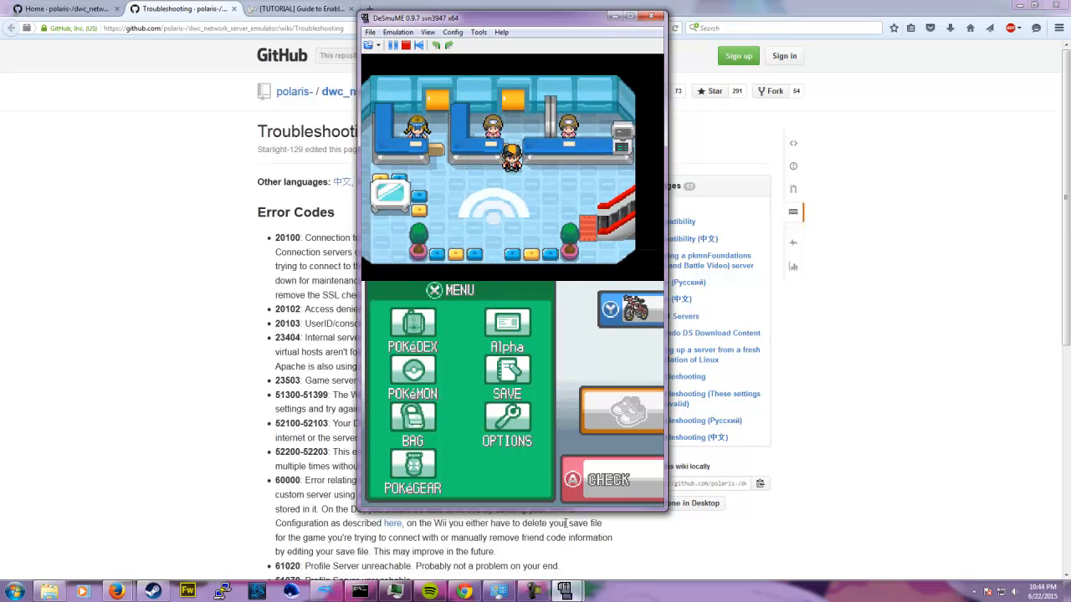
pyautogui.press('Up')
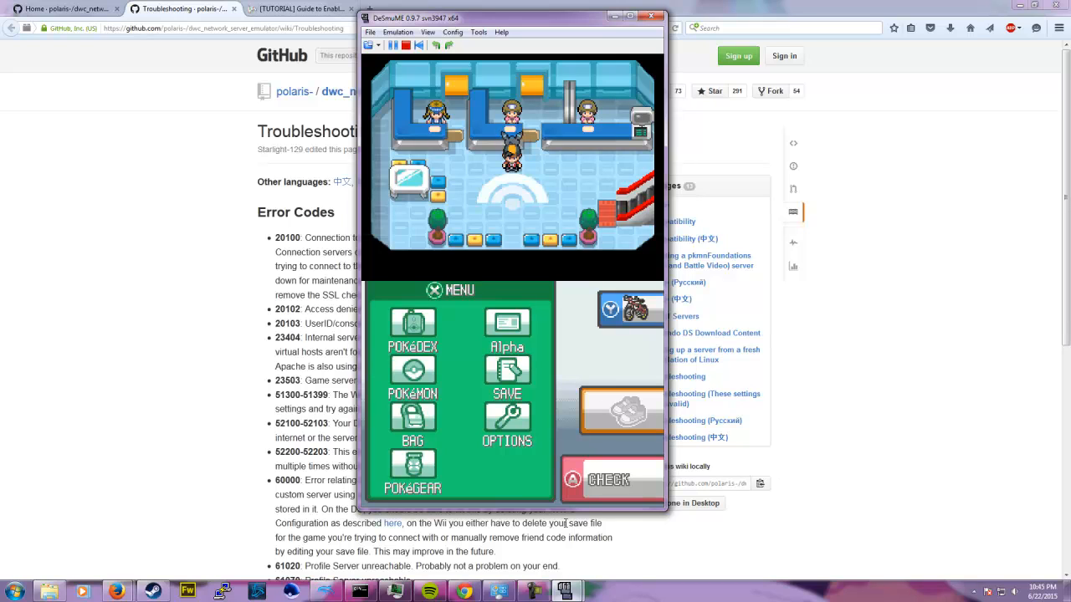
pyautogui.click(516, 324)
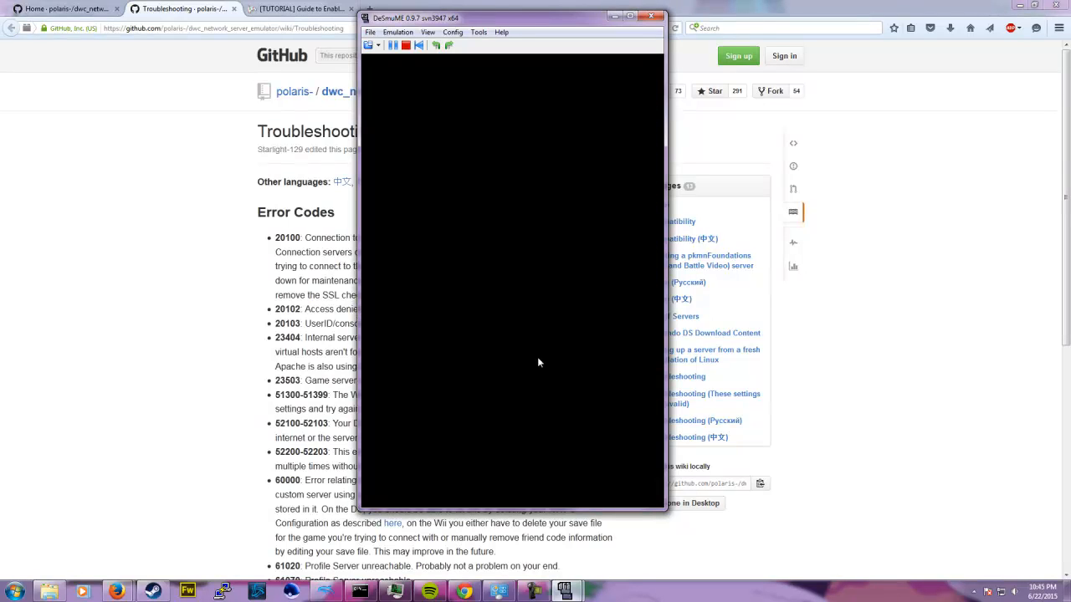
# Close the player's trainer card and return to the game menu.
pyautogui.click(606, 497)
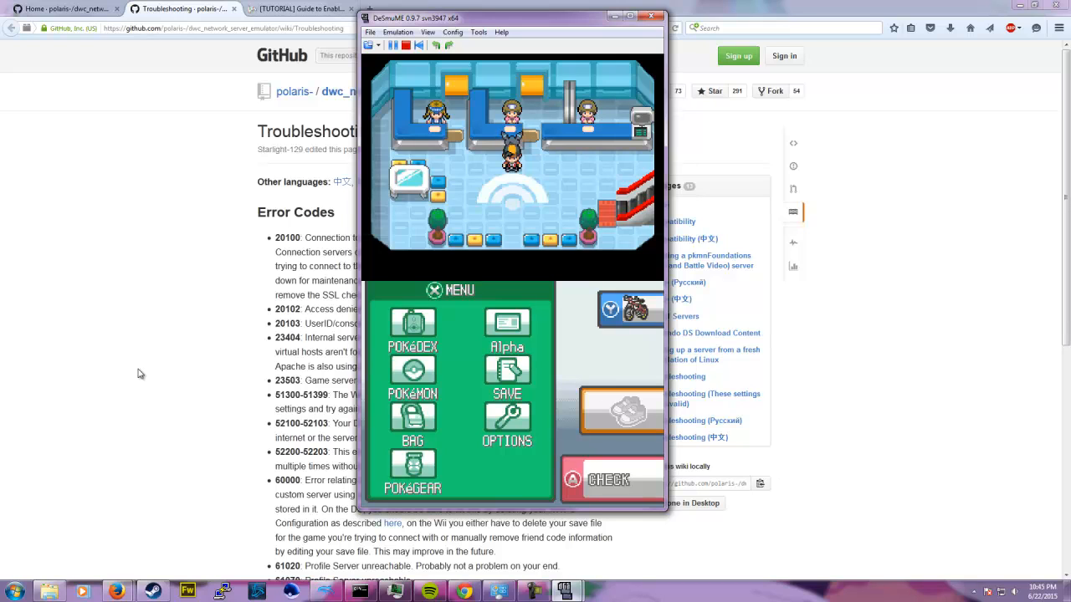
pyautogui.click(541, 597)
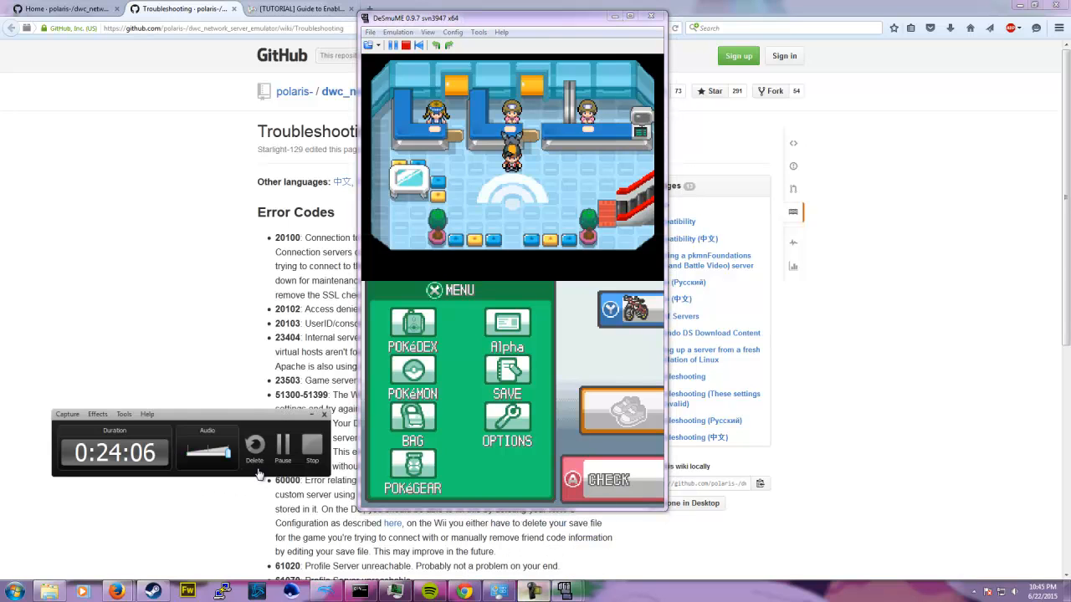
pyautogui.click(282, 444)
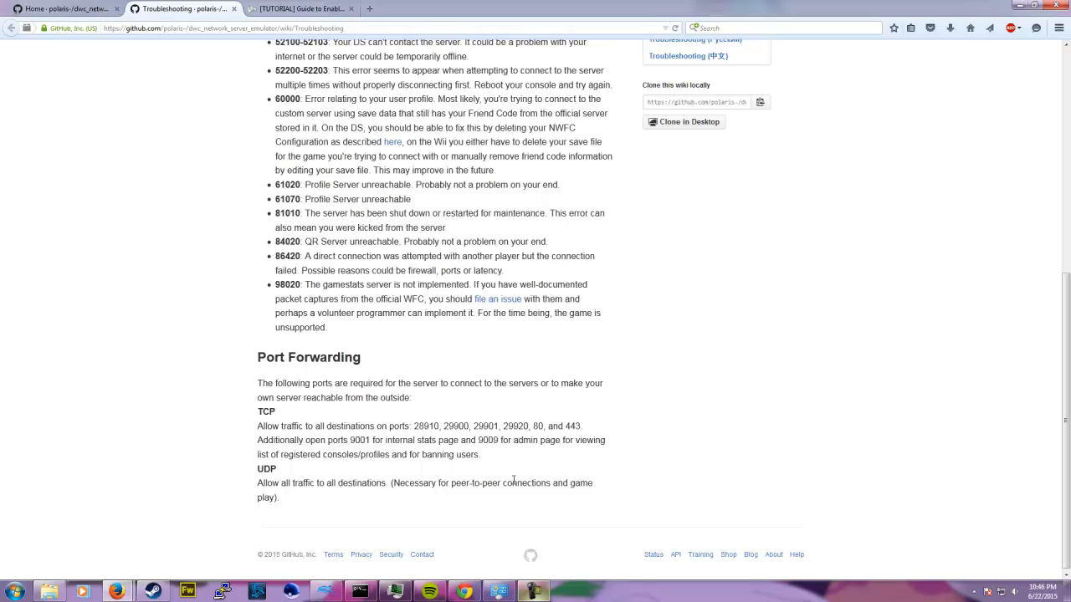
# Read the Port Forwarding section of the Troubleshooting page, examining the required TCP and UDP ports.
pyautogui.moveTo(558, 471); pyautogui.dragTo(257, 414)
pyautogui.click(600, 488)
pyautogui.moveTo(489, 458); pyautogui.dragTo(328, 427)
pyautogui.click(404, 427)
pyautogui.moveTo(532, 423); pyautogui.dragTo(581, 424)
pyautogui.click(582, 424)
pyautogui.moveTo(524, 461); pyautogui.dragTo(413, 426)
pyautogui.click(416, 426)
pyautogui.moveTo(313, 514); pyautogui.dragTo(242, 401)
pyautogui.click(240, 402)
pyautogui.scroll(3, 401, 369)
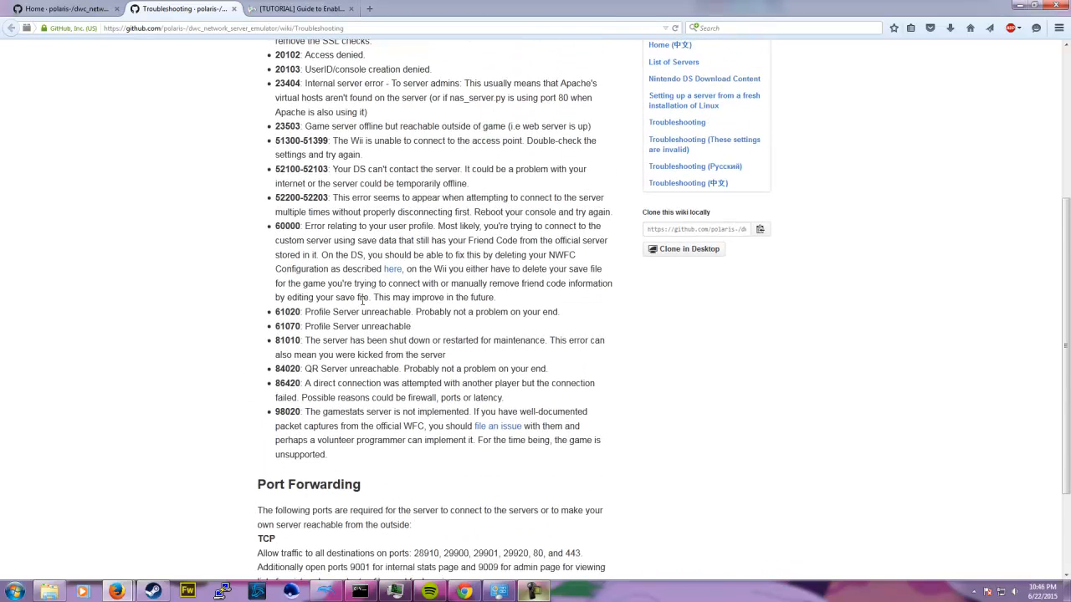
pyautogui.scroll(-2, 540, 543)
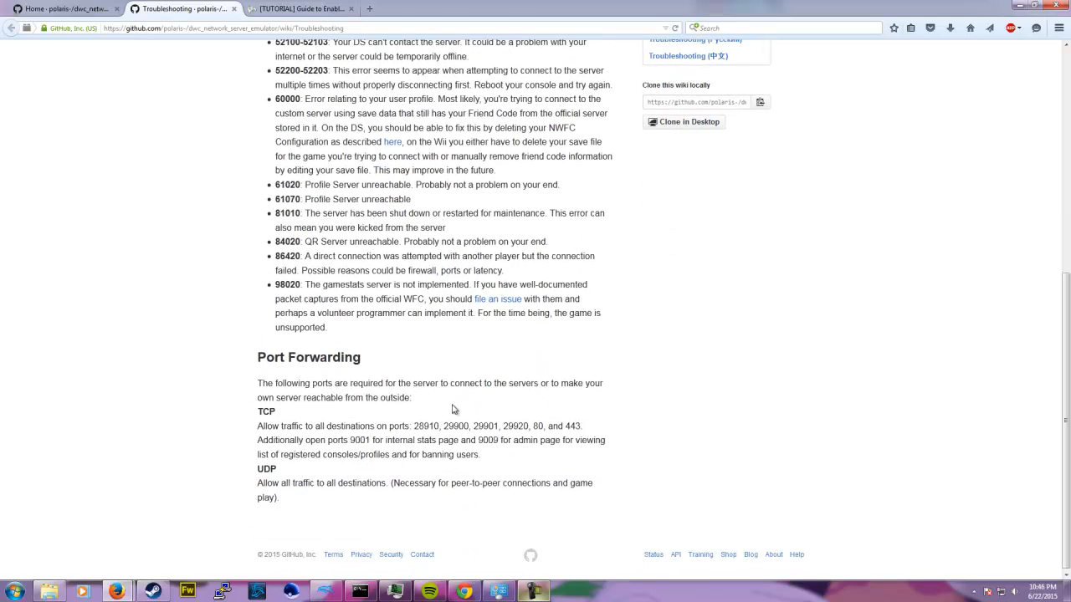
pyautogui.scroll(1, 531, 522)
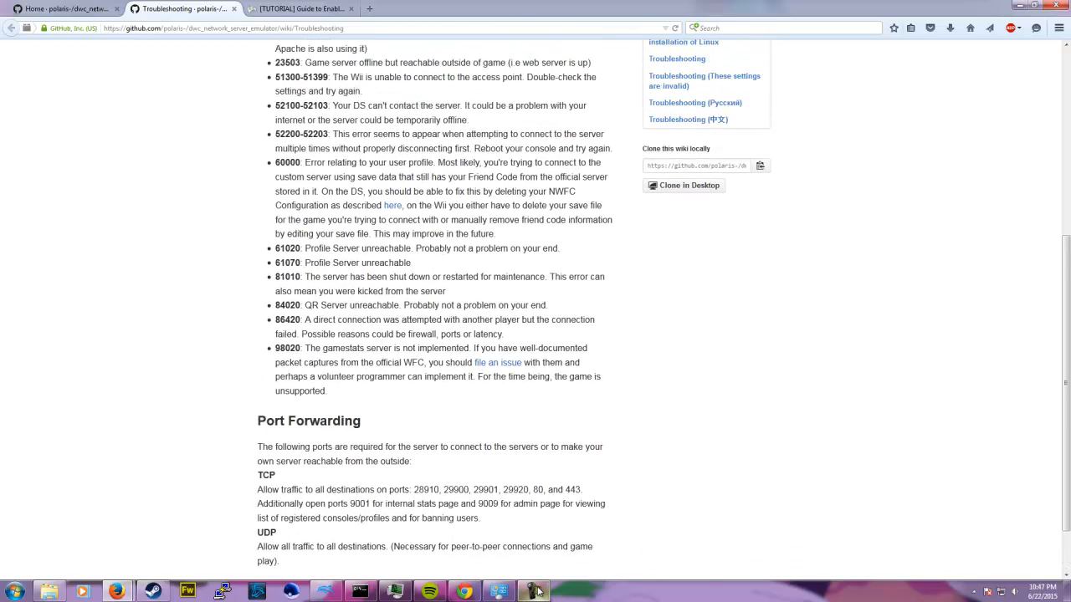
# Launch DeSmuME_v.0.9.7_x64_release_wifi from its folder and load the recently used patched Pokemon SoulSilver (AltWfc) ROM.
pyautogui.click(60, 586)
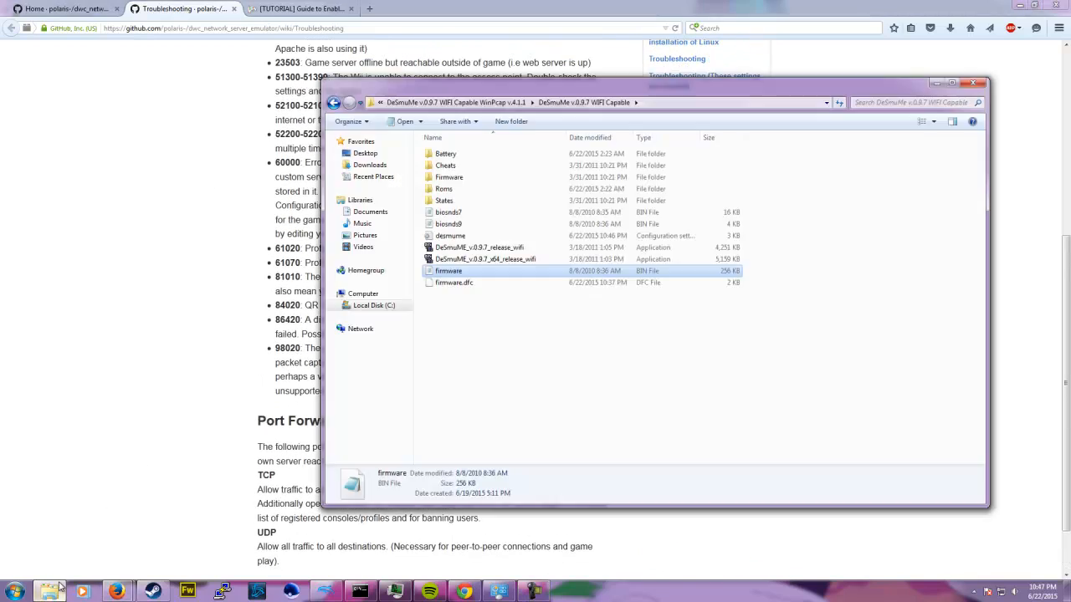
pyautogui.rightClick(492, 259)
pyautogui.click(519, 279)
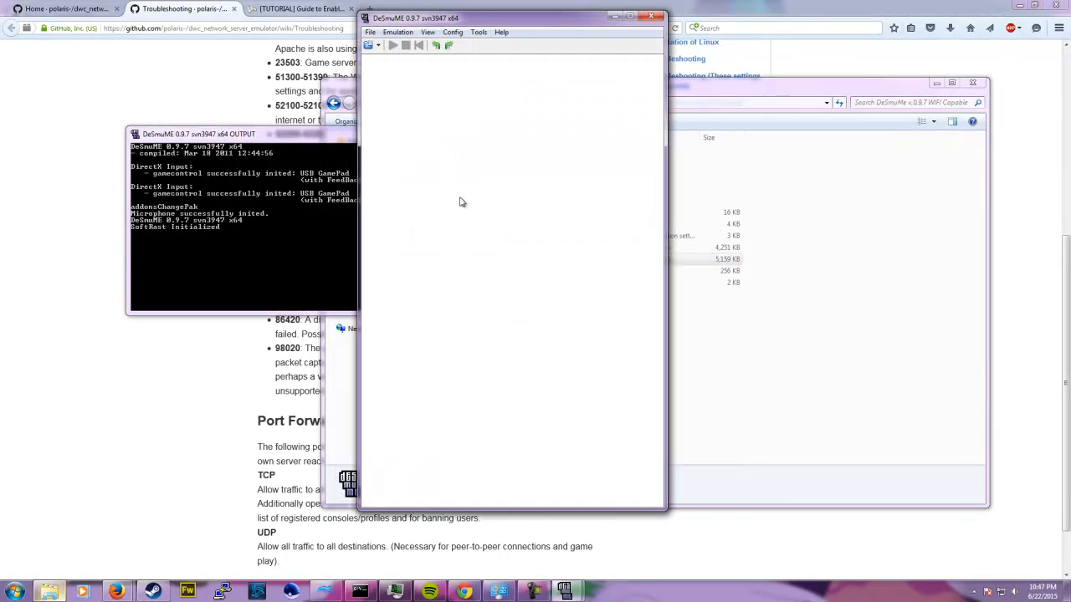
pyautogui.click(377, 45)
pyautogui.click(389, 58)
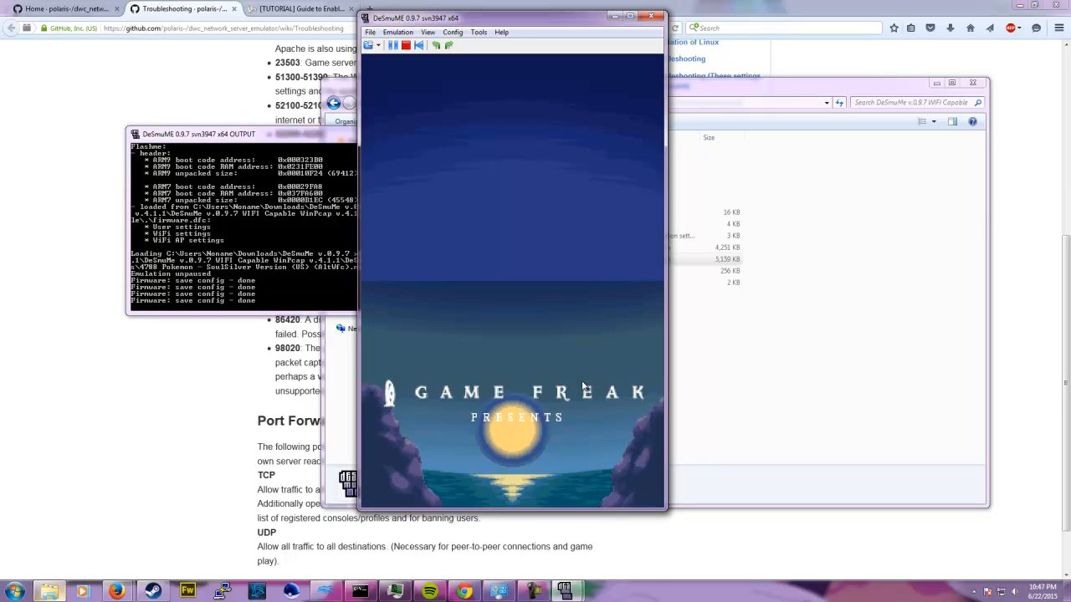
# Continue the saved game and try to connect to Nintendo Wi-Fi Connection through the attendant, overwriting the existing save.
pyautogui.click(582, 380)
pyautogui.click(582, 380)
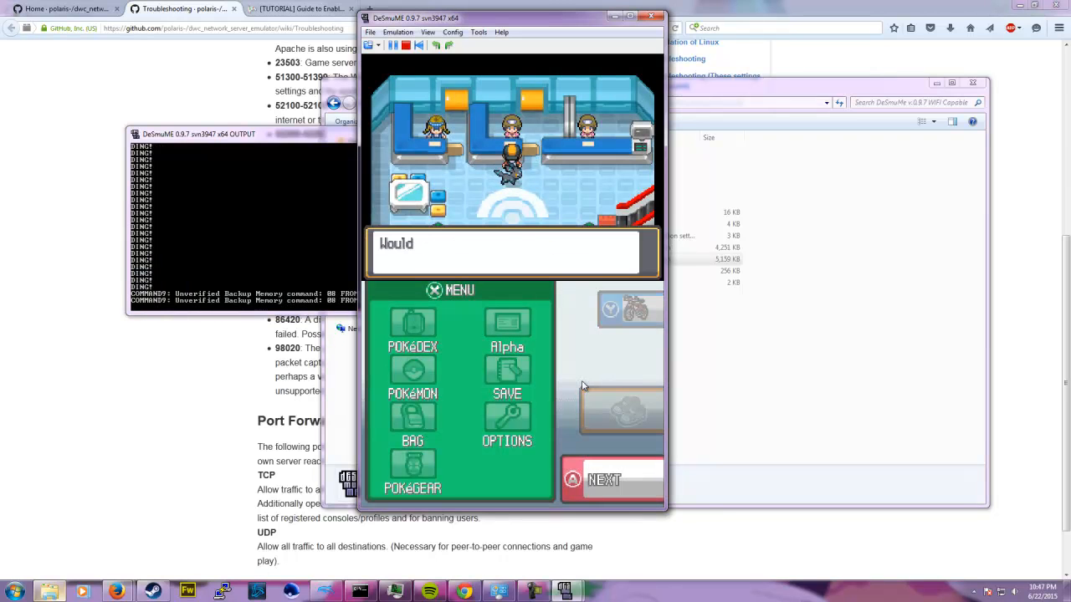
pyautogui.press('x')
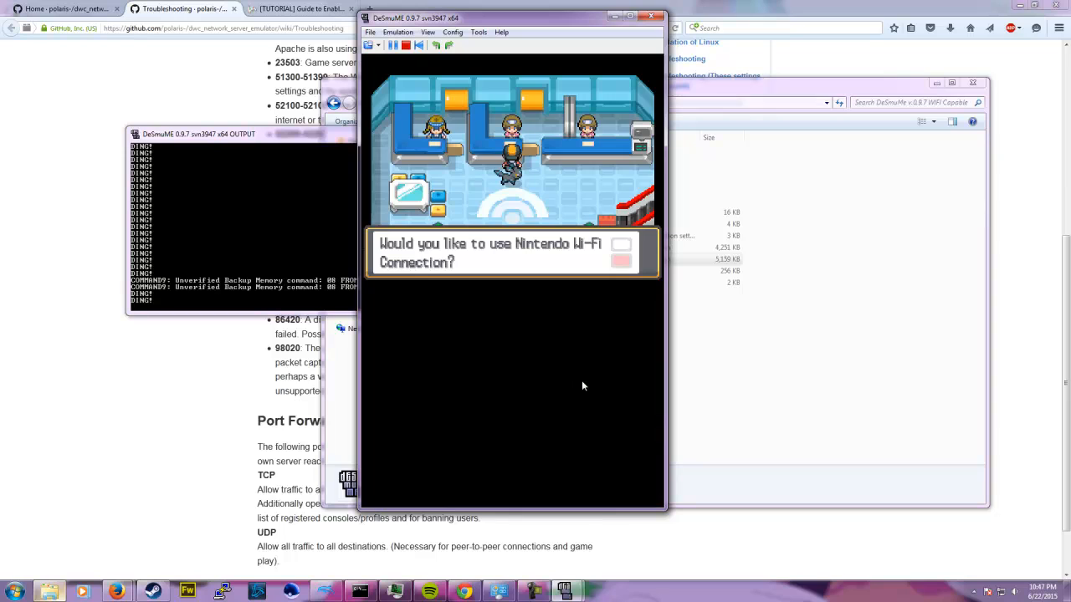
pyautogui.click(584, 384)
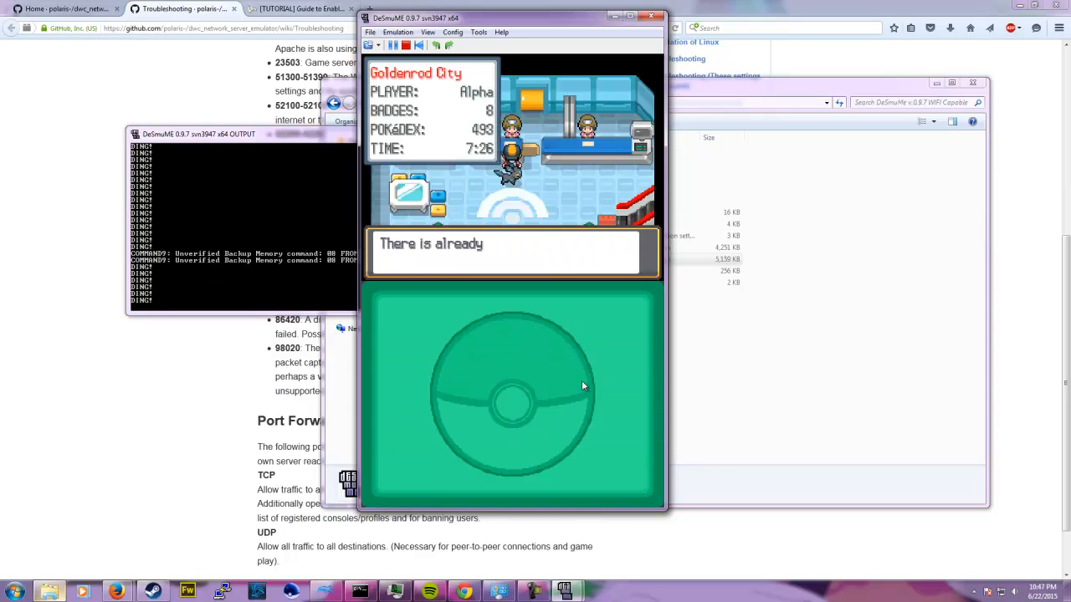
pyautogui.click(583, 385)
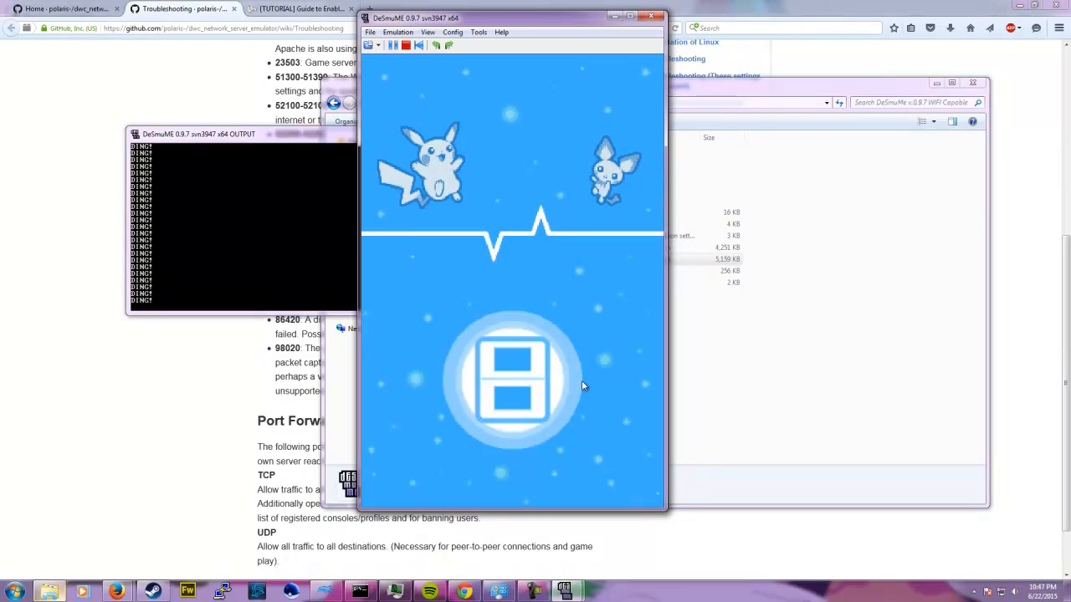
pyautogui.press('x')
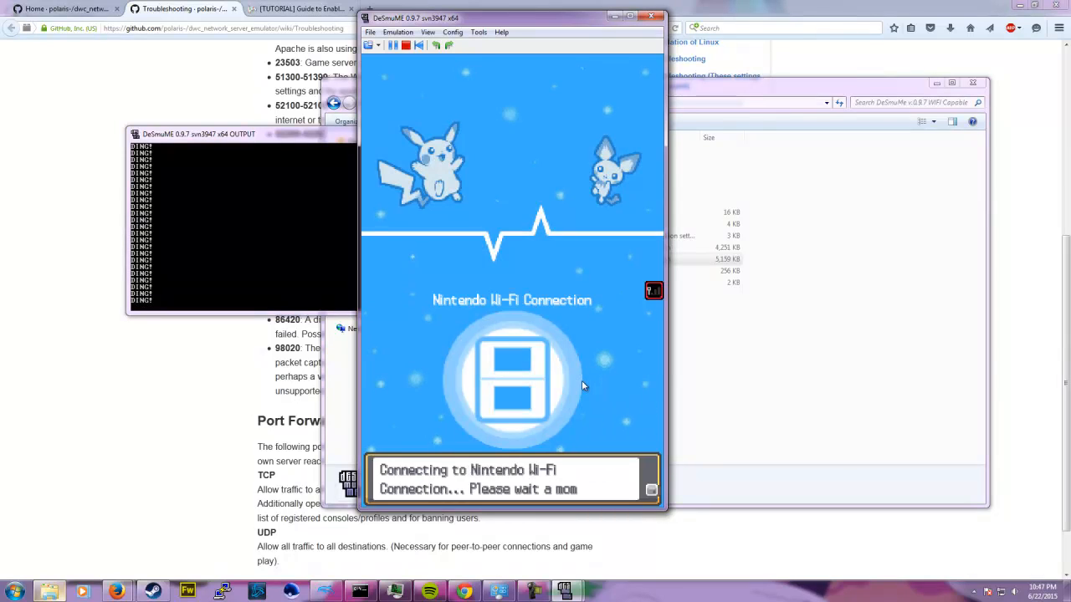
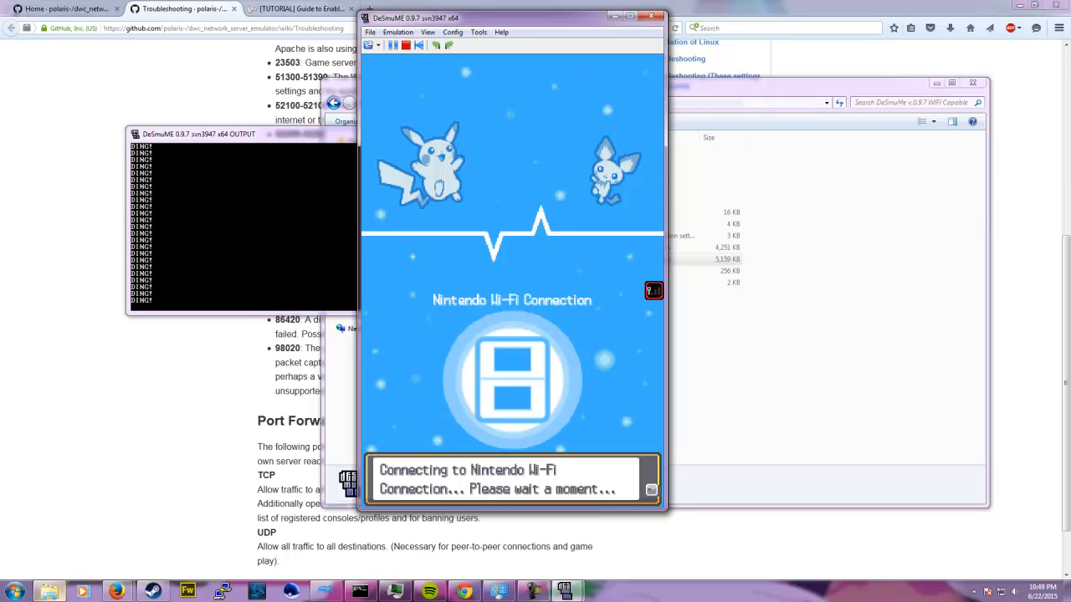
pyautogui.click(534, 591)
pyautogui.click(282, 448)
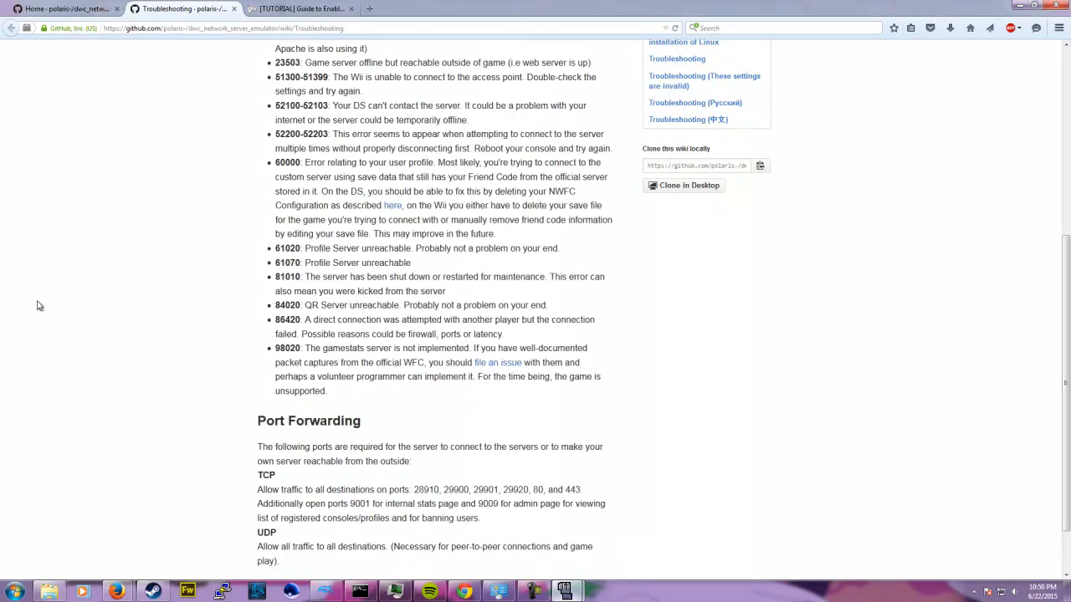
# Review the Error Codes list on the wiki's Troubleshooting page.
pyautogui.scroll(3, 76, 299)
pyautogui.scroll(1, 75, 298)
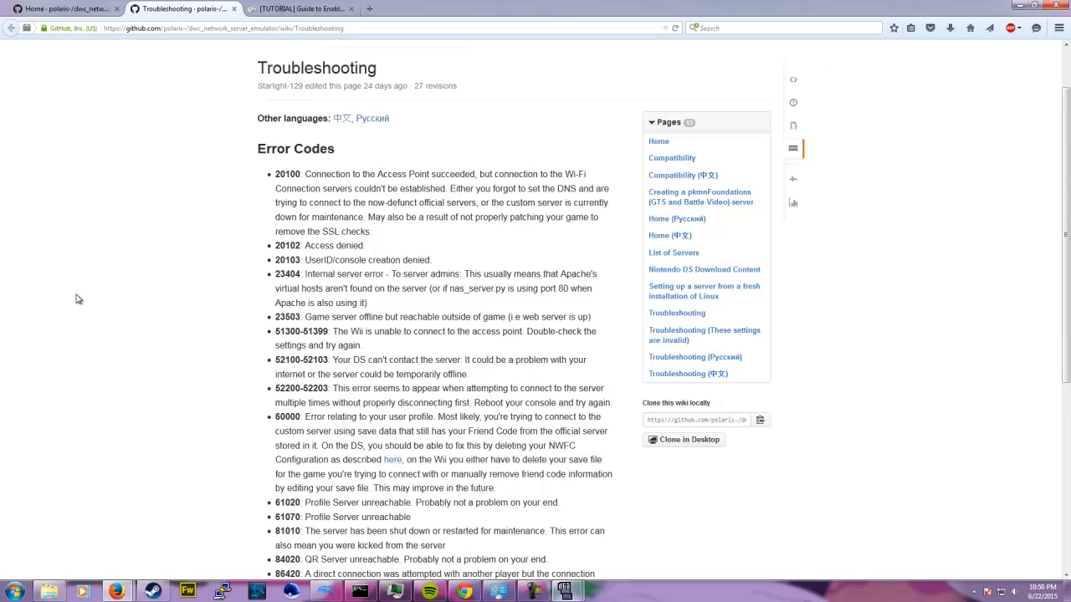
pyautogui.scroll(-4, 92, 311)
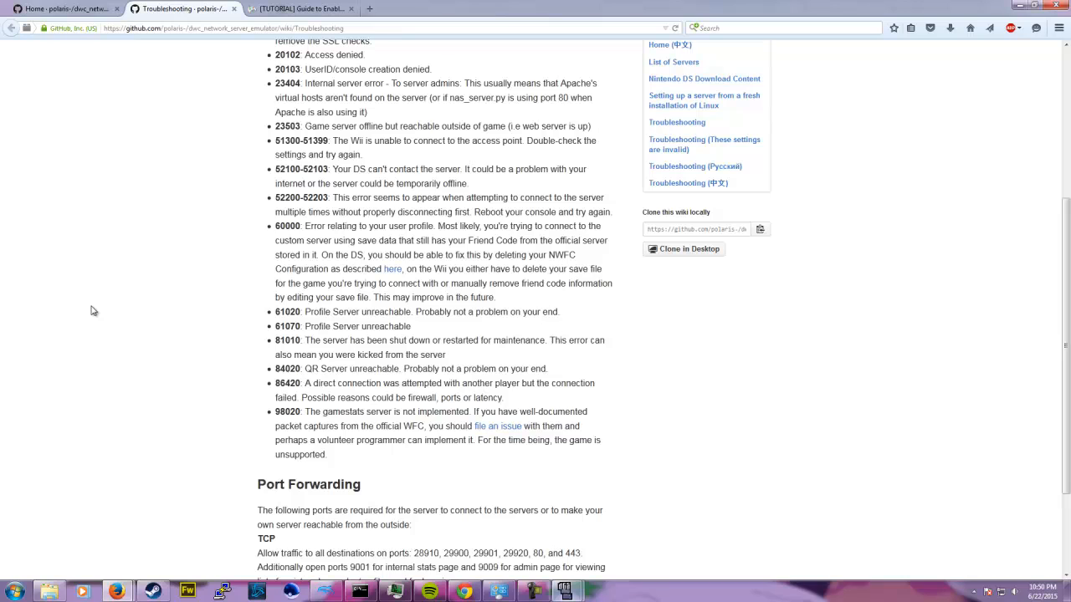
pyautogui.scroll(4, 92, 310)
# Switch to the DWC wiki's Home page, review its Nintendo DS configuration instructions and check the game in DeSmuME.
pyautogui.hotkey('ctrl', 'pageup')
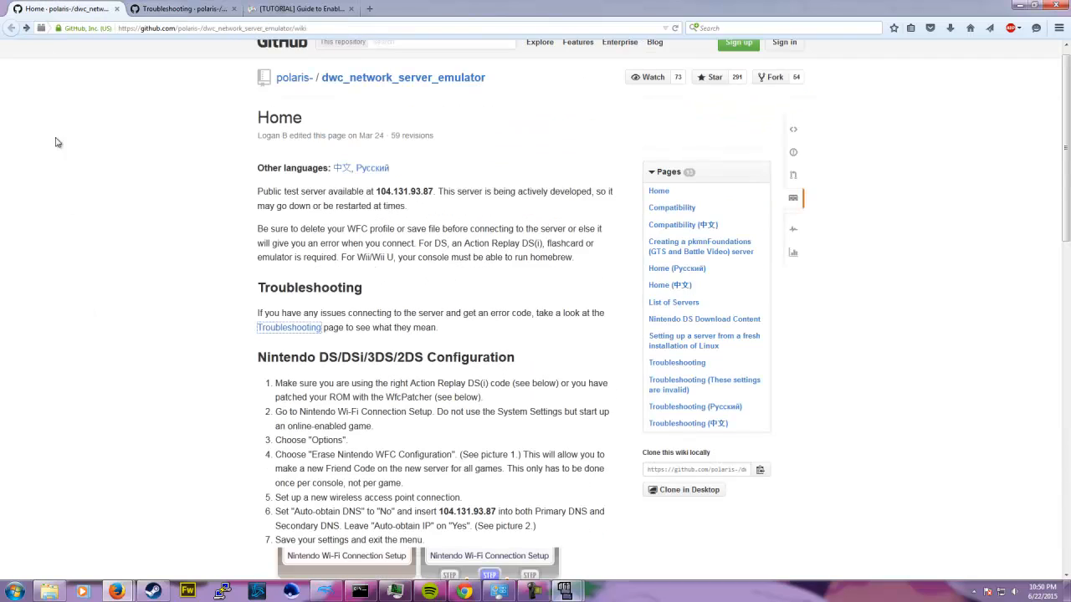
pyautogui.scroll(-10, 74, 268)
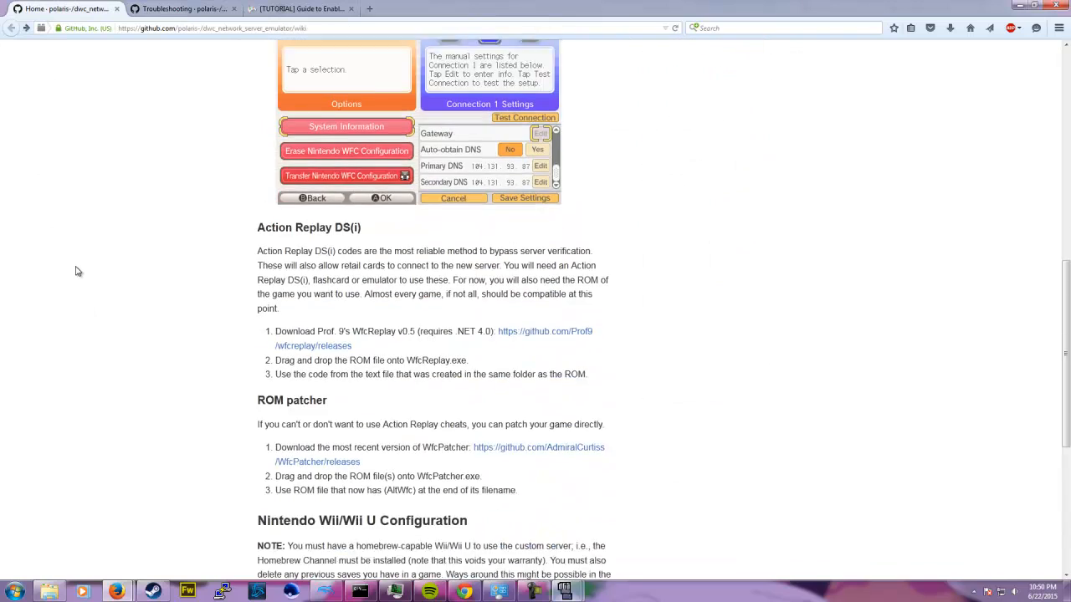
pyautogui.scroll(4, 75, 271)
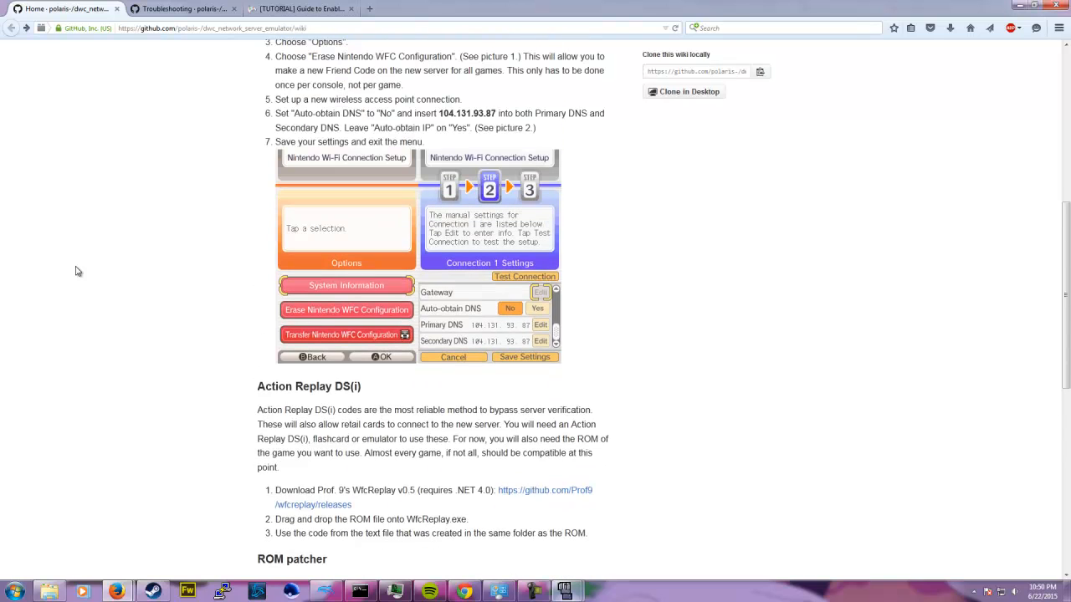
pyautogui.moveTo(574, 593)
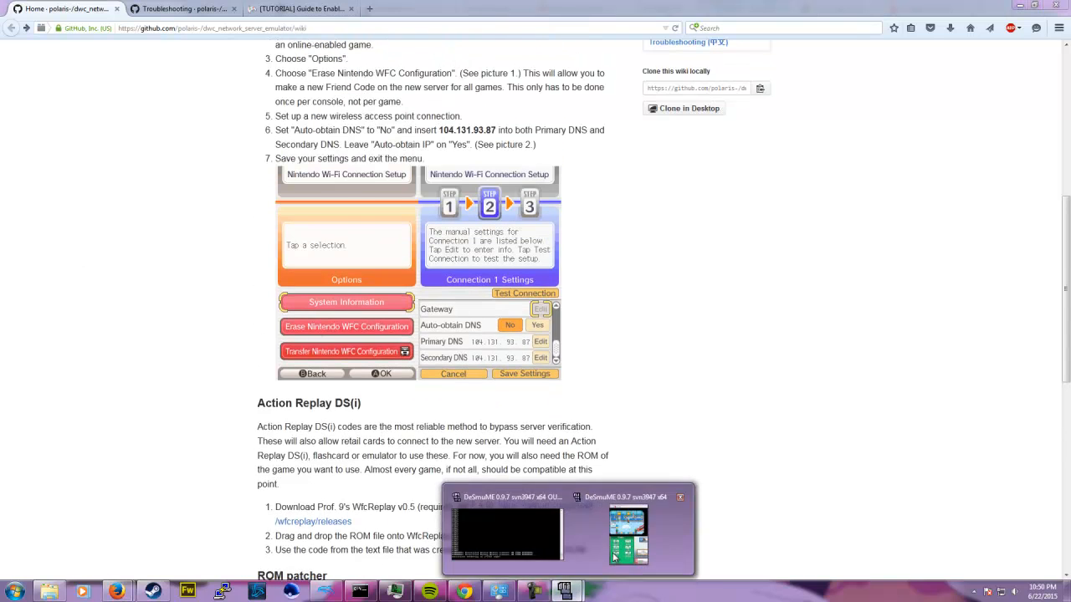
pyautogui.click(621, 540)
pyautogui.click(37, 370)
# Read through the Home page's ROM patcher, Wii/Wii U and USB Loader sections, then its introduction.
pyautogui.scroll(-9, 37, 371)
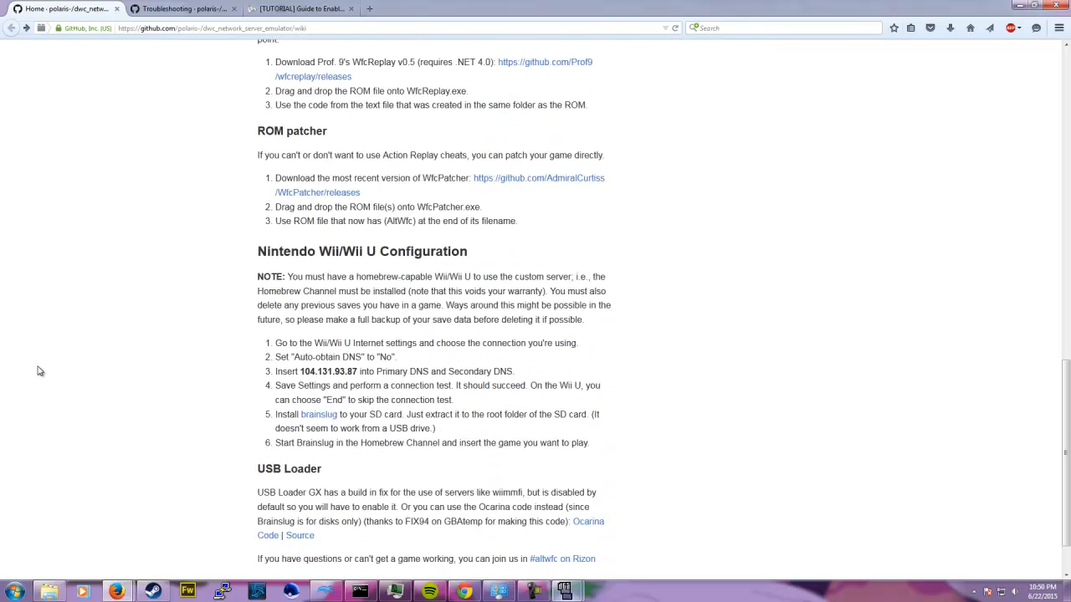
pyautogui.scroll(-2, 39, 370)
pyautogui.scroll(8, 5, 364)
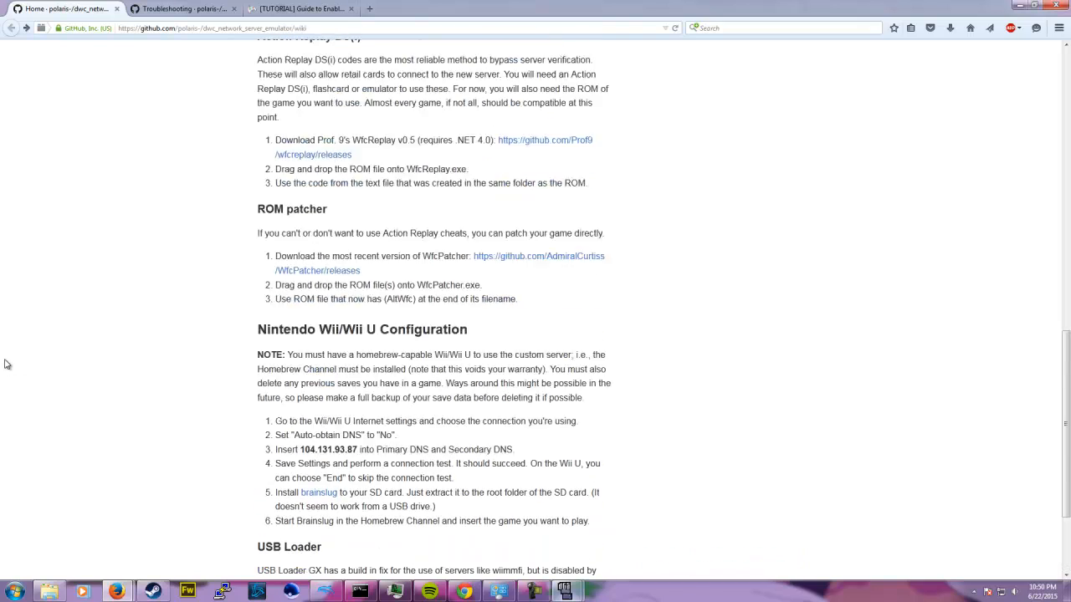
pyautogui.scroll(3, 6, 363)
pyautogui.scroll(-10, 25, 372)
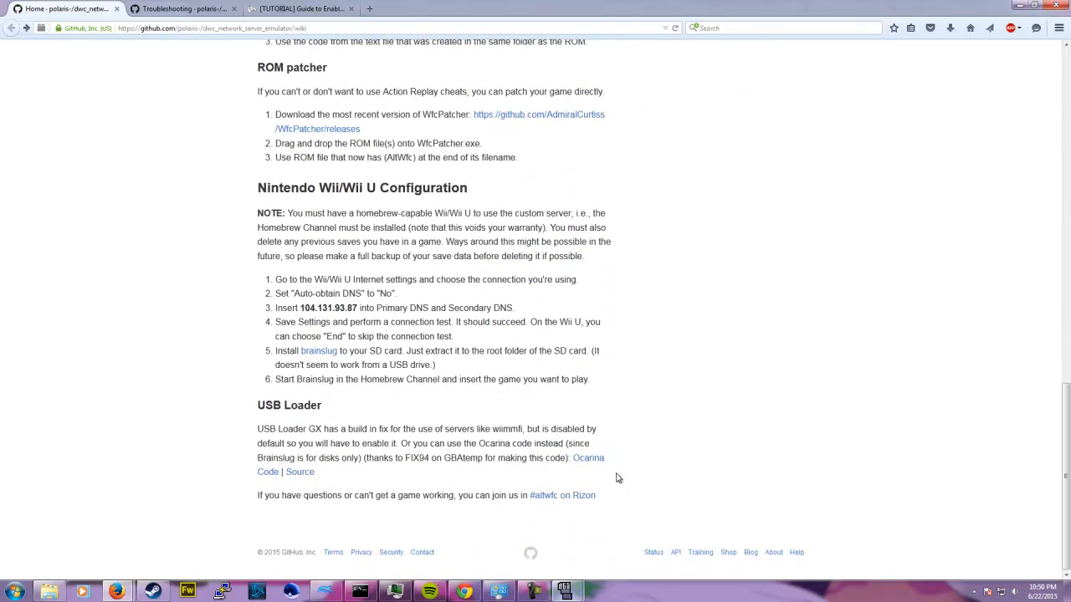
pyautogui.scroll(15, 106, 224)
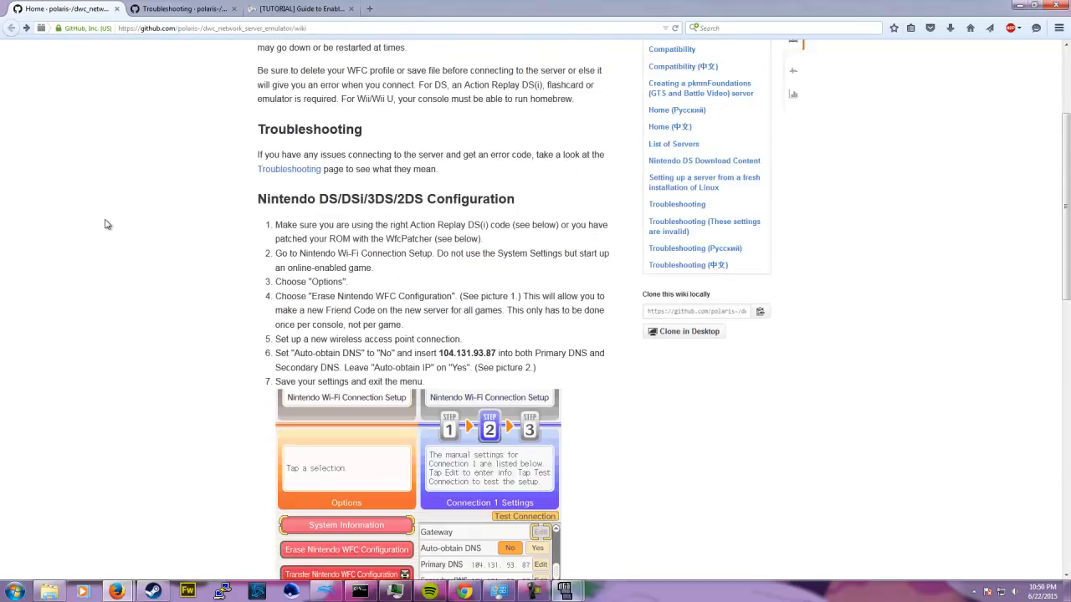
pyautogui.scroll(-1, 98, 229)
pyautogui.scroll(1, 96, 232)
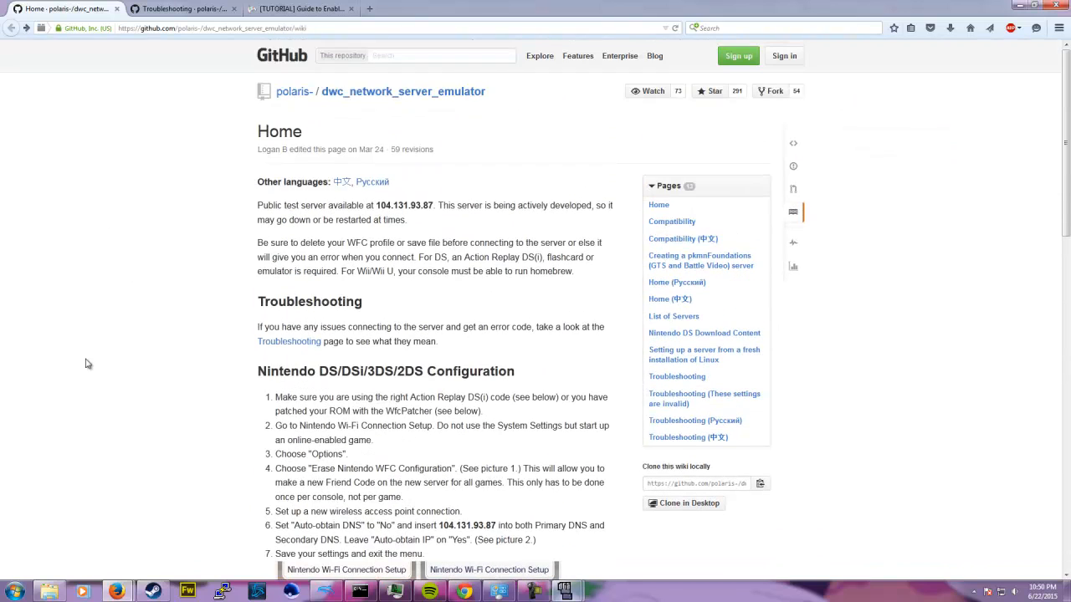
pyautogui.scroll(-1, 97, 363)
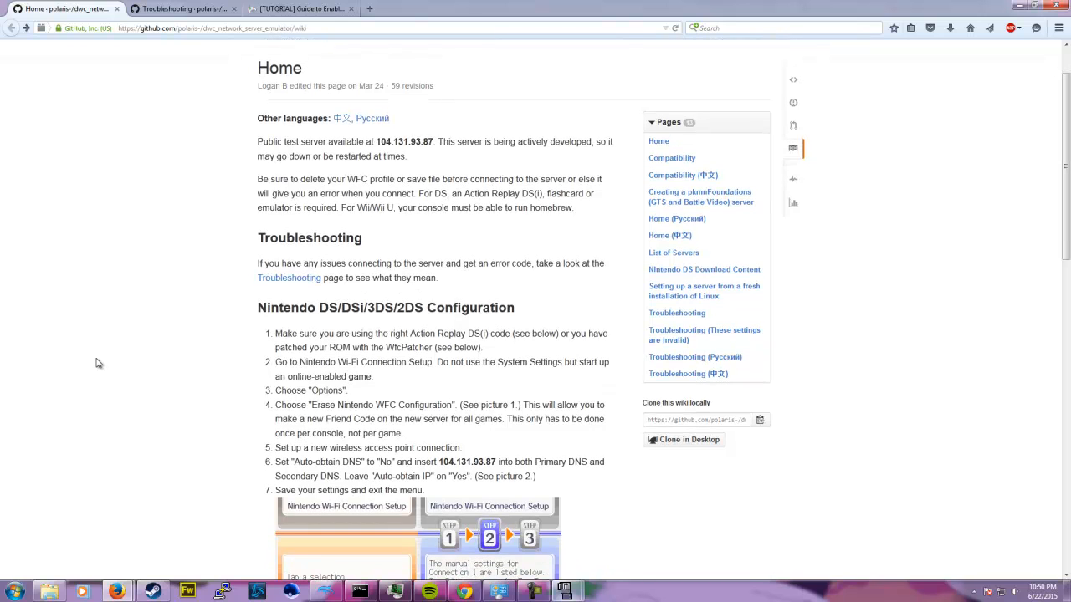
# Check the game in DeSmuME and examine the Home page's note on the public test server's availability.
pyautogui.click(585, 546)
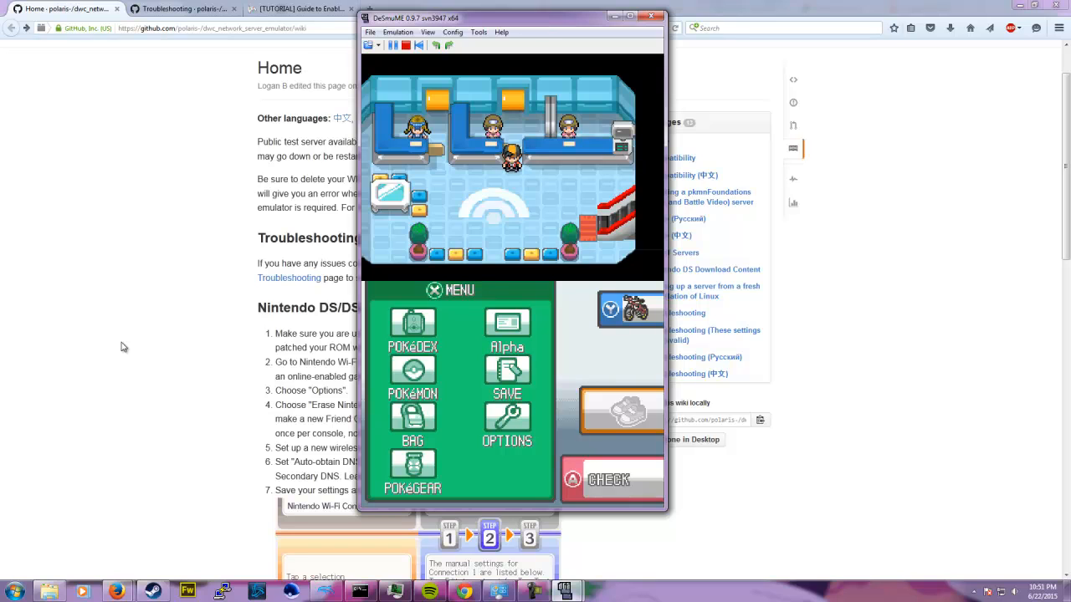
pyautogui.click(121, 346)
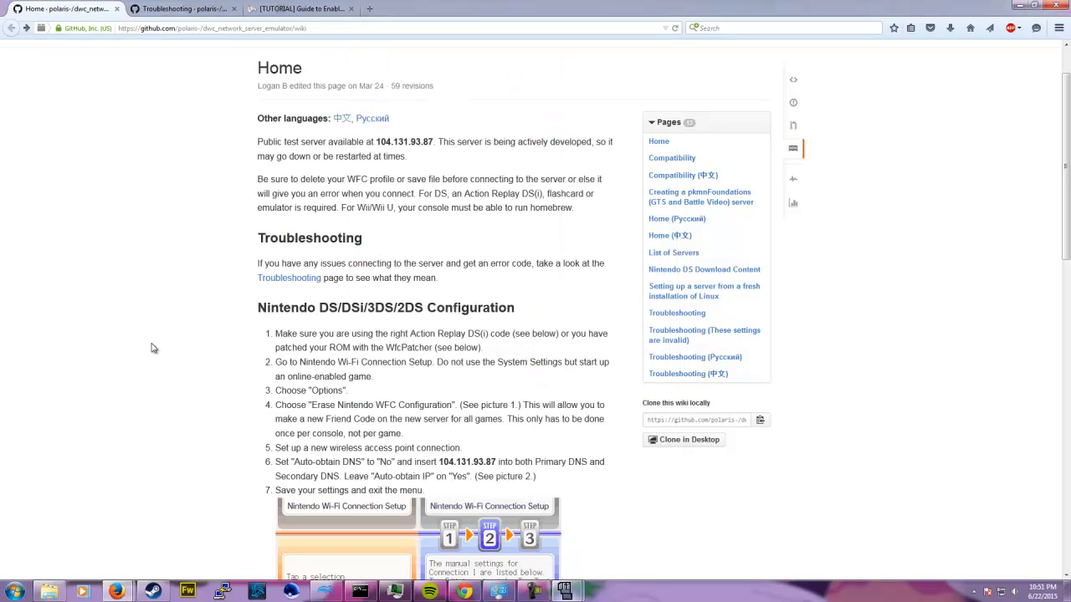
pyautogui.moveTo(408, 158); pyautogui.dragTo(477, 142)
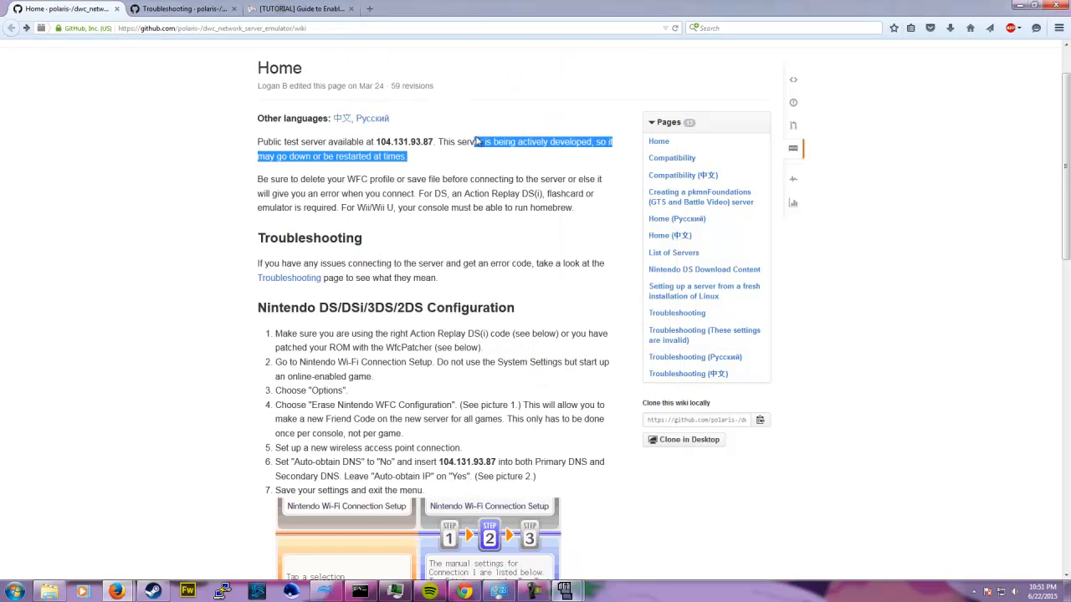
pyautogui.click(477, 142)
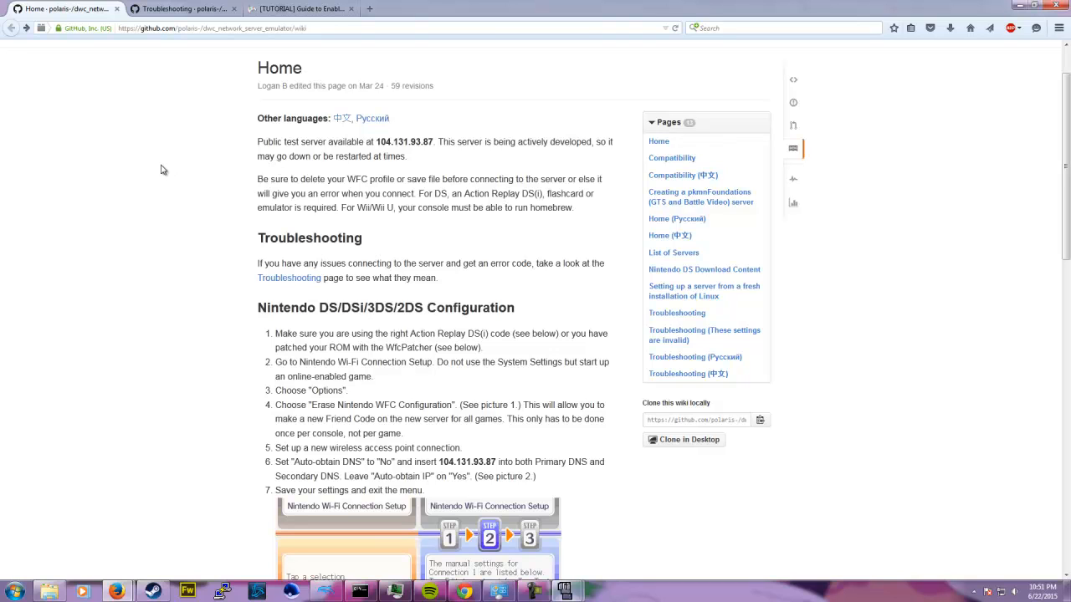
# Return to DeSmuME, reload the recently used Pokemon SoulSilver ROM and skip the intro to the title screen.
pyautogui.click(603, 573)
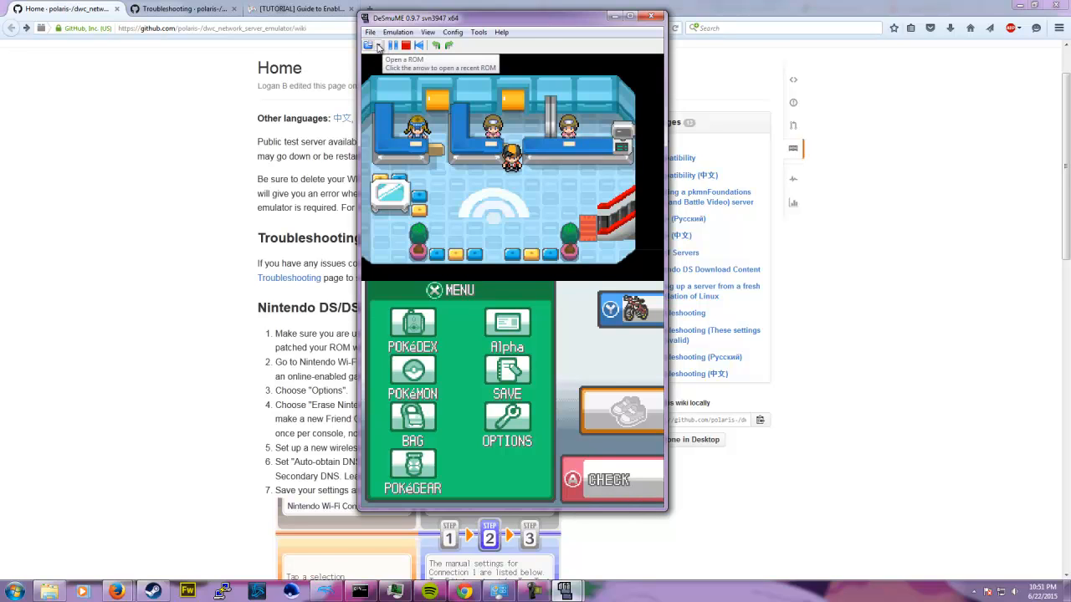
pyautogui.click(378, 46)
pyautogui.click(410, 58)
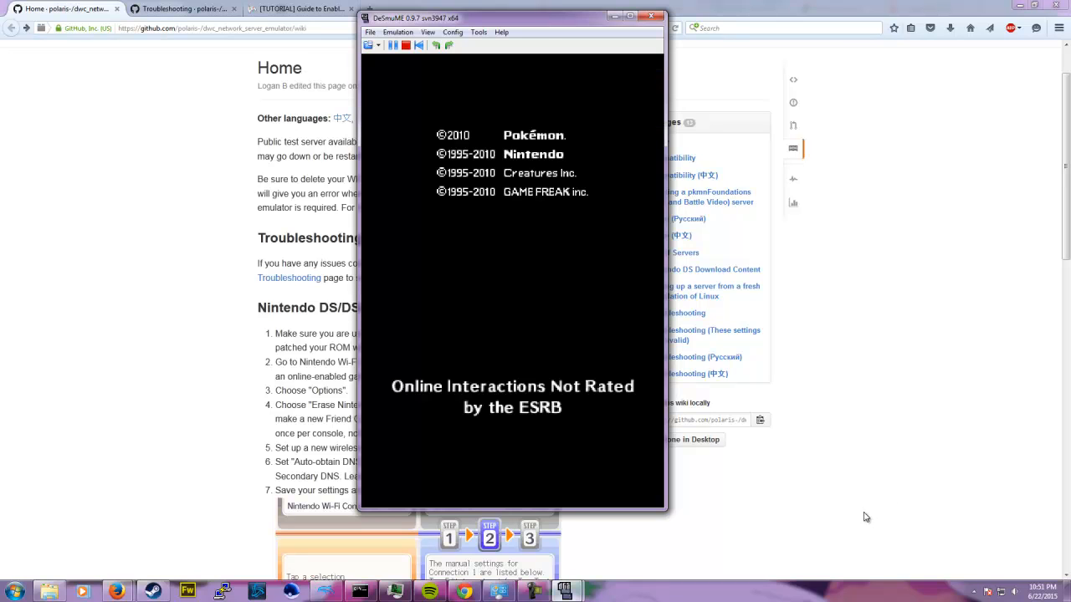
pyautogui.click(625, 465)
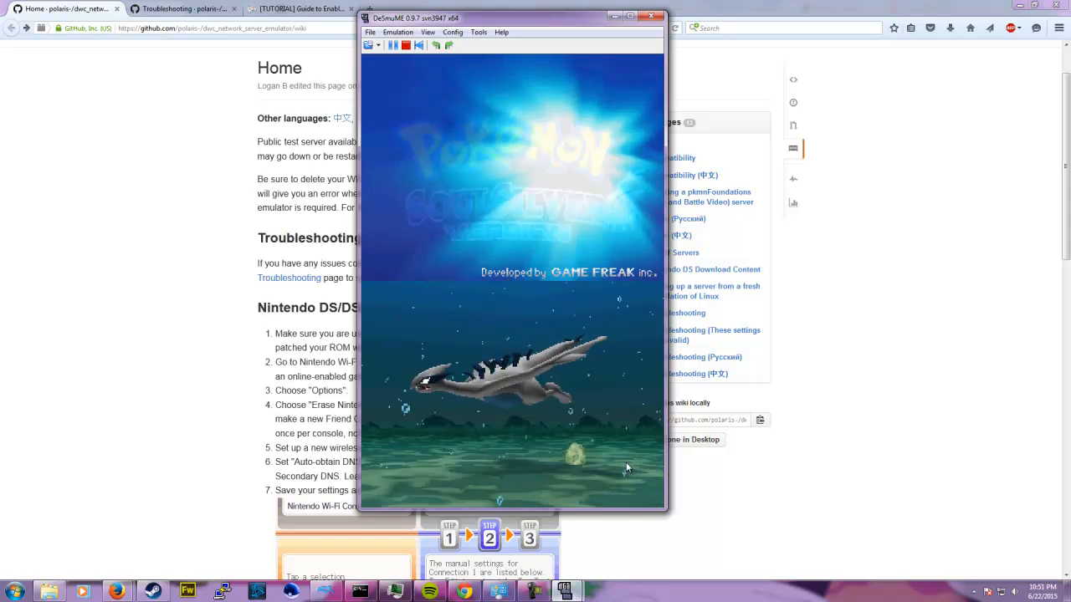
# Enter the game's main menu and open the Nintendo Wi-Fi Connection Settings through to the connection setup.
pyautogui.click(626, 465)
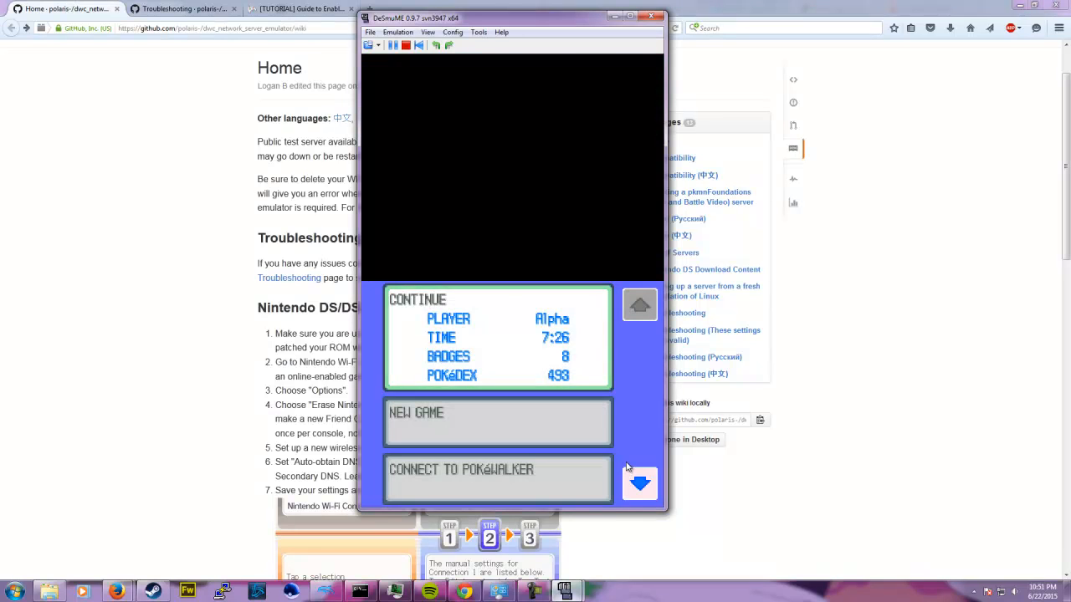
pyautogui.press('Down')
pyautogui.press('Down')
pyautogui.press('Down')
pyautogui.press('Down')
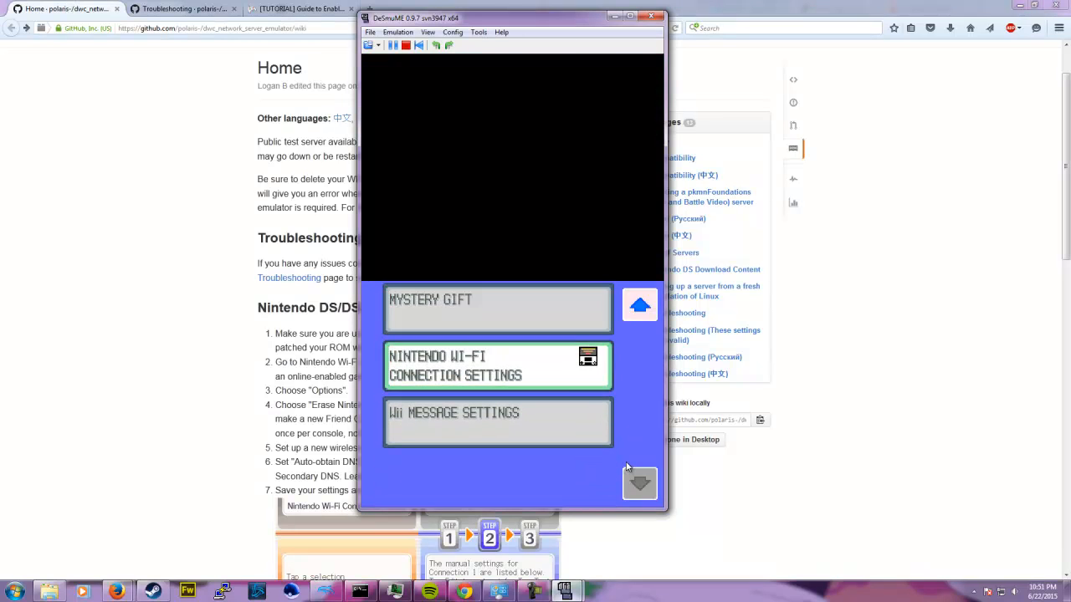
pyautogui.click(574, 377)
pyautogui.click(498, 428)
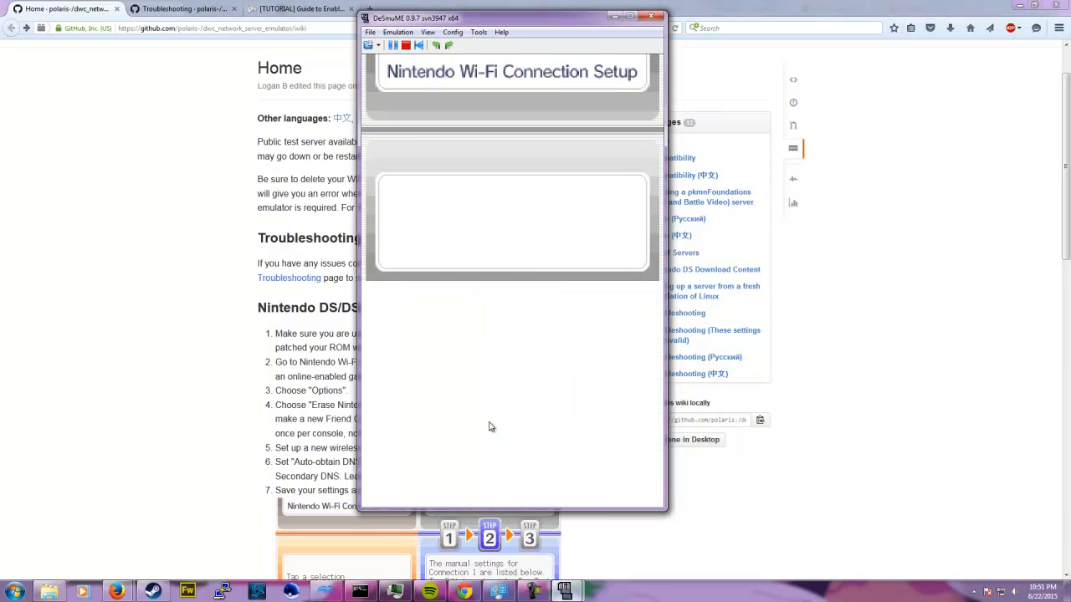
# Erase the Connection 1 settings and set the connection up again by searching for and choosing the SoftAP access point.
pyautogui.click(428, 401)
pyautogui.press('x')
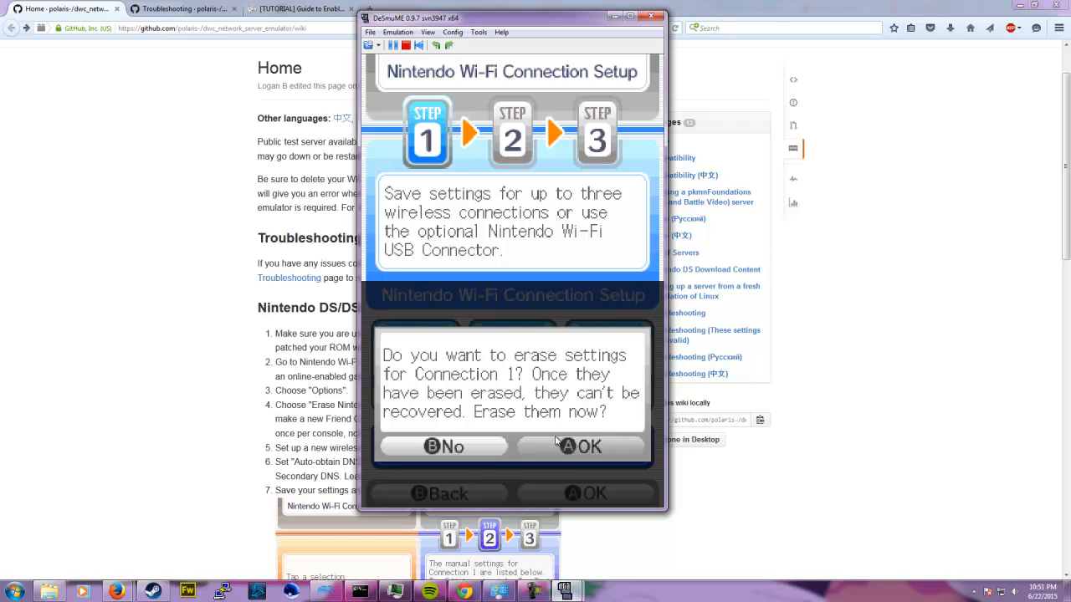
pyautogui.click(427, 341)
pyautogui.click(501, 364)
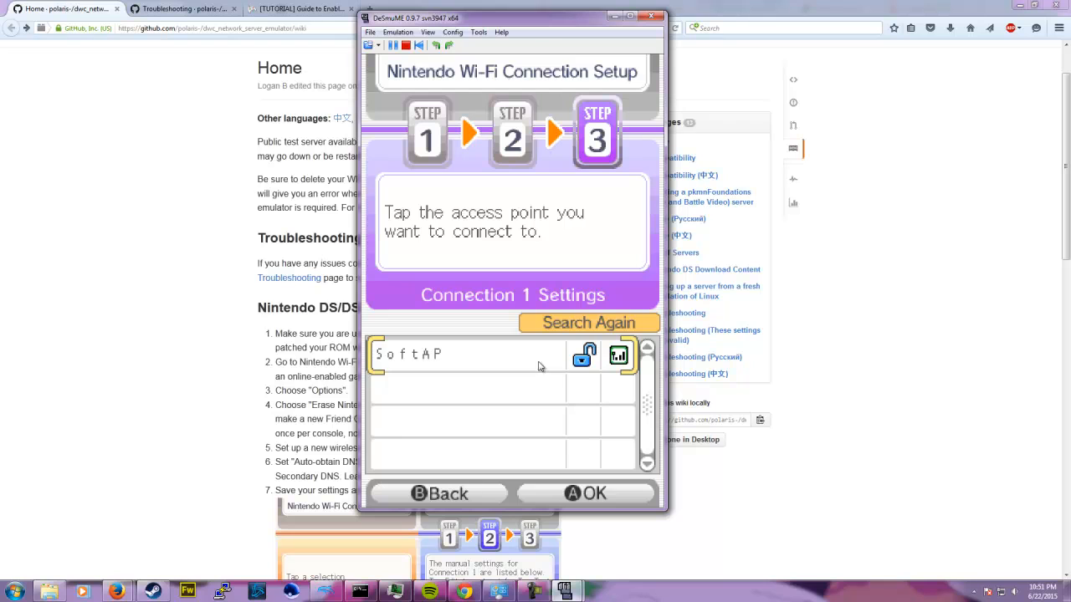
pyautogui.click(545, 368)
pyautogui.click(574, 451)
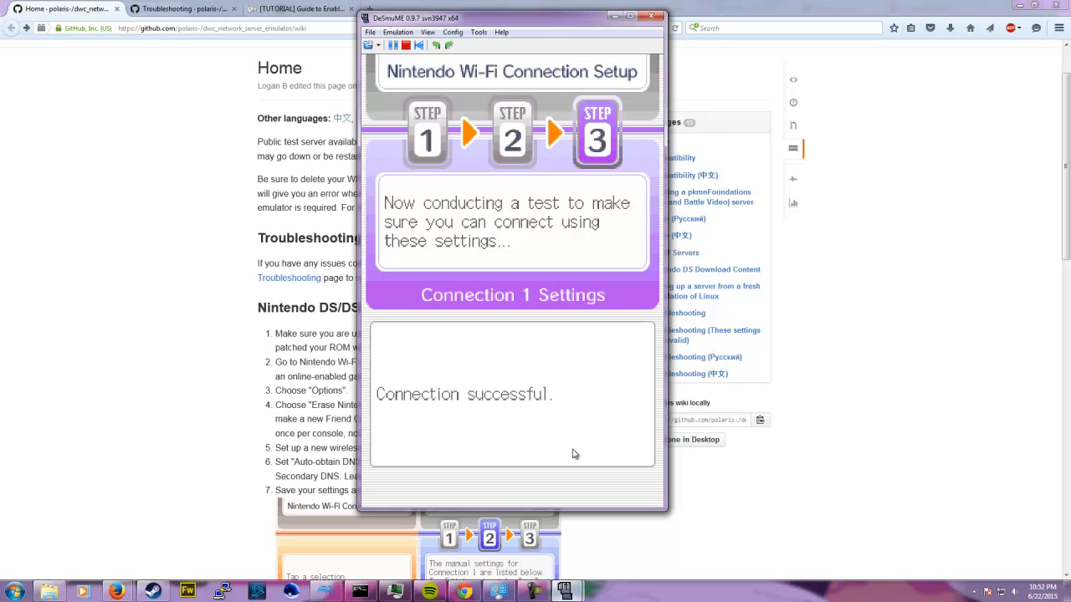
# Reopen Connection 1's manual settings at the DNS entries and place the DeSmuME window beside the wiki's configuration instructions.
pyautogui.click(505, 405)
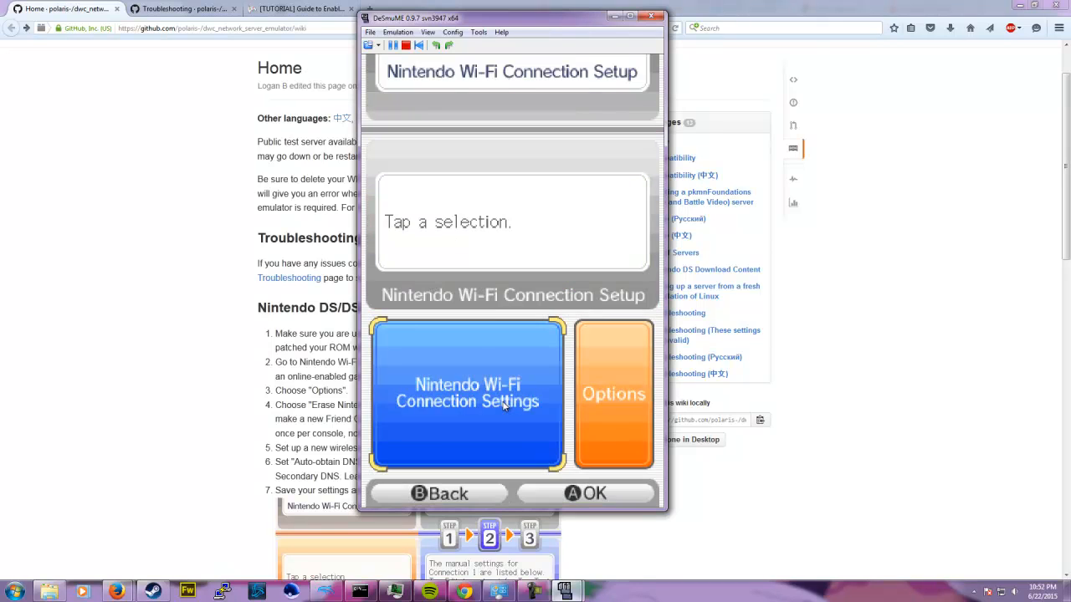
pyautogui.click(436, 358)
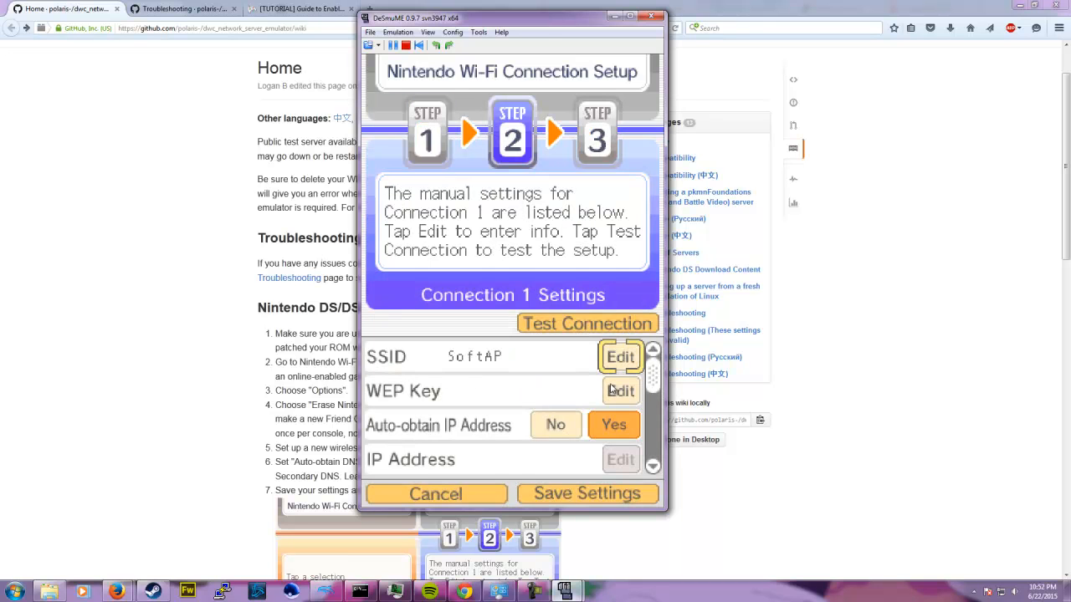
pyautogui.moveTo(652, 377); pyautogui.dragTo(629, 469)
pyautogui.click(226, 299)
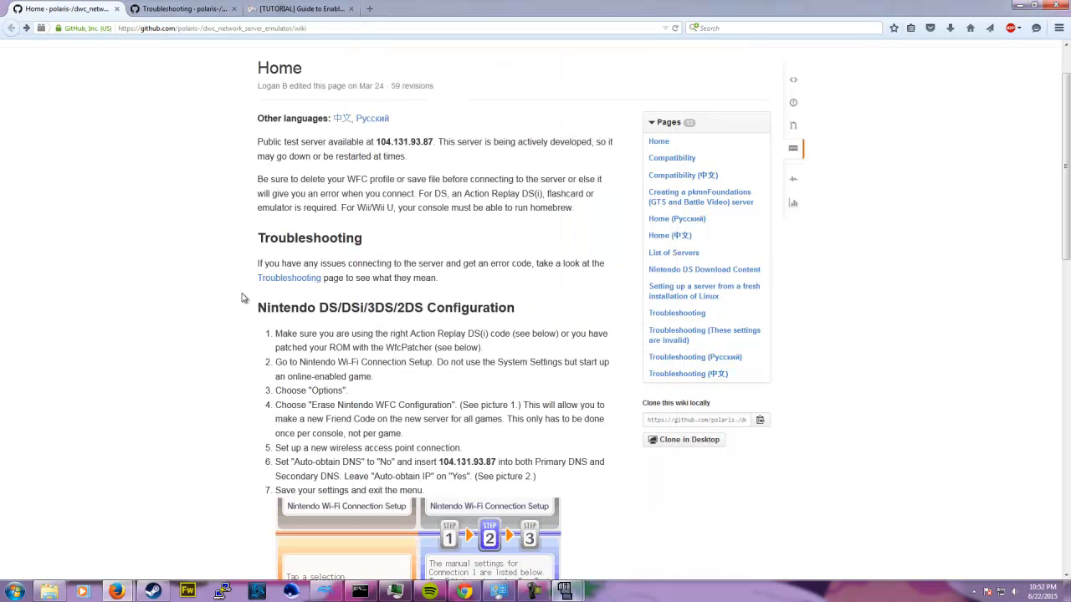
pyautogui.moveTo(566, 591)
pyautogui.click(587, 546)
pyautogui.moveTo(571, 19); pyautogui.dragTo(743, 26)
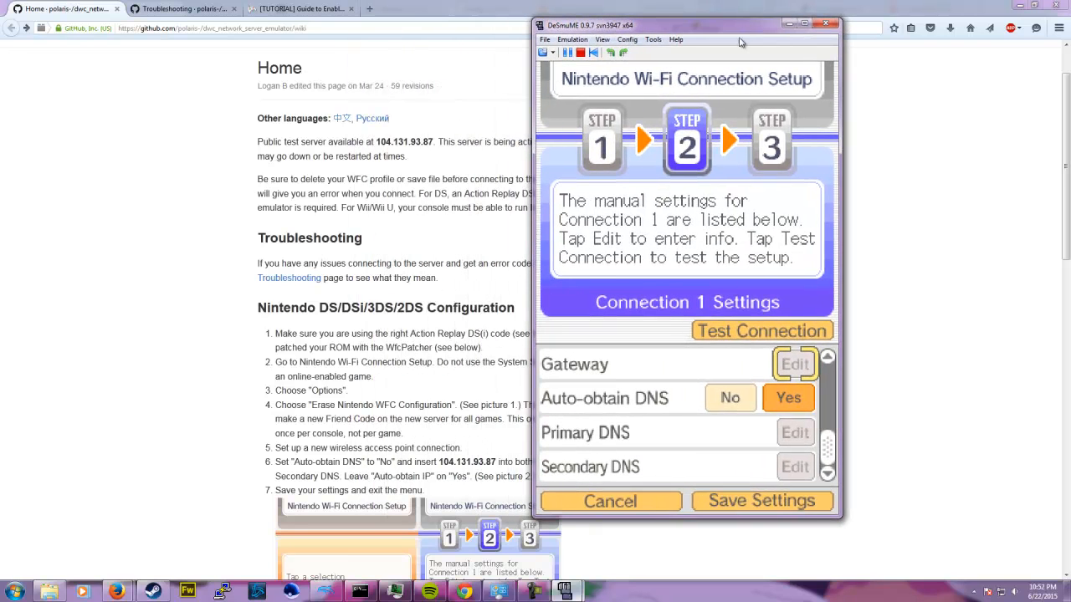
# Disable Auto-obtain DNS for Connection 1 and set the primary DNS to 104.131.93.87.
pyautogui.click(731, 398)
pyautogui.click(795, 433)
pyautogui.click(643, 447)
pyautogui.click(652, 472)
pyautogui.click(656, 420)
pyautogui.click(657, 446)
pyautogui.click(720, 446)
pyautogui.click(660, 445)
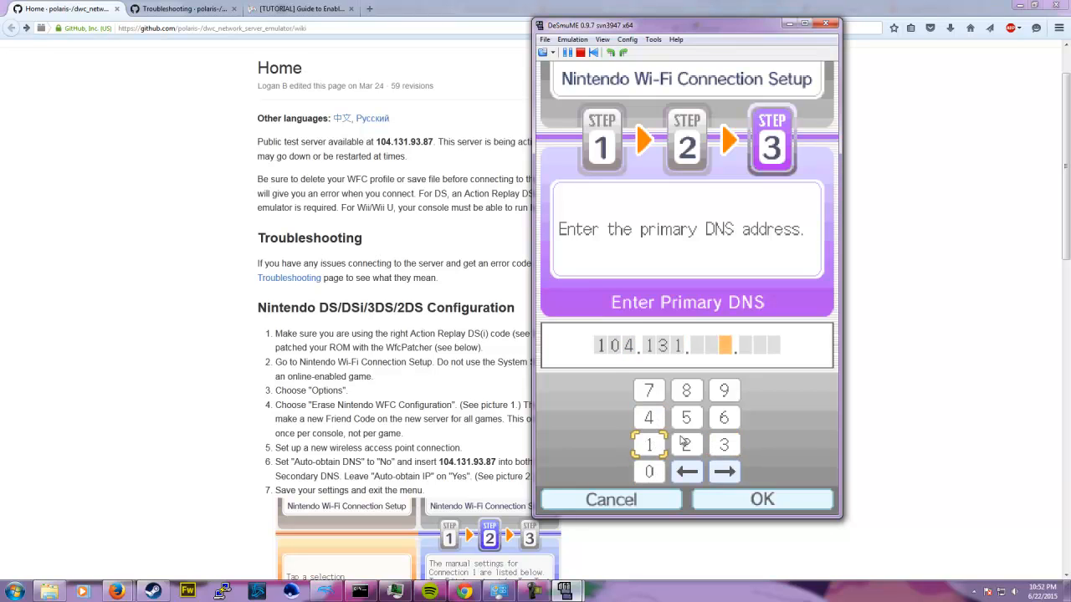
pyautogui.click(728, 397)
pyautogui.click(726, 452)
pyautogui.click(659, 391)
pyautogui.click(659, 391)
pyautogui.click(763, 500)
pyautogui.click(761, 497)
# Set Connection 1's secondary DNS to 104.131.93.87 and save the connection settings.
pyautogui.click(795, 466)
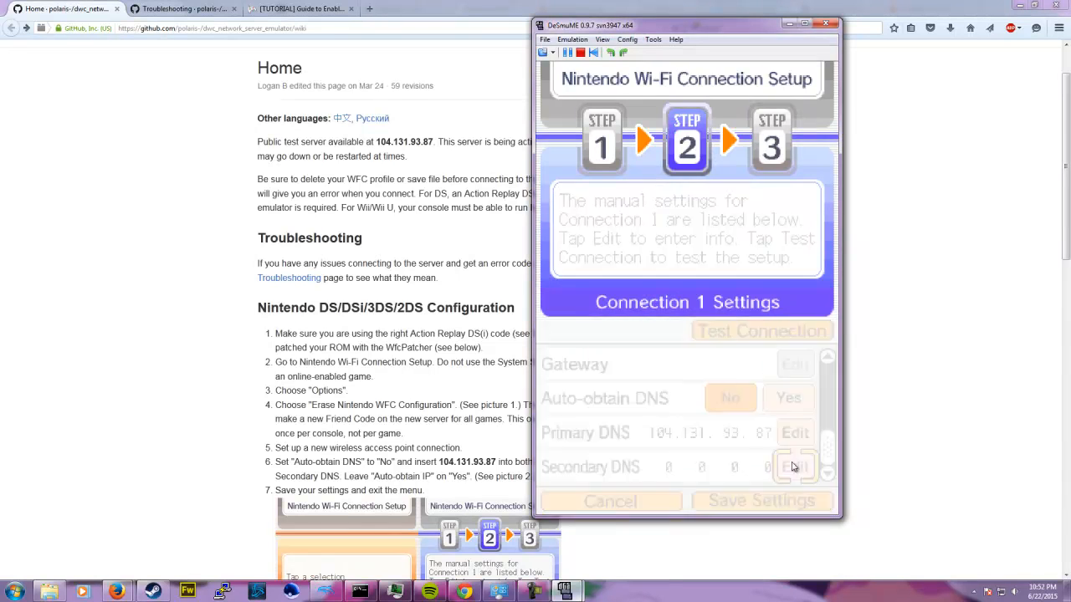
pyautogui.click(649, 445)
pyautogui.click(648, 472)
pyautogui.click(649, 417)
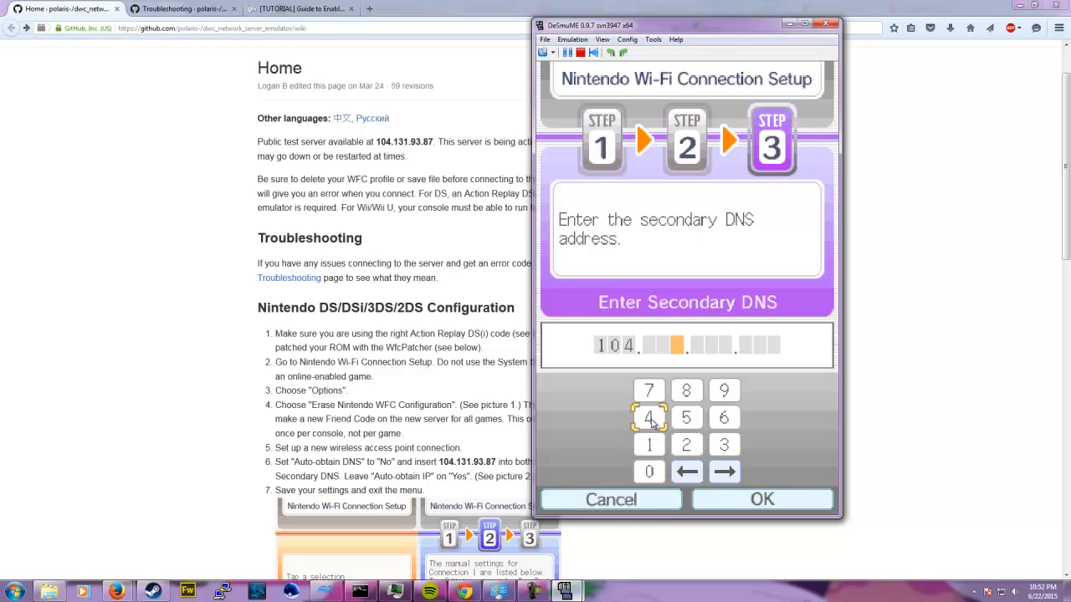
pyautogui.click(649, 444)
pyautogui.click(742, 456)
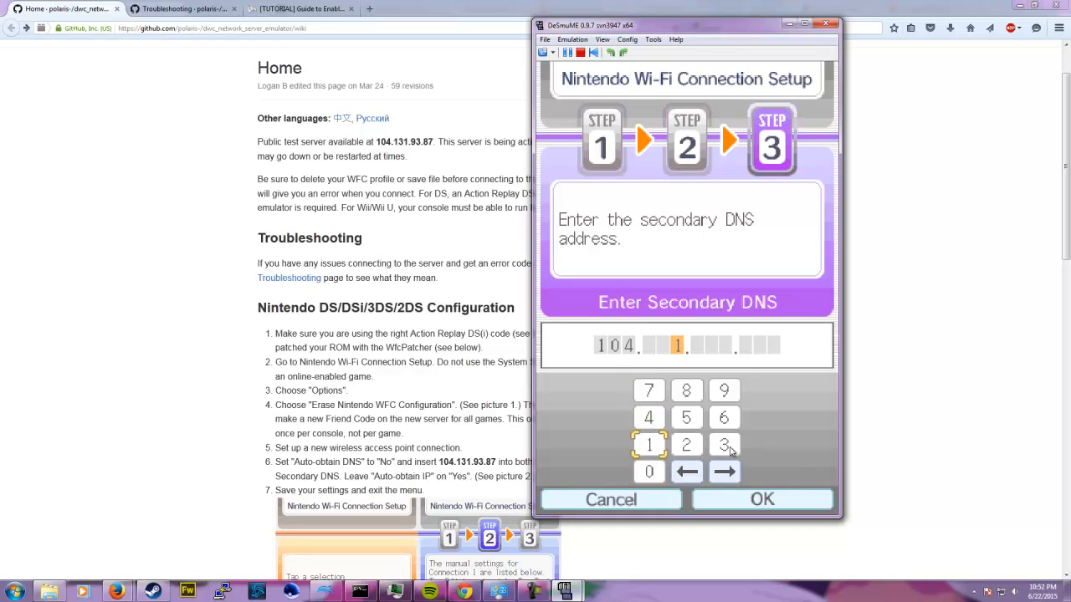
pyautogui.click(658, 444)
pyautogui.click(723, 391)
pyautogui.click(724, 445)
pyautogui.click(688, 390)
pyautogui.click(648, 390)
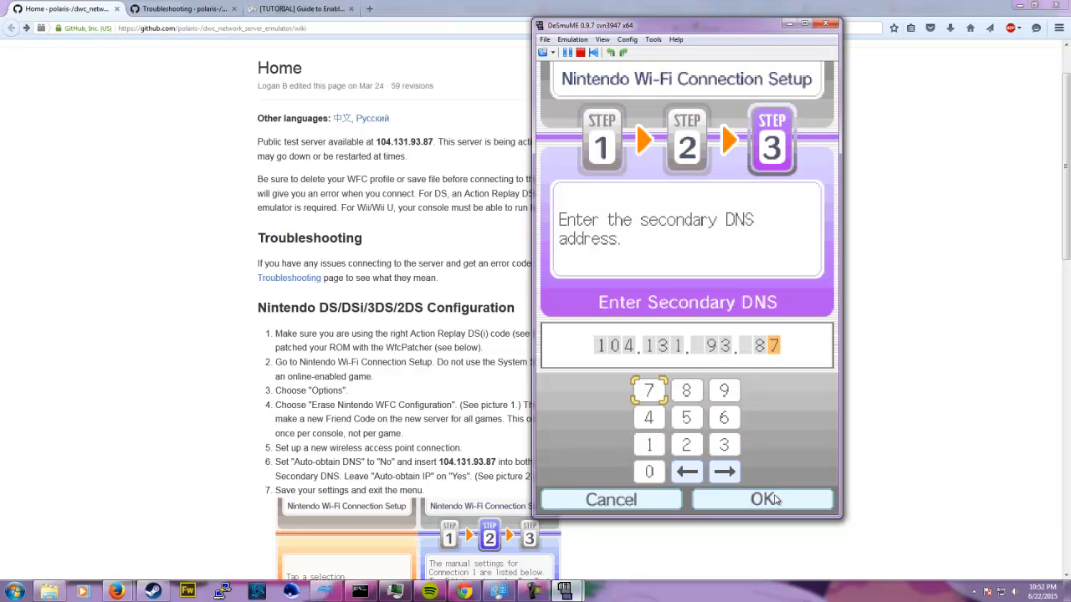
pyautogui.click(765, 499)
pyautogui.click(770, 497)
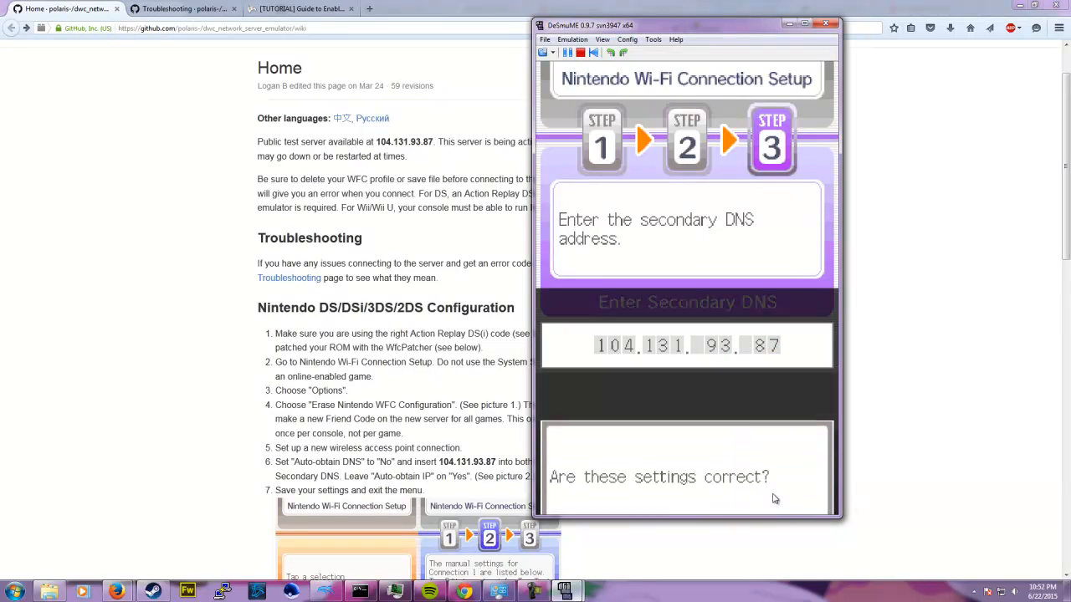
pyautogui.click(768, 502)
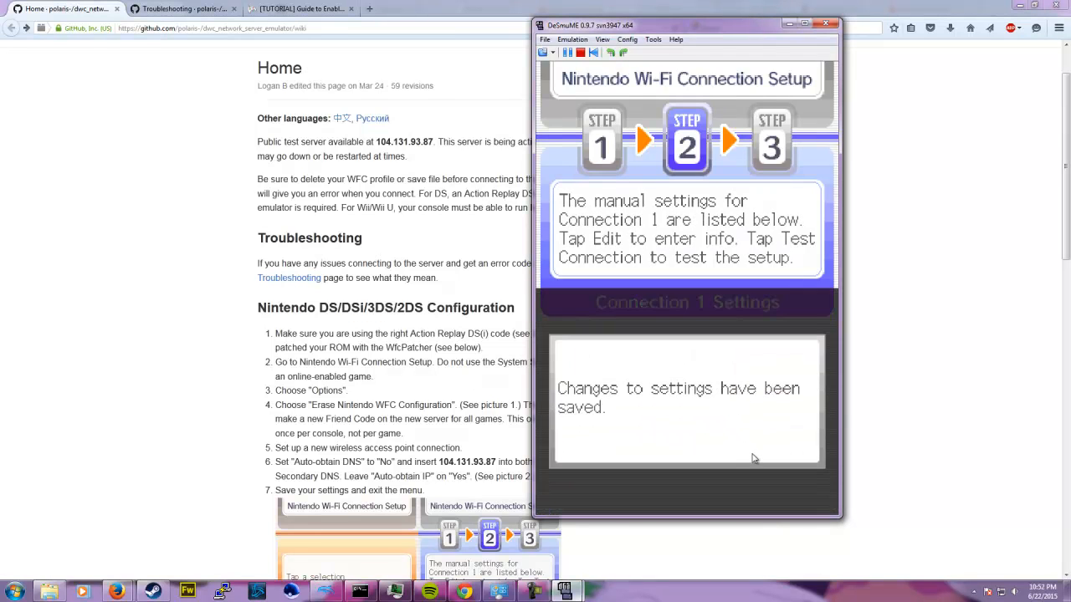
# Exit the Nintendo Wi-Fi Connection Setup and continue the saved game from the main menu.
pyautogui.click(684, 486)
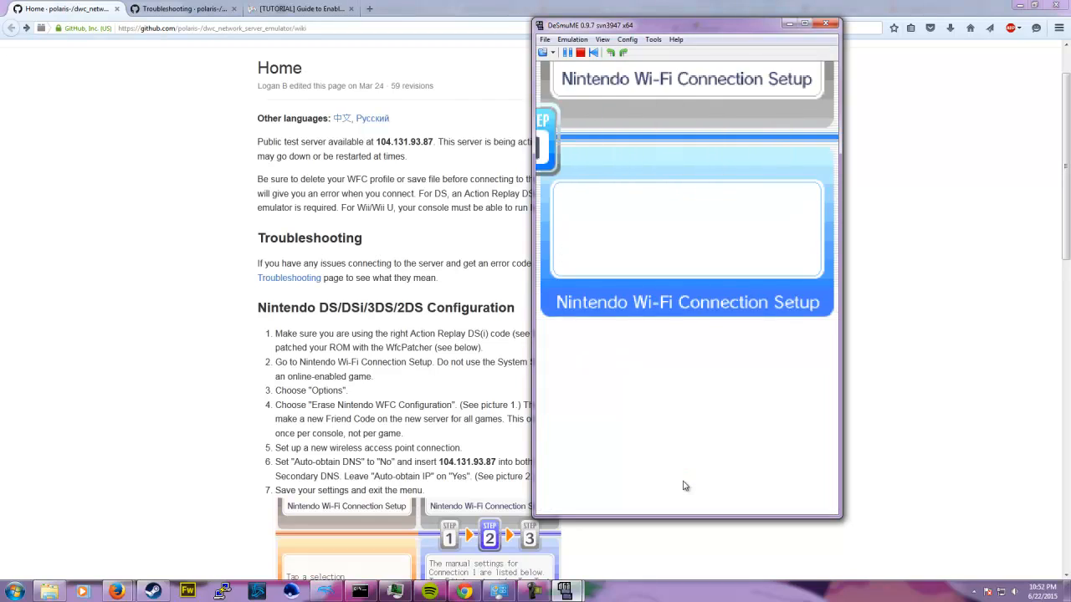
pyautogui.click(683, 486)
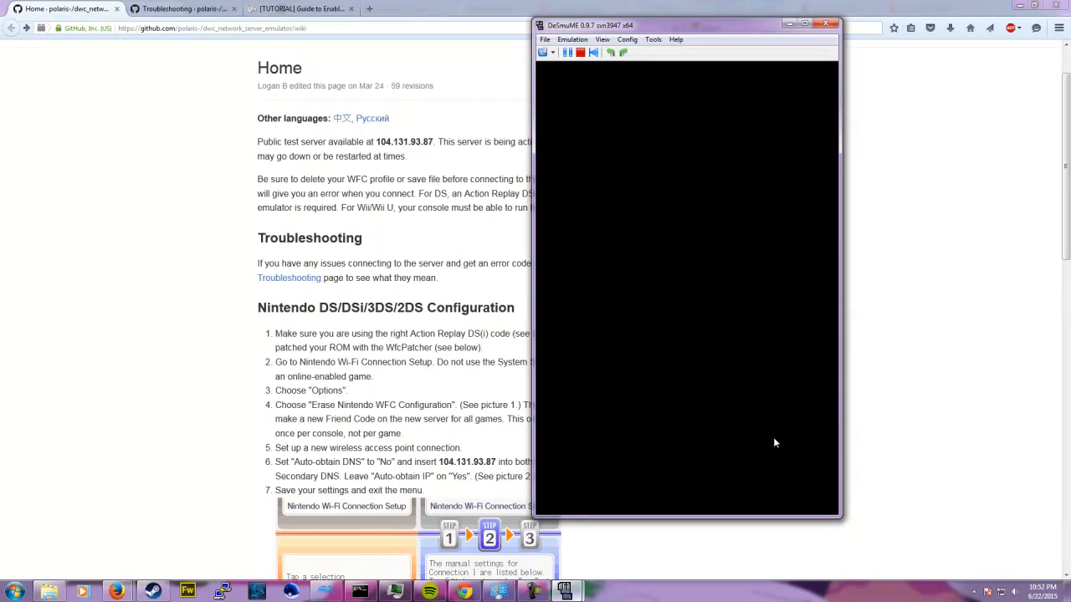
pyautogui.click(773, 443)
pyautogui.click(816, 443)
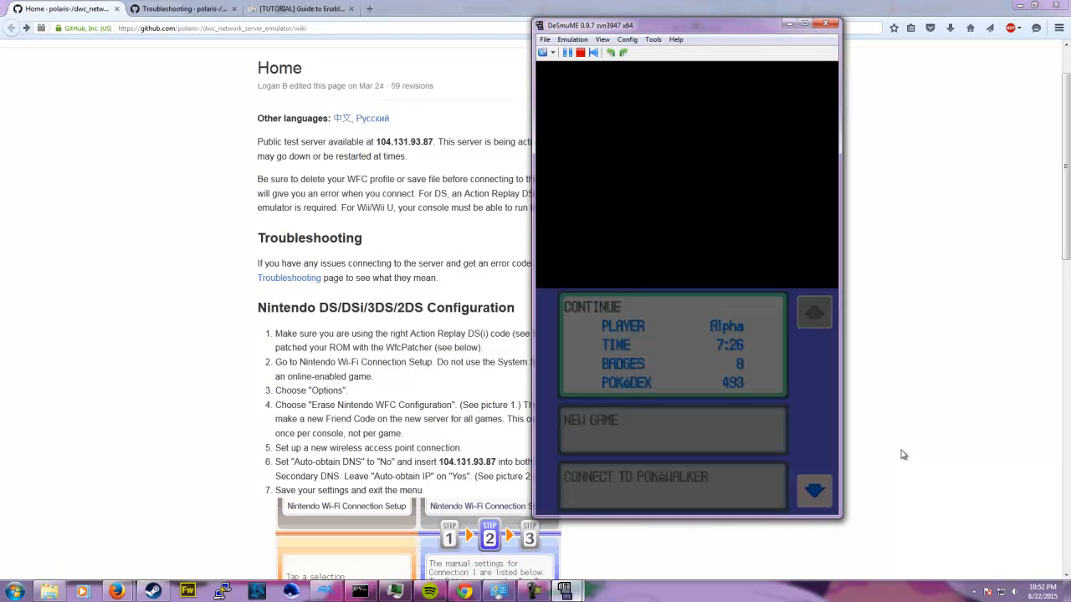
pyautogui.press('x')
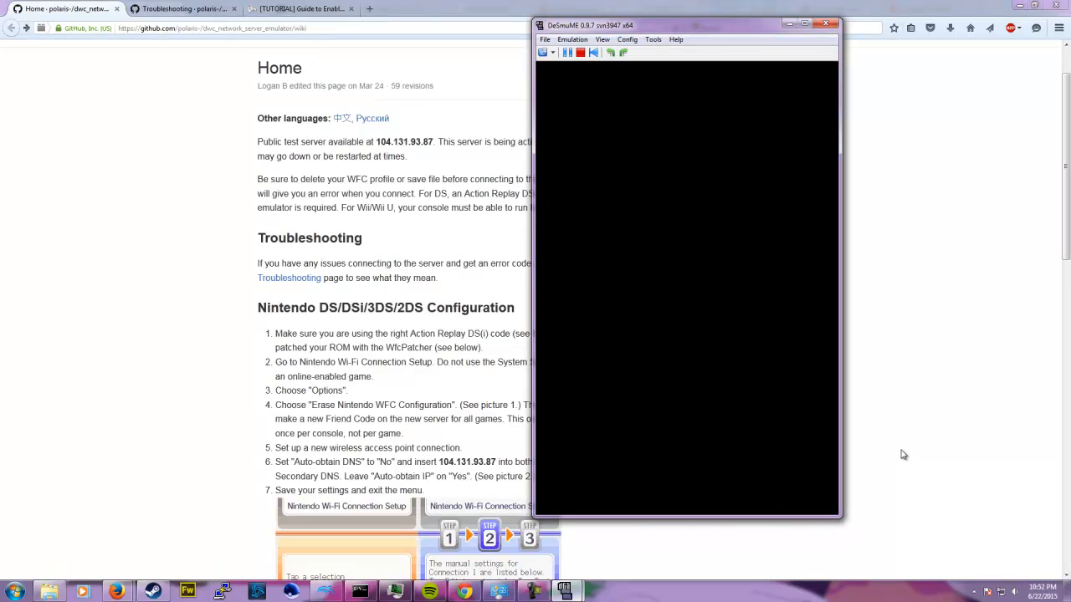
# Talk to the Wi-Fi attendant in Goldenrod City, agree to use Nintendo Wi-Fi Connection, save the game and go online.
pyautogui.press('x')
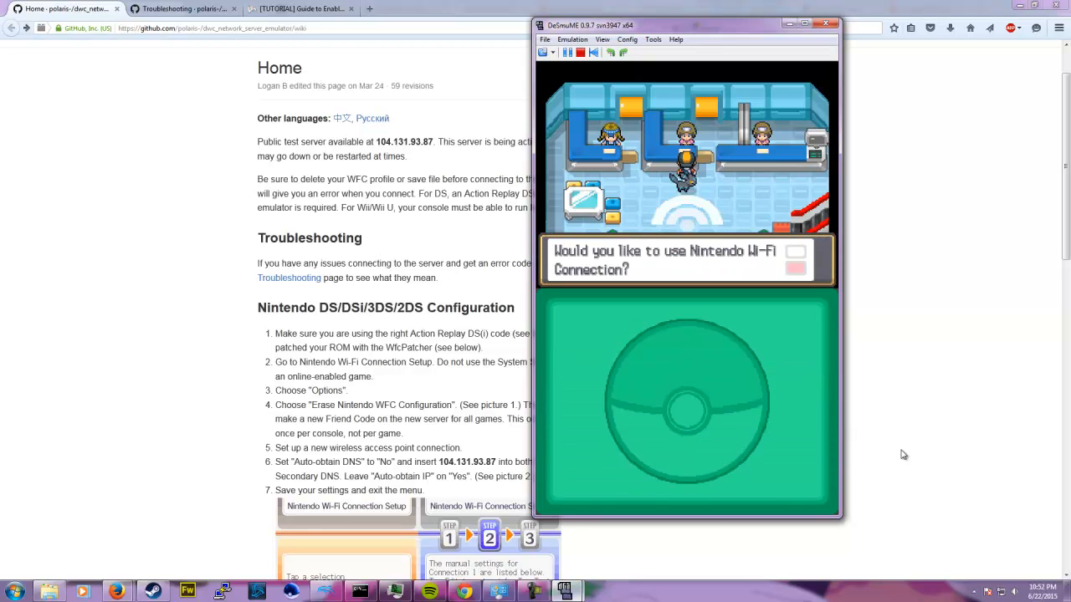
pyautogui.press('x')
pyautogui.press('x')
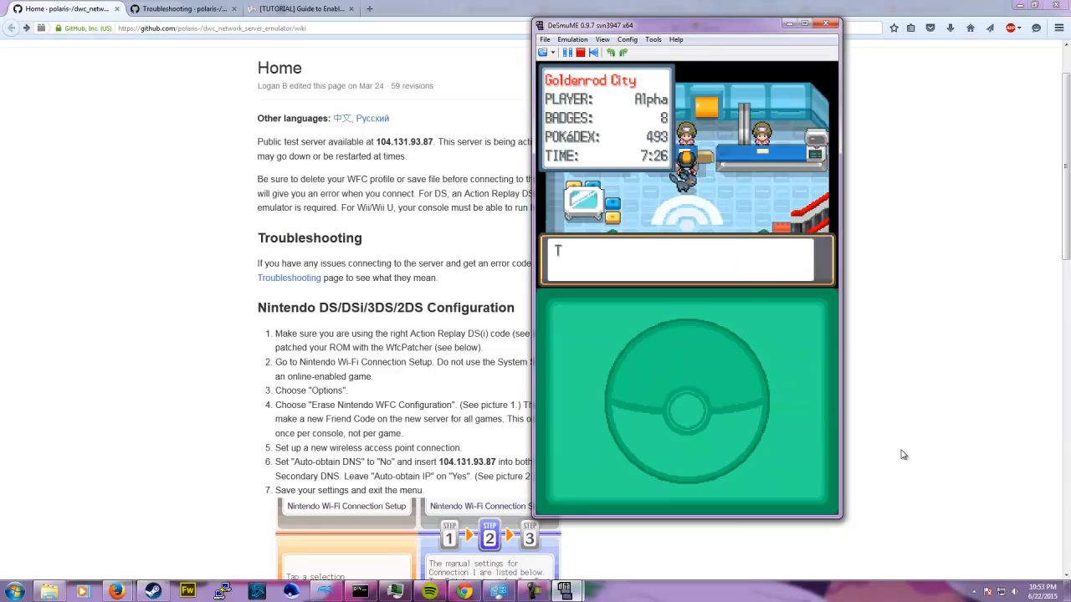
pyautogui.press('x')
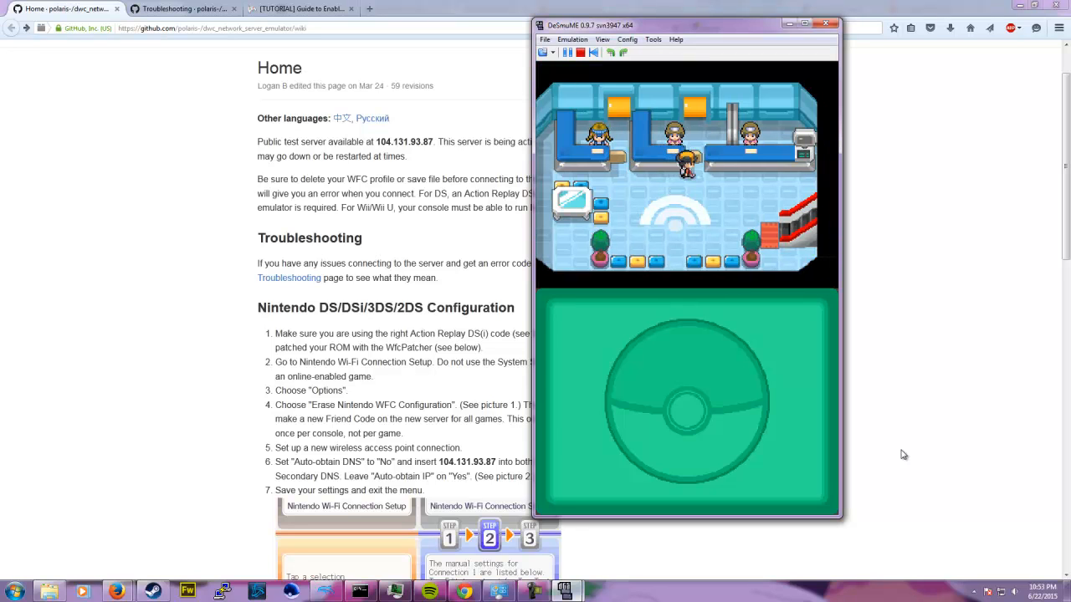
pyautogui.press('Up')
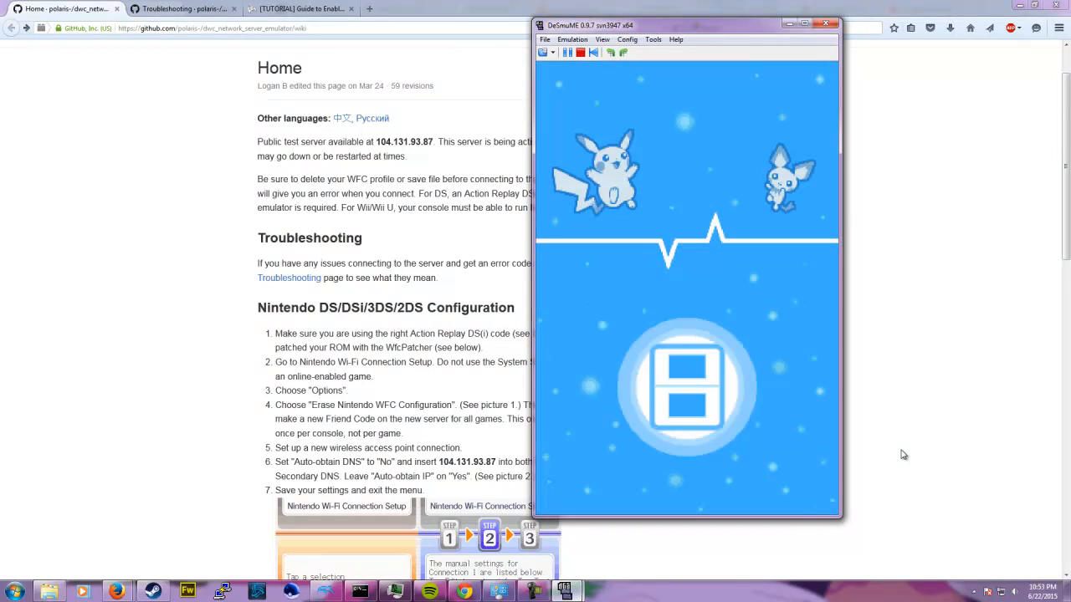
pyautogui.press('x')
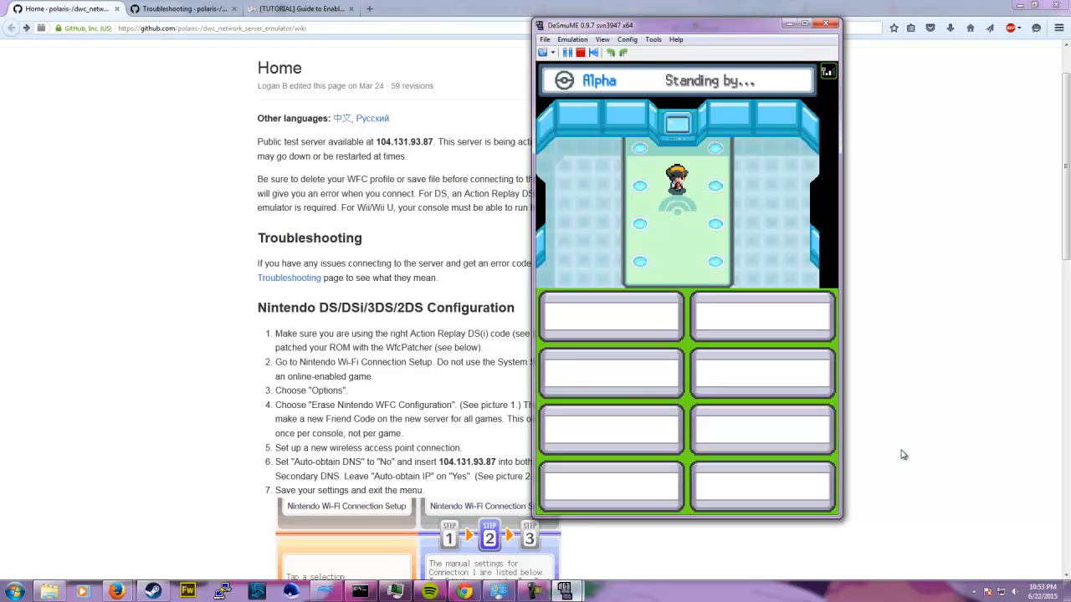
# Walk the character around the online Wi-Fi room to check that the connection works.
pyautogui.press('Up')
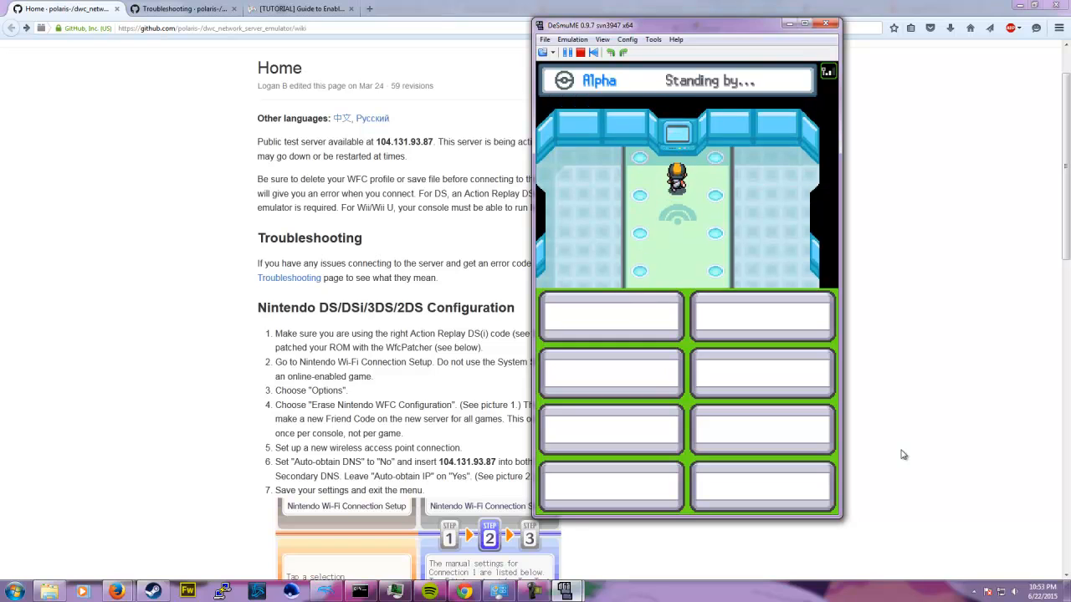
pyautogui.press('Left')
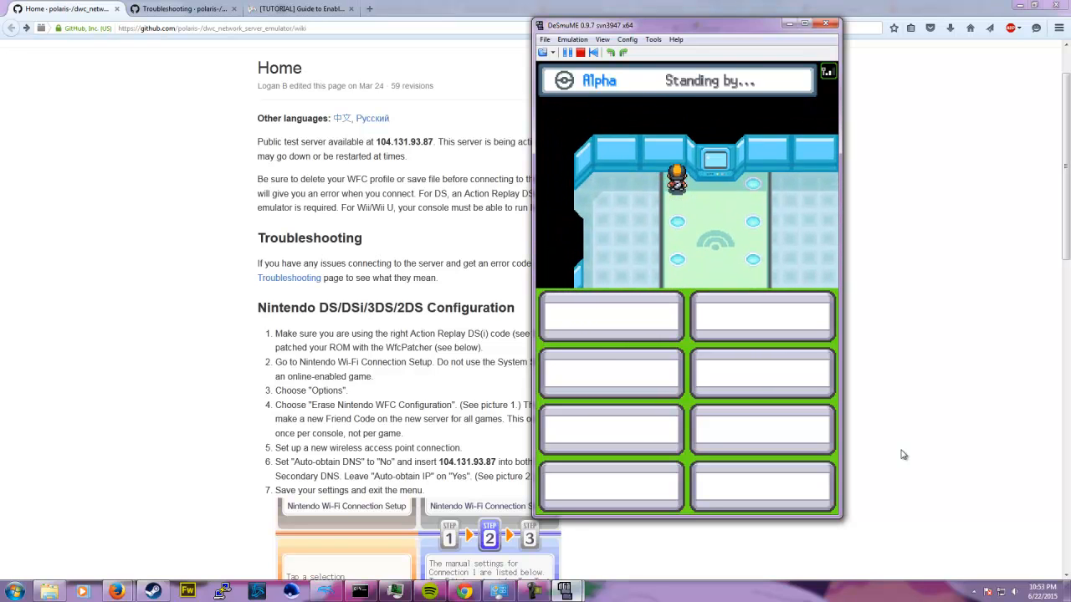
pyautogui.press('Down')
pyautogui.press('Right')
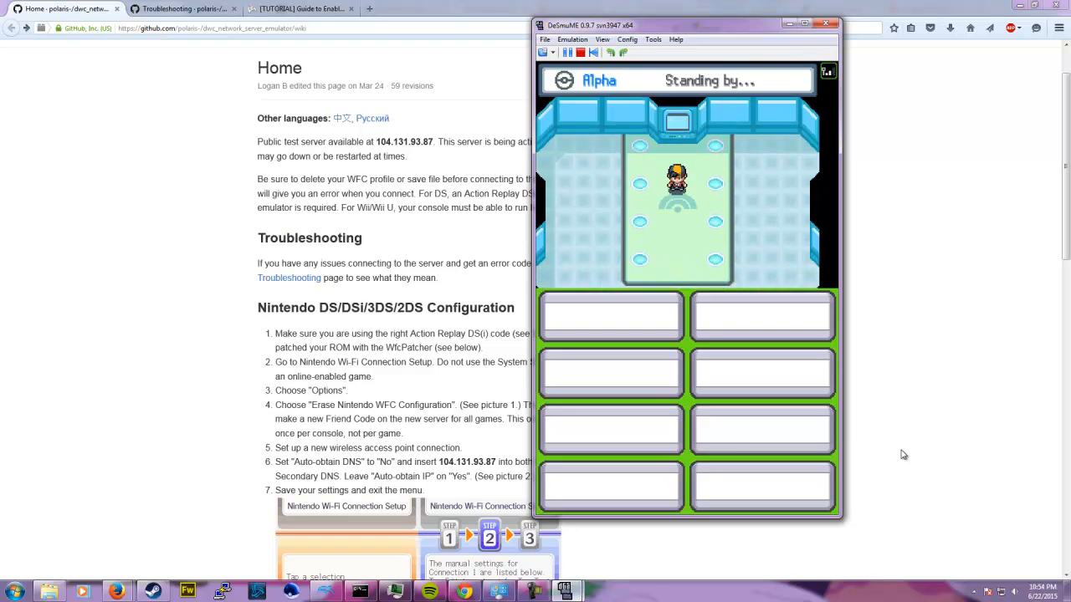
pyautogui.press('Down')
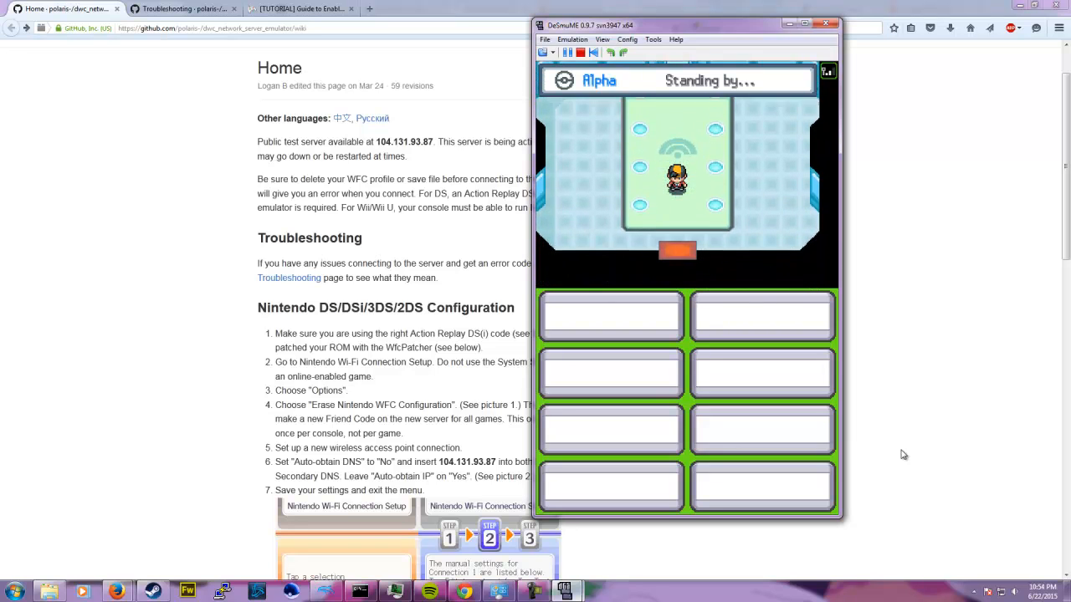
pyautogui.press('Up')
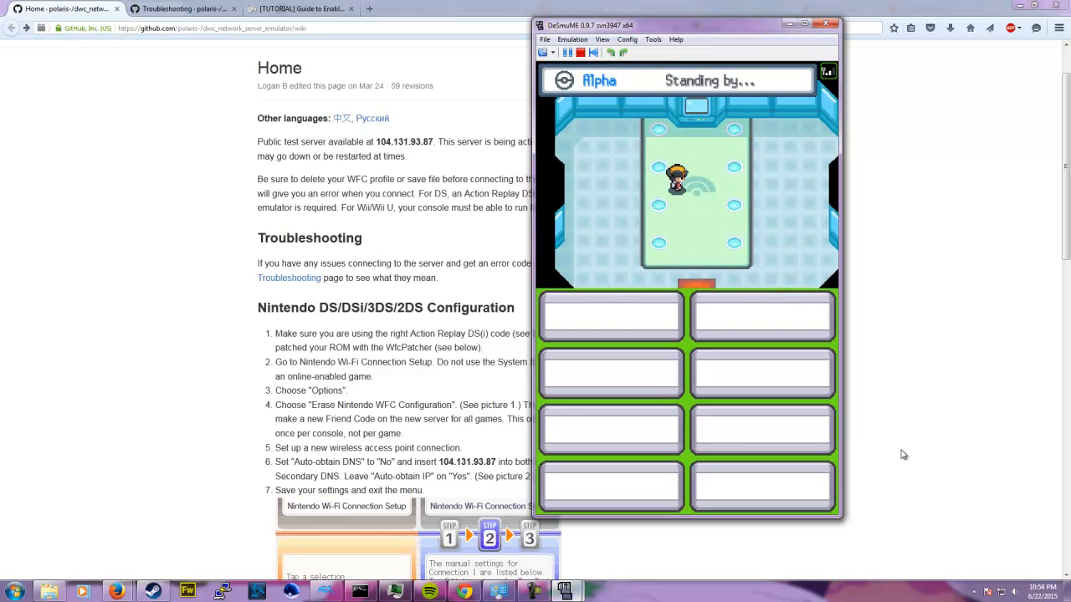
pyautogui.press('Left')
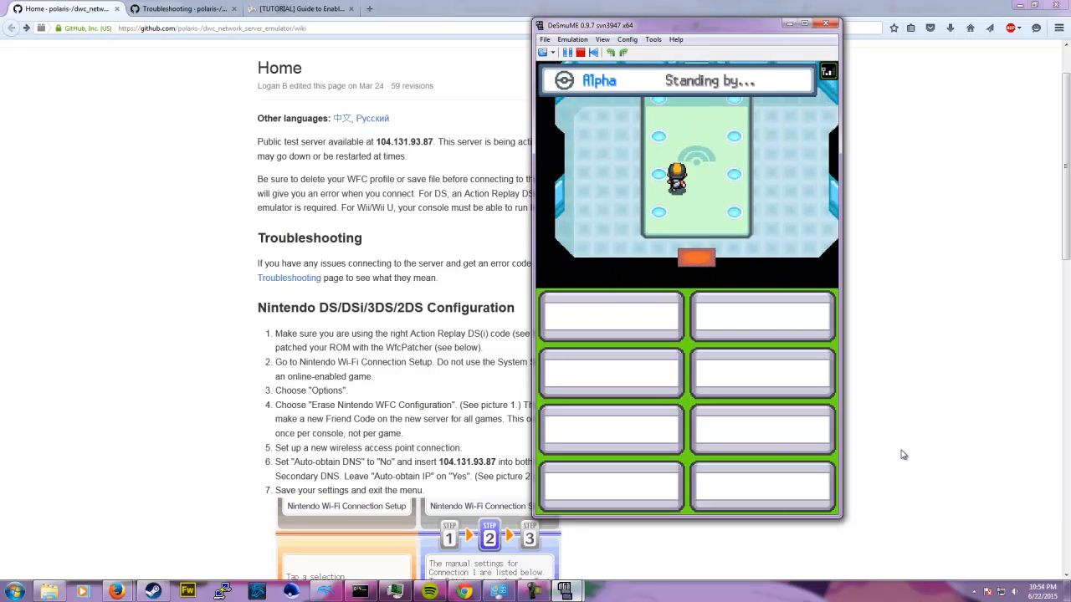
pyautogui.press('Right')
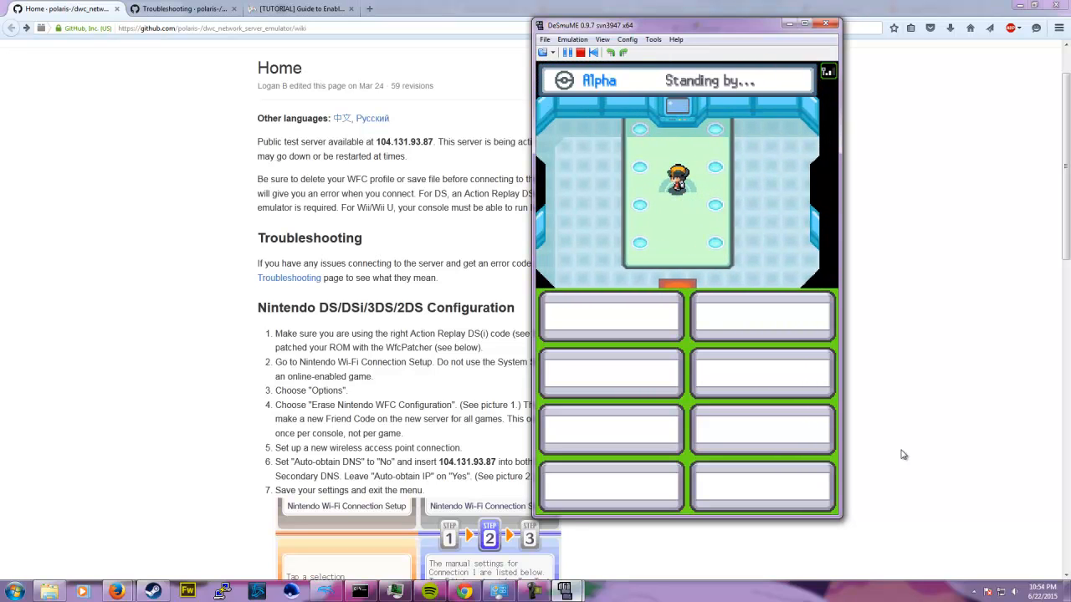
pyautogui.press('Down')
pyautogui.press('Down')
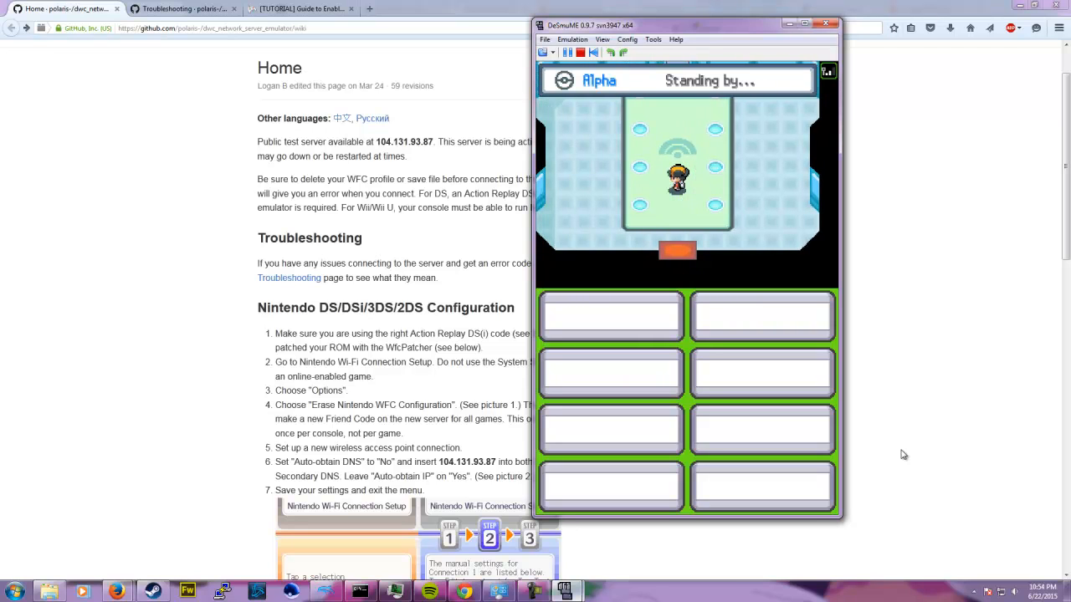
pyautogui.press('Up')
pyautogui.press('Down')
pyautogui.press('Up')
pyautogui.press('Down')
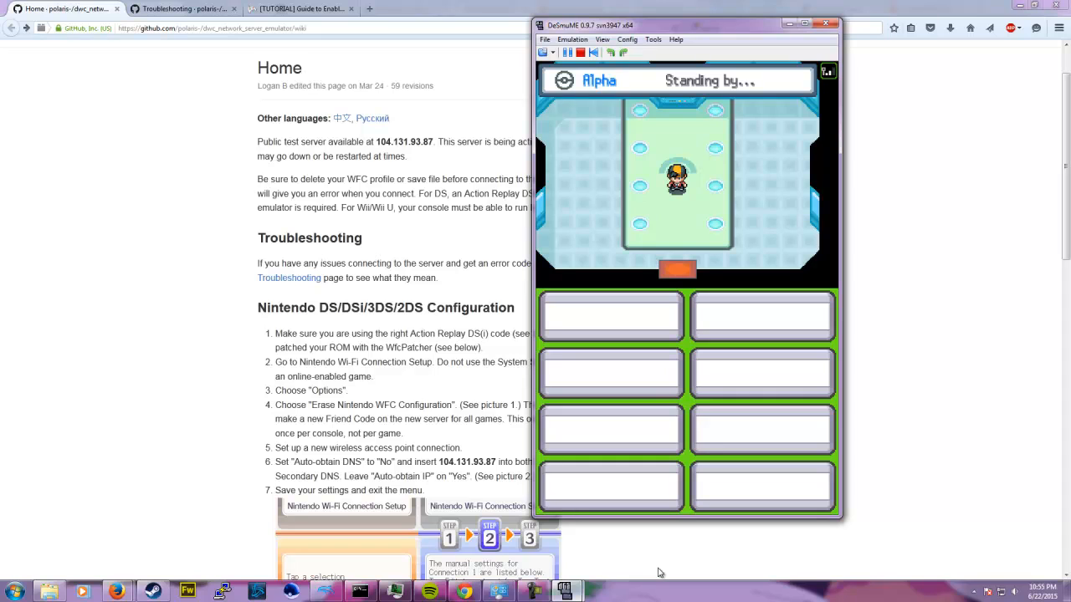
pyautogui.click(533, 591)
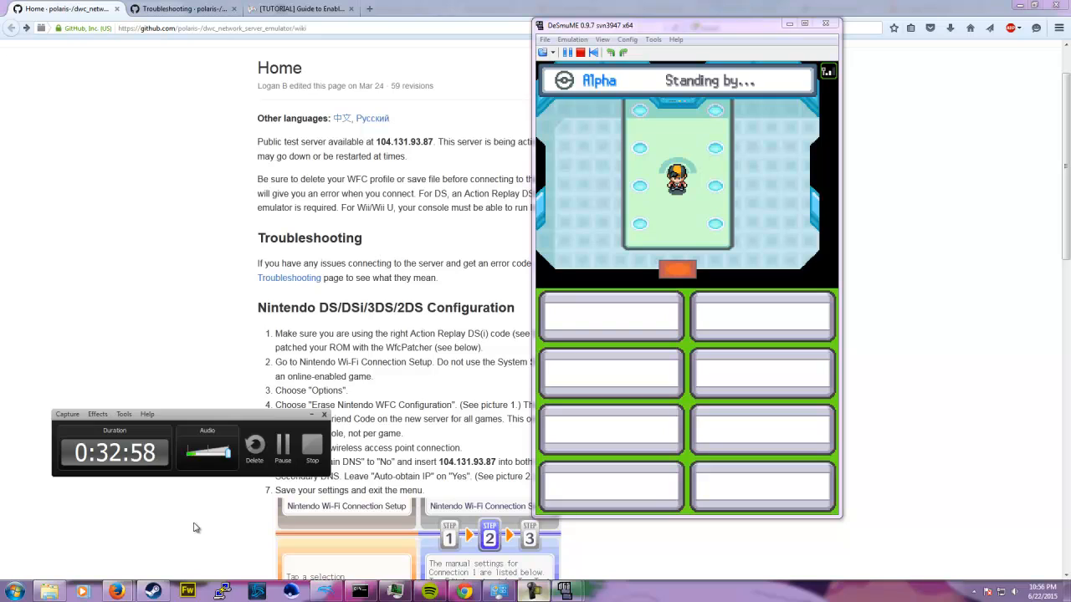